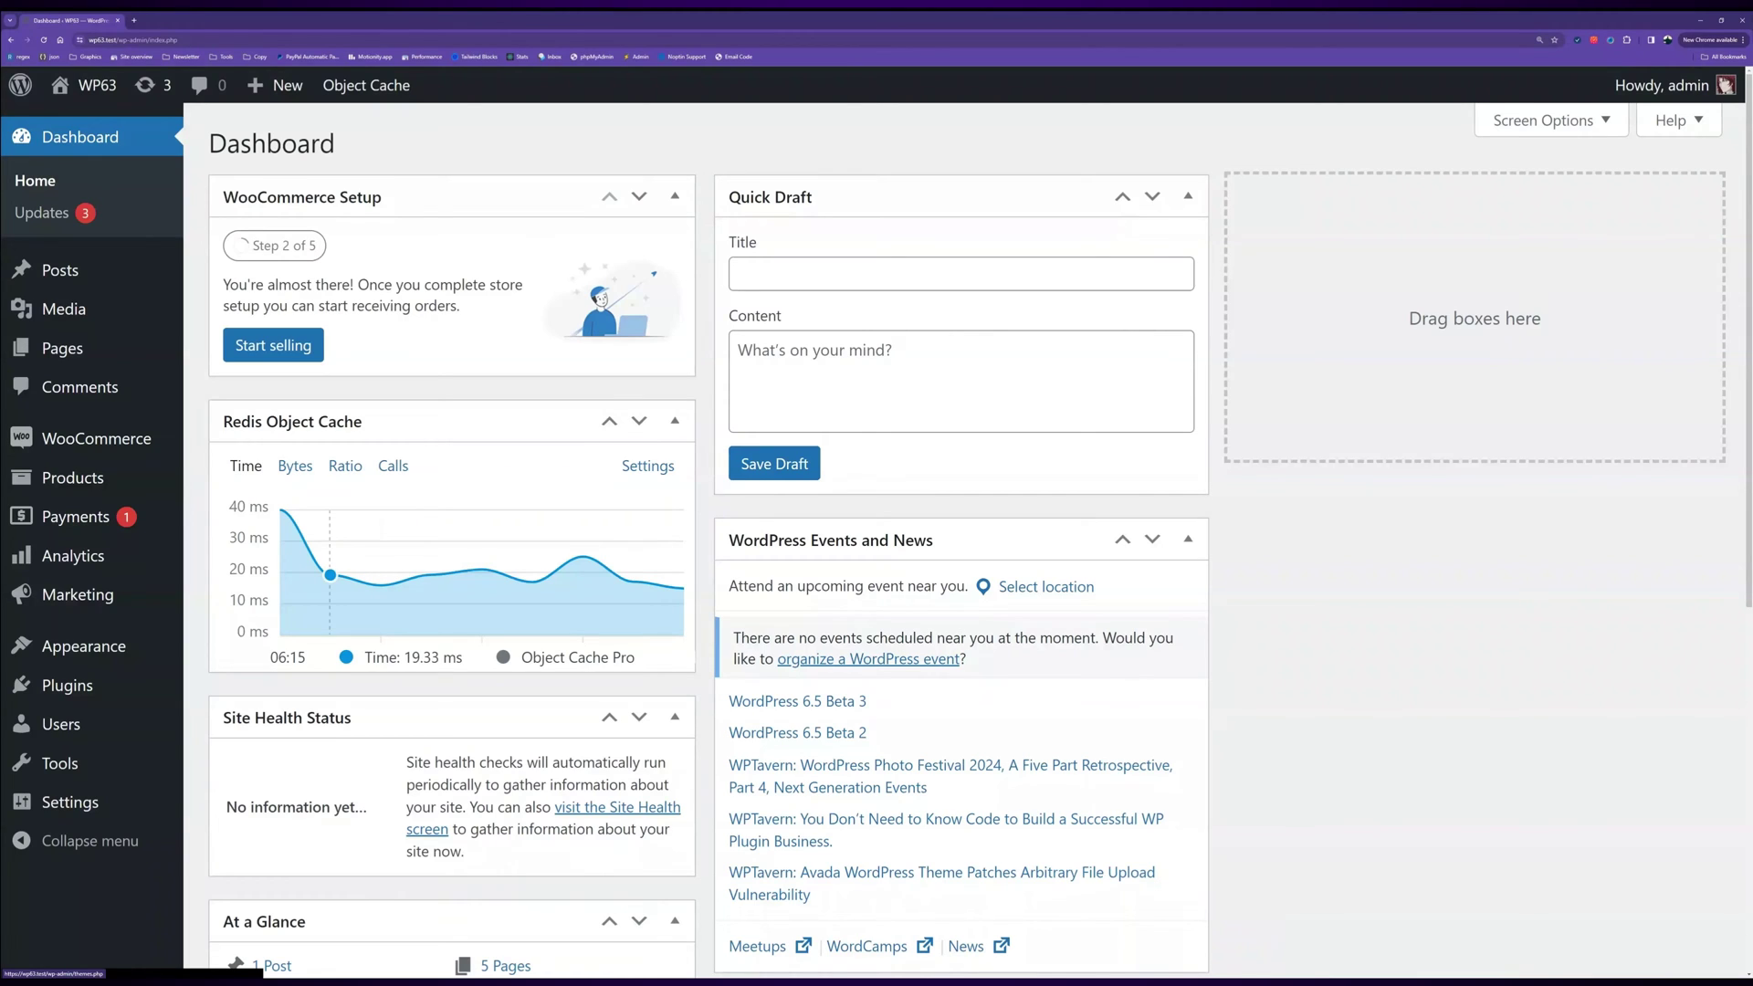
Step: Install and activate the Noptin newsletter plugin from the Add New Plugin search
mouse_move(69, 685)
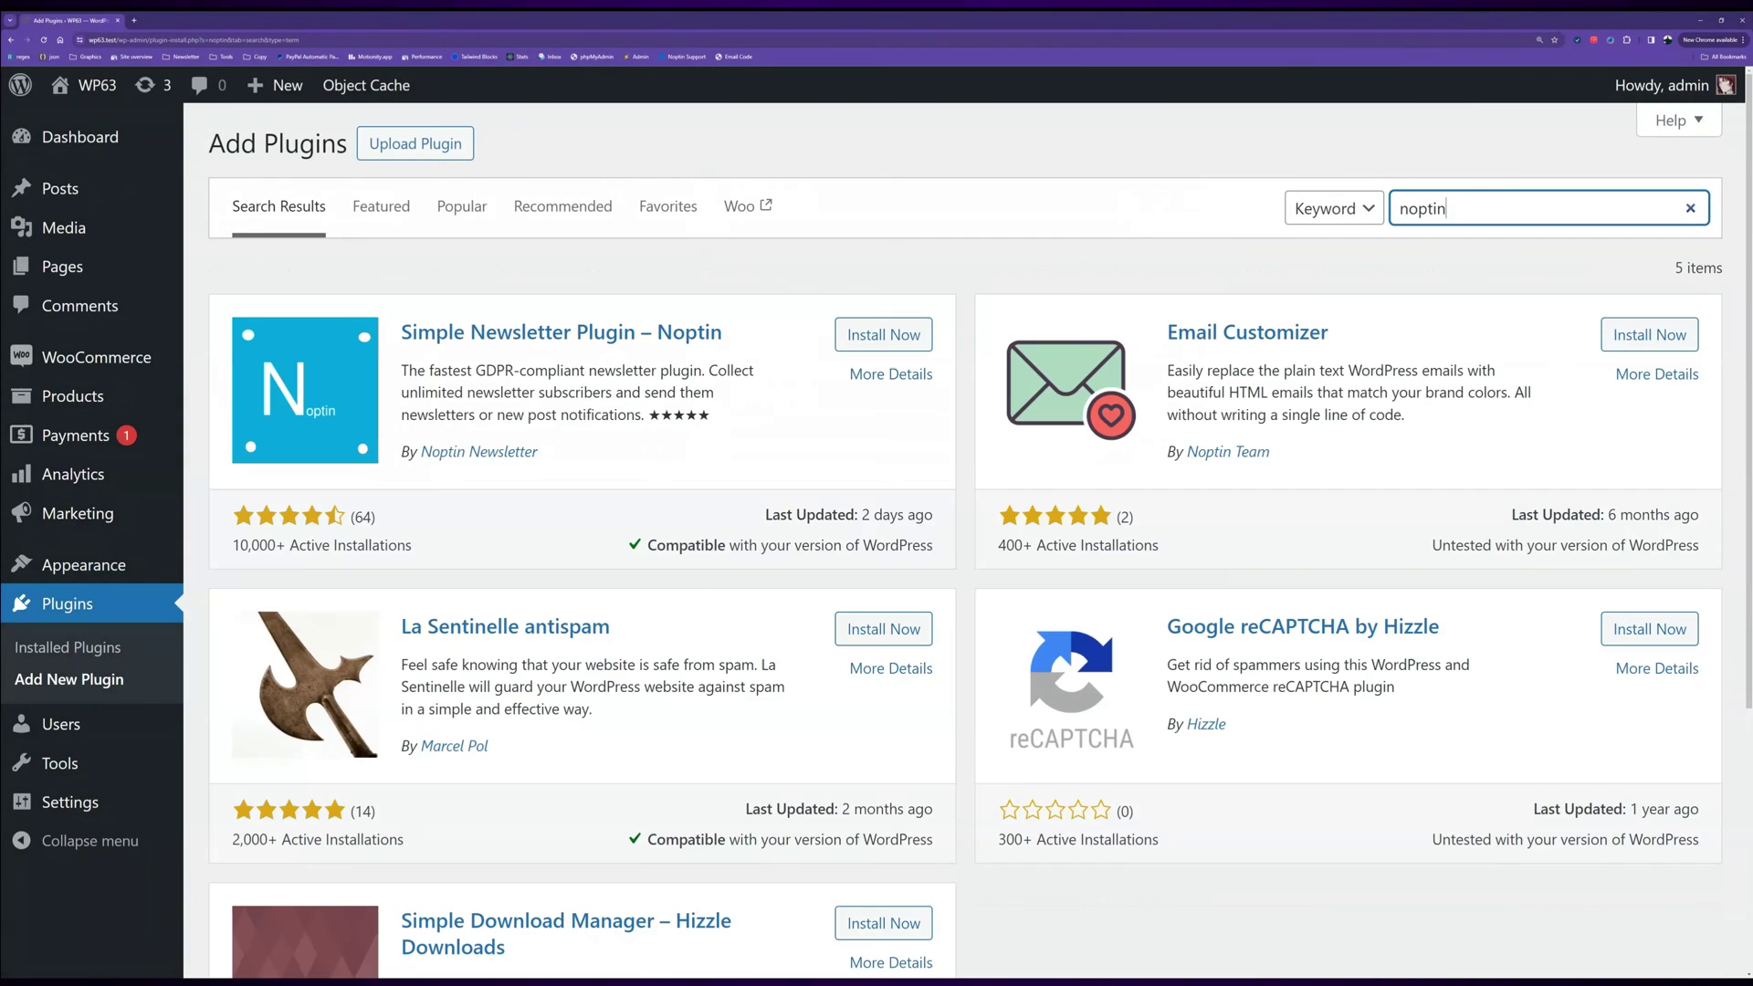
click(883, 334)
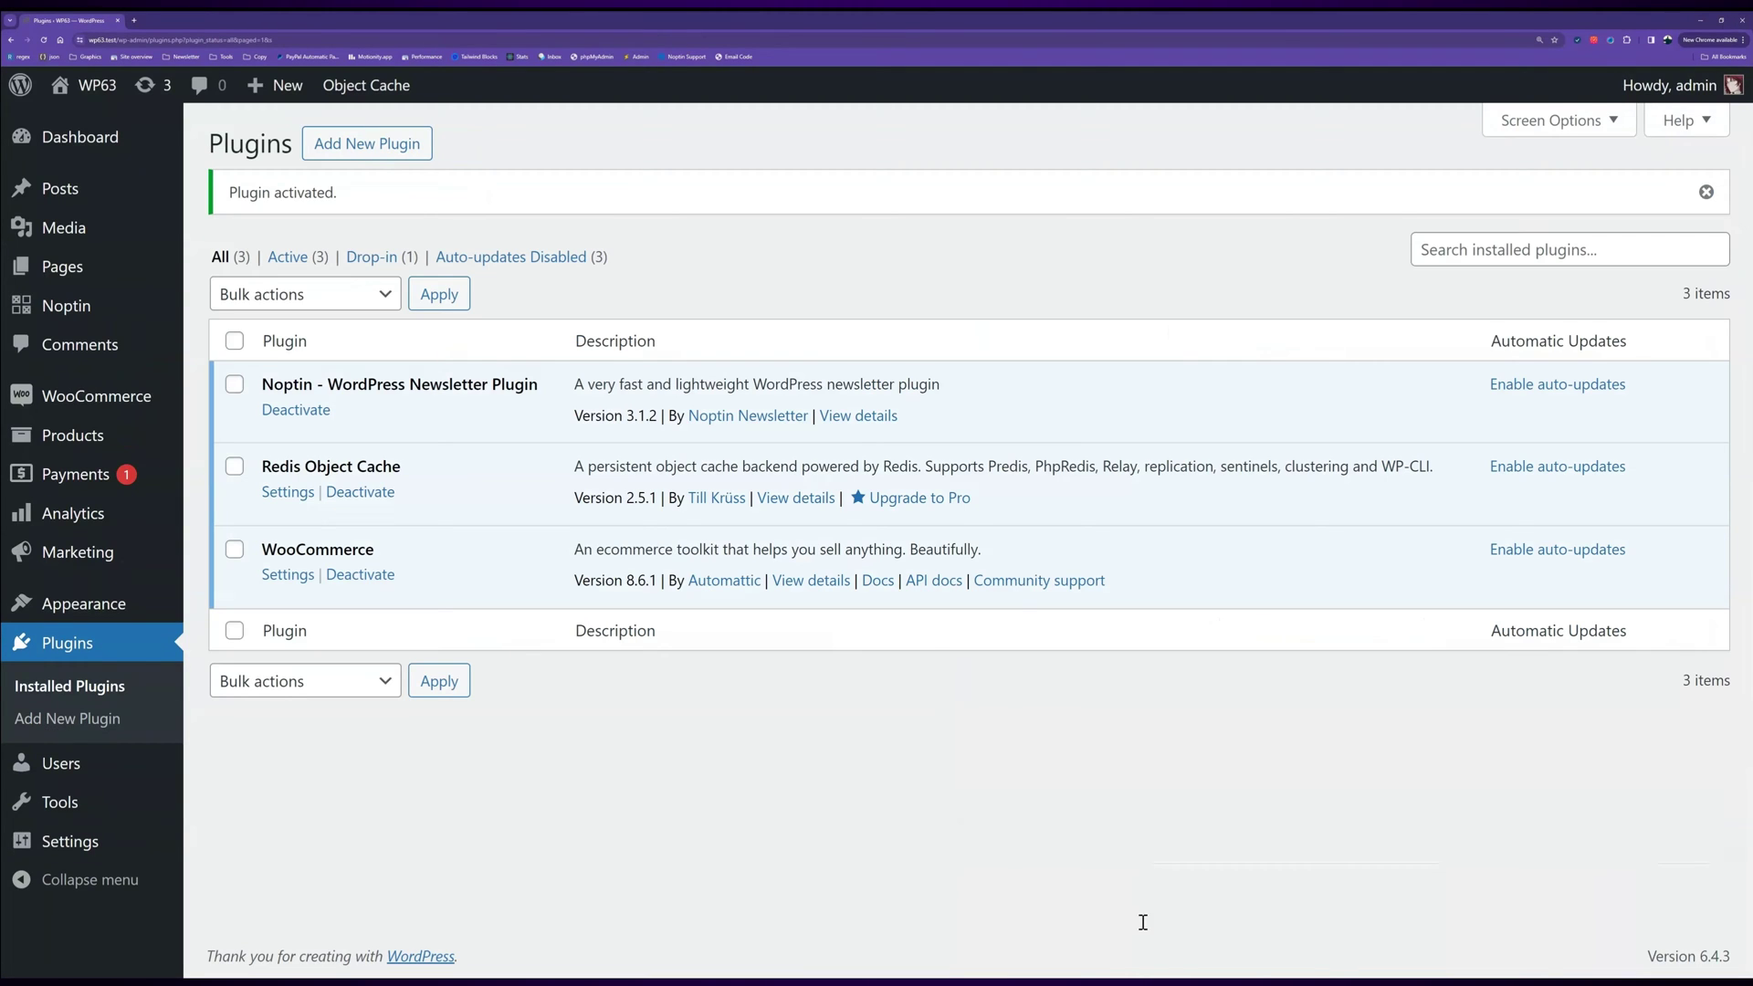
Step: Open Noptin Email Campaigns and list the Posts automated campaign types
mouse_move(65, 305)
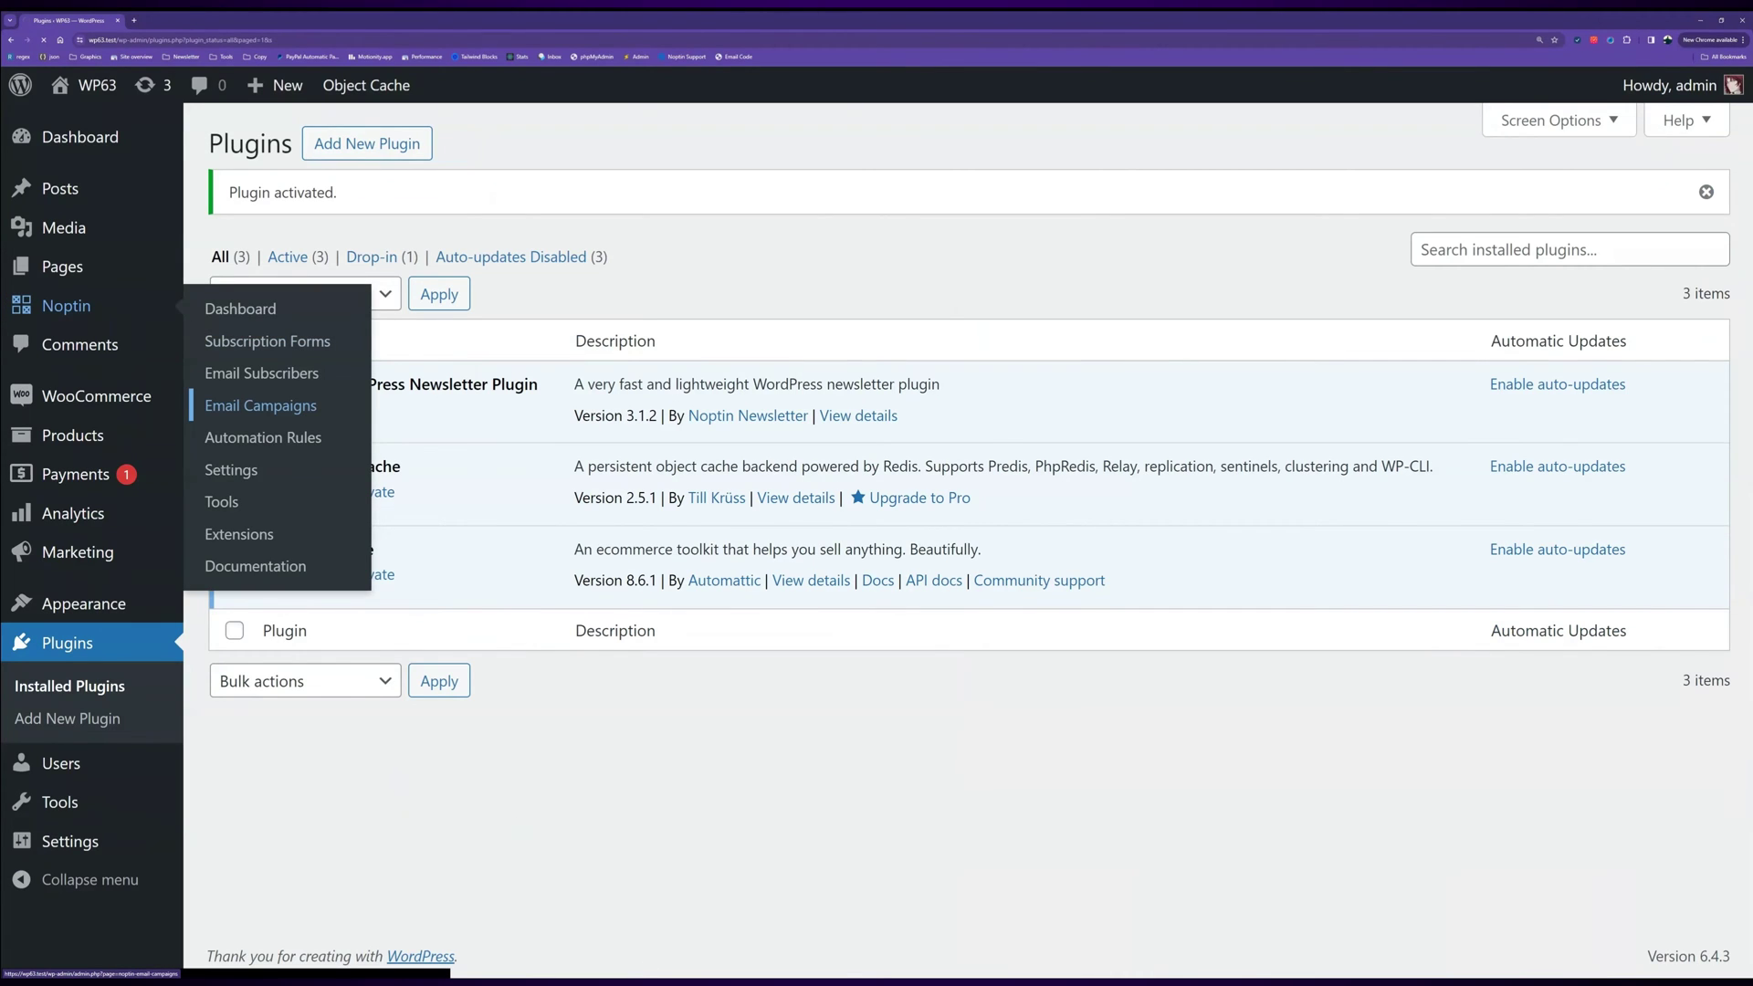
click(260, 406)
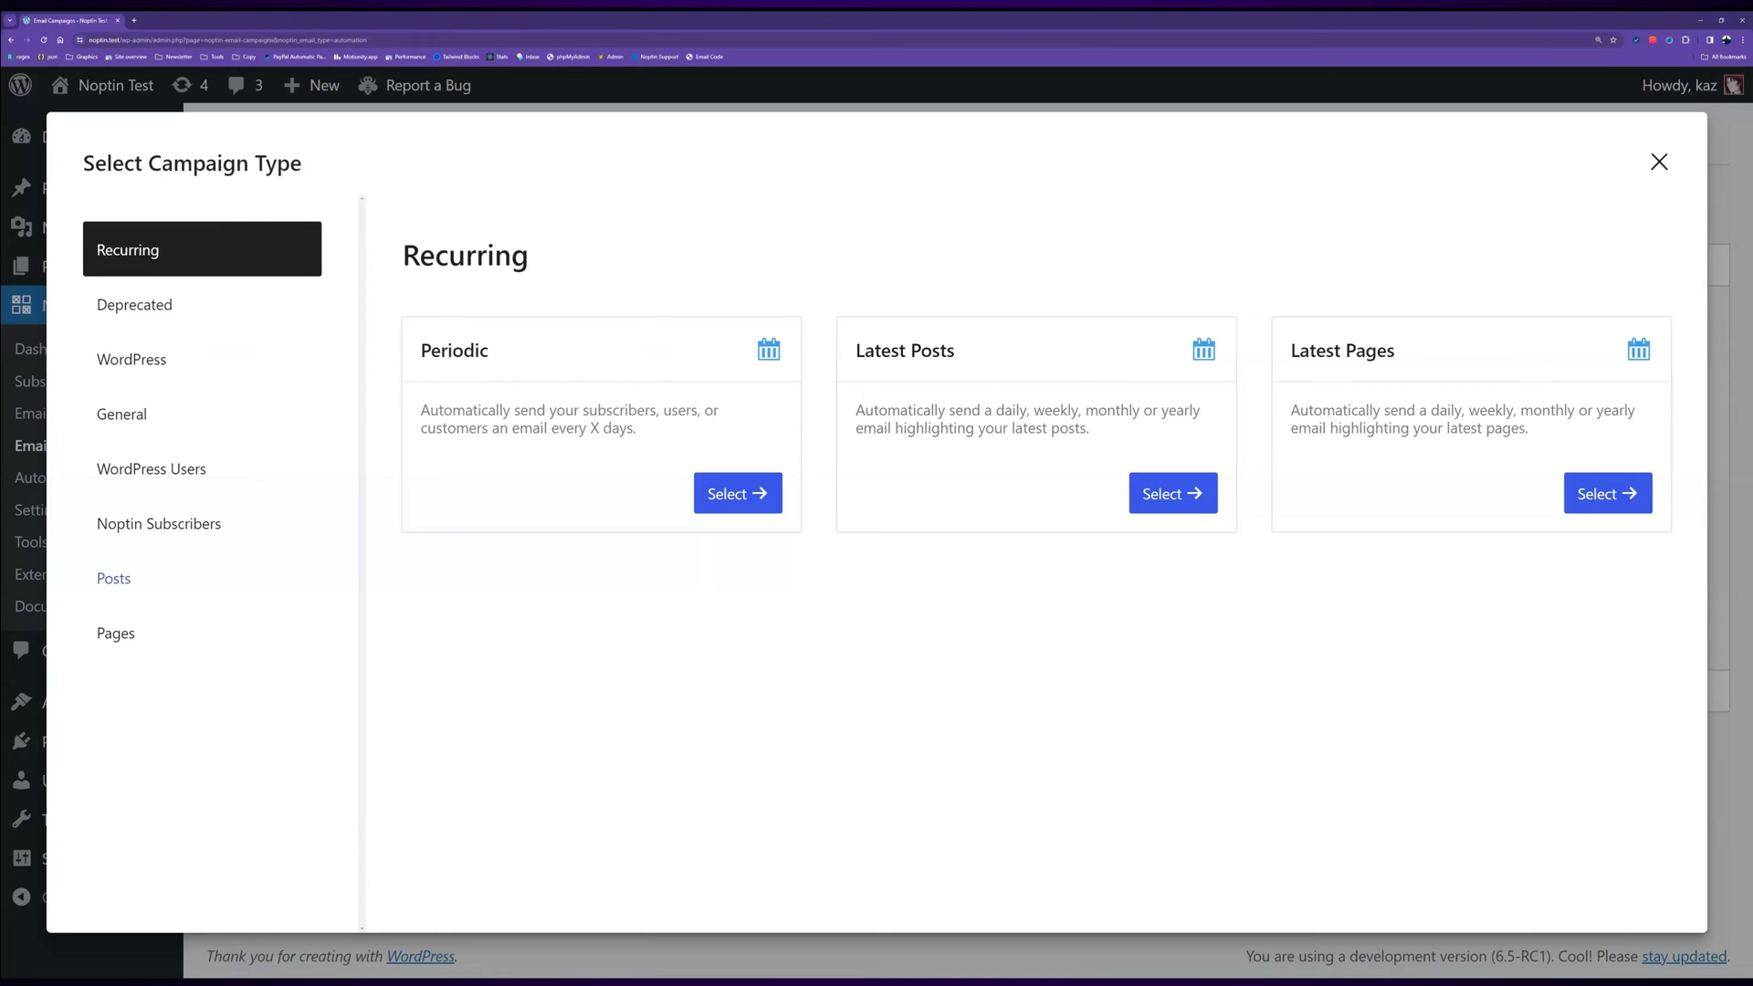
click(114, 578)
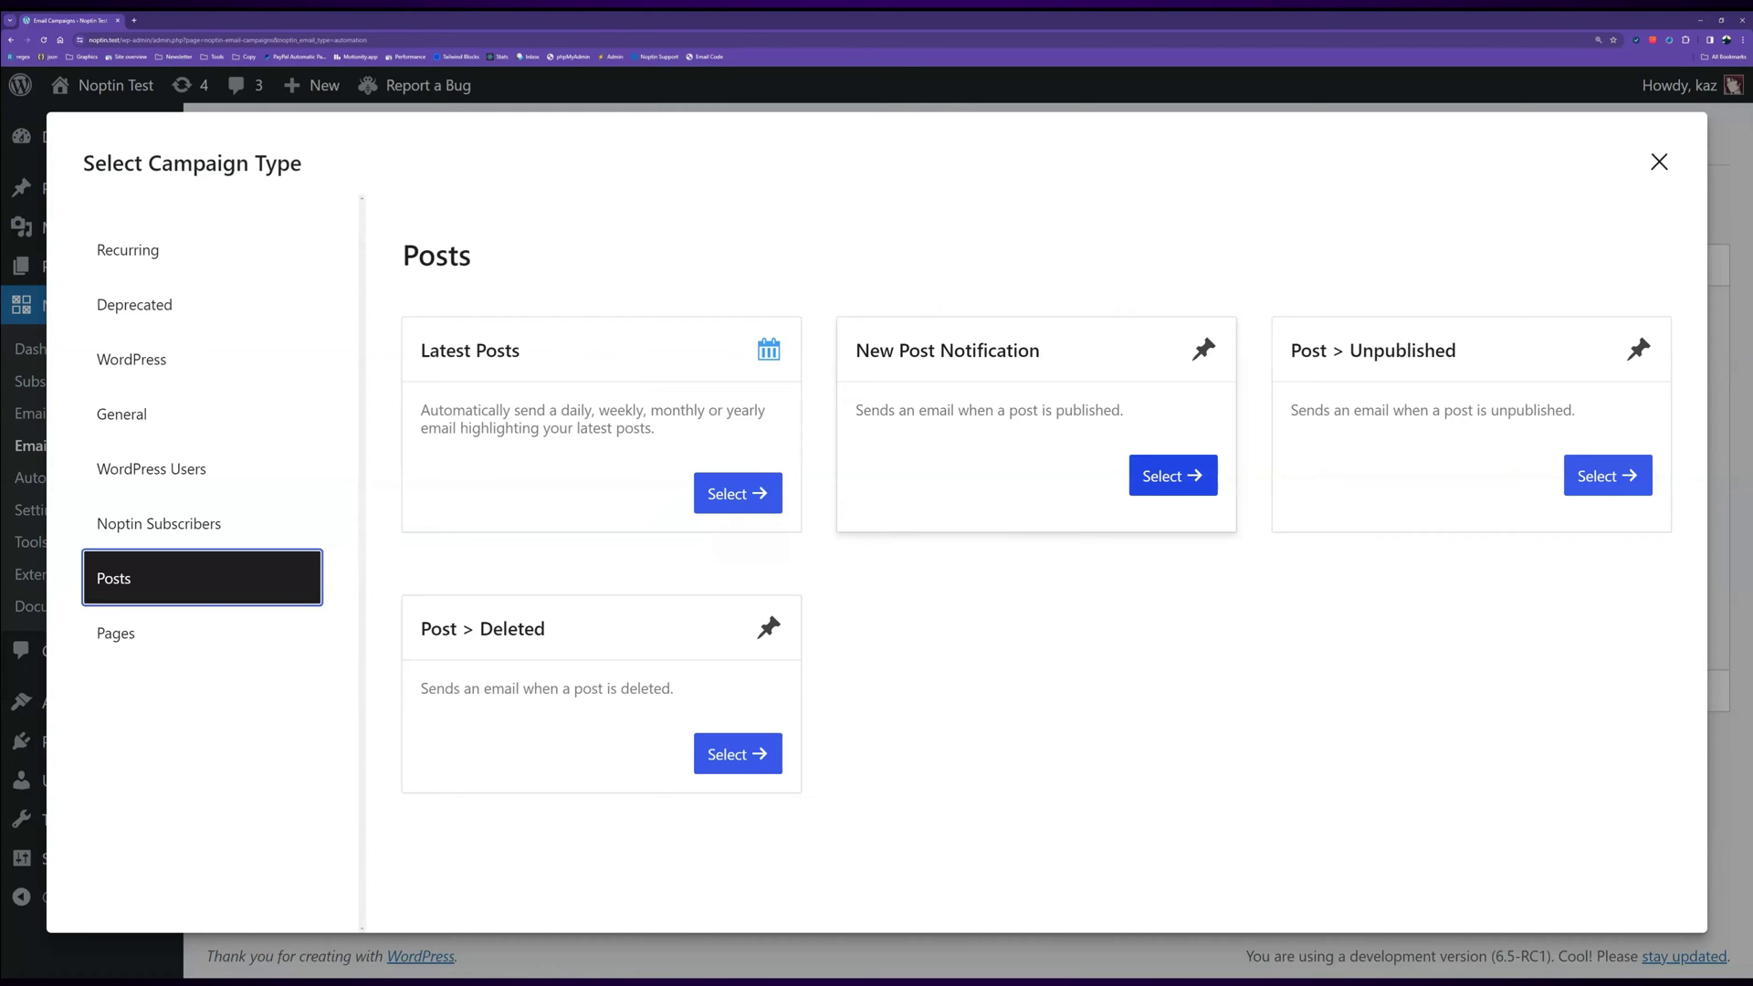
Step: Choose New Post Notification and send it to Noptin Subscribers
click(1174, 476)
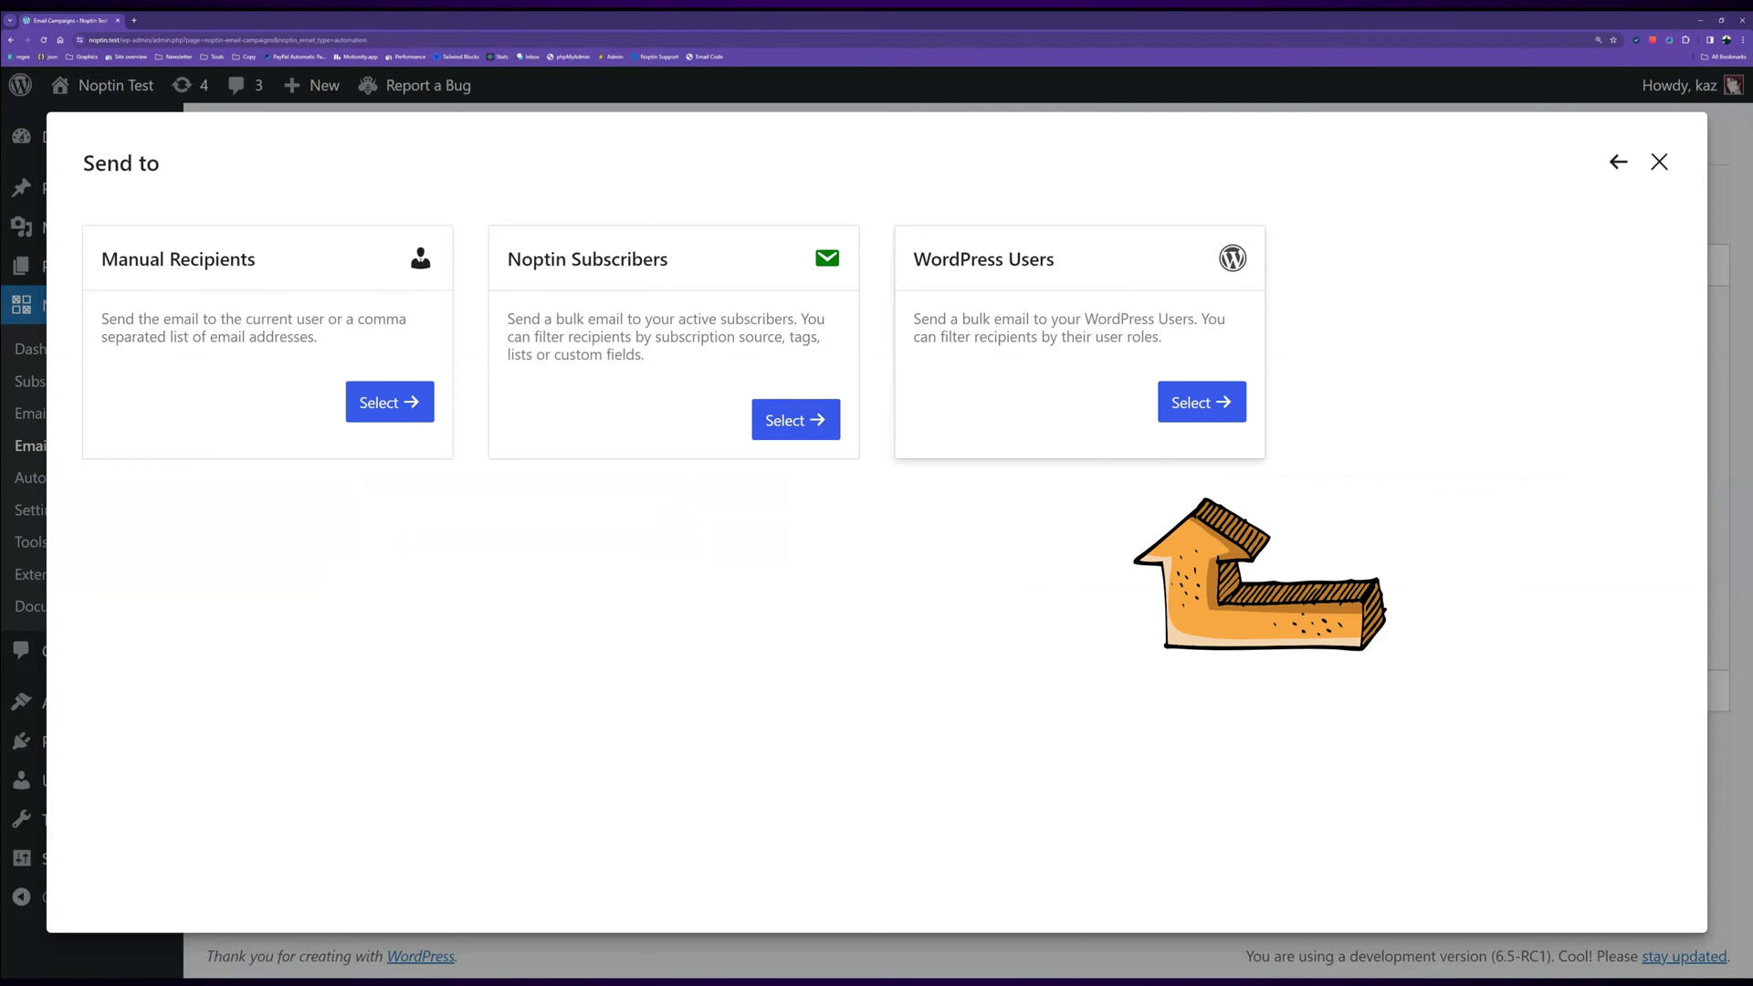
click(796, 420)
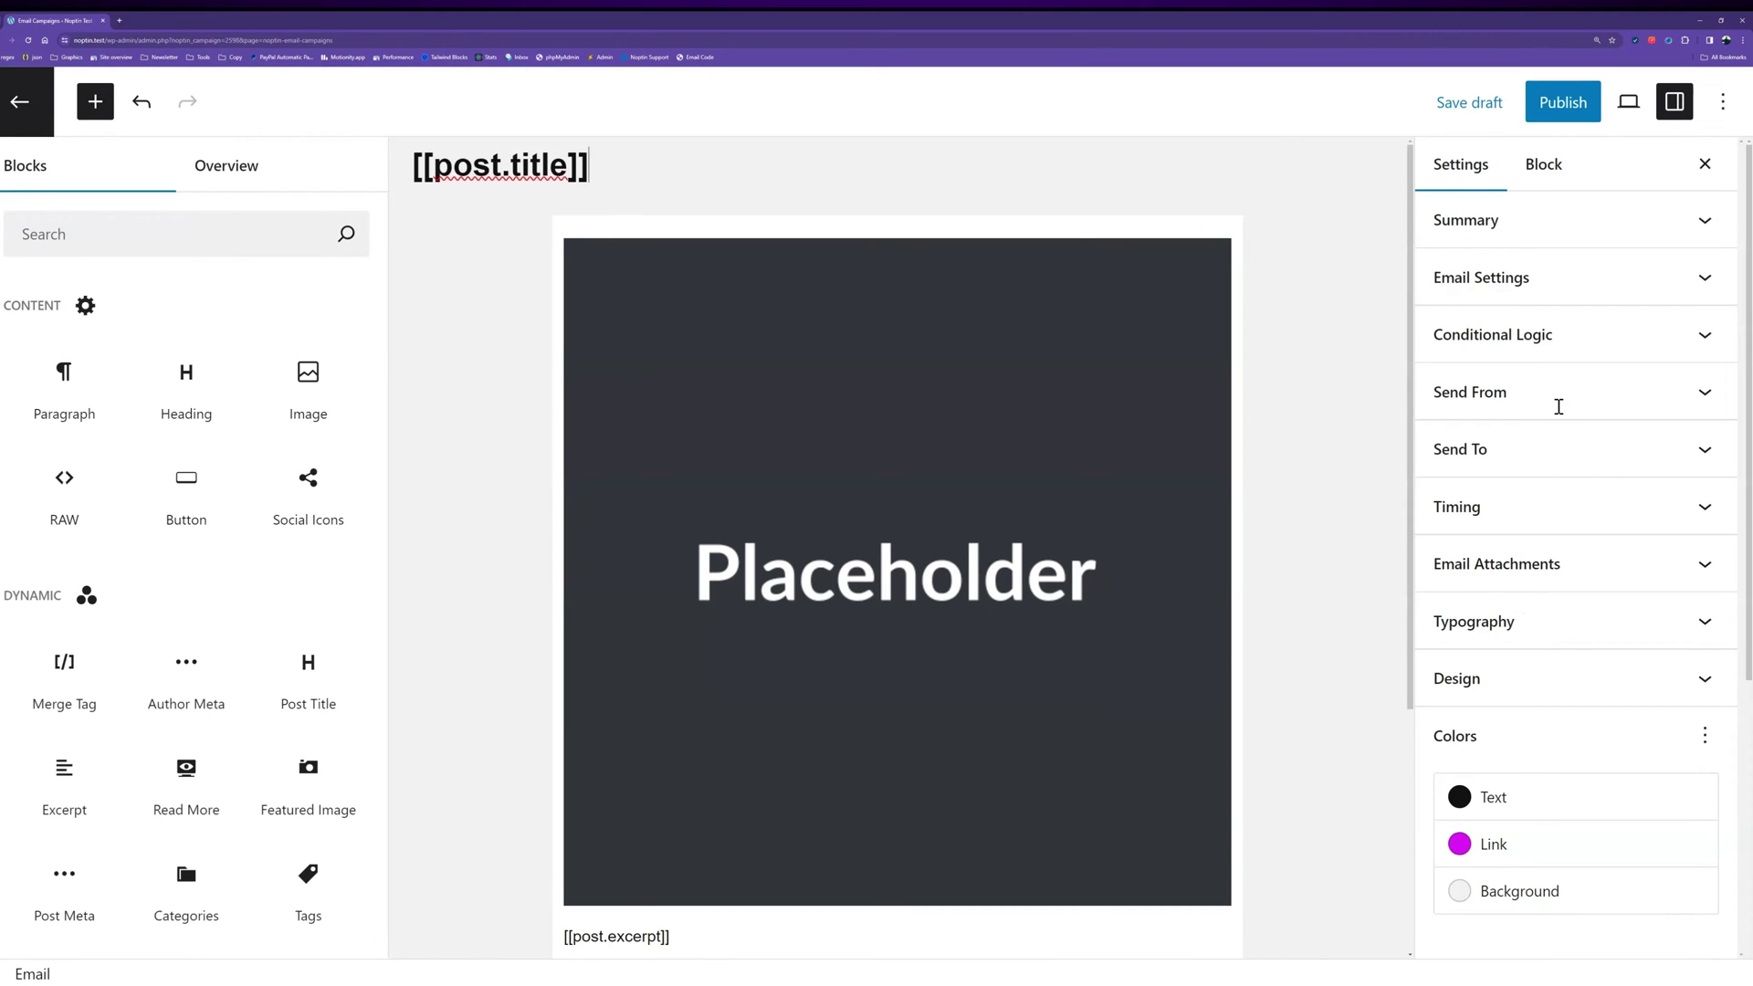
Step: Append ' by [[author.name]]' to the email subject line
key(ctrl+z)
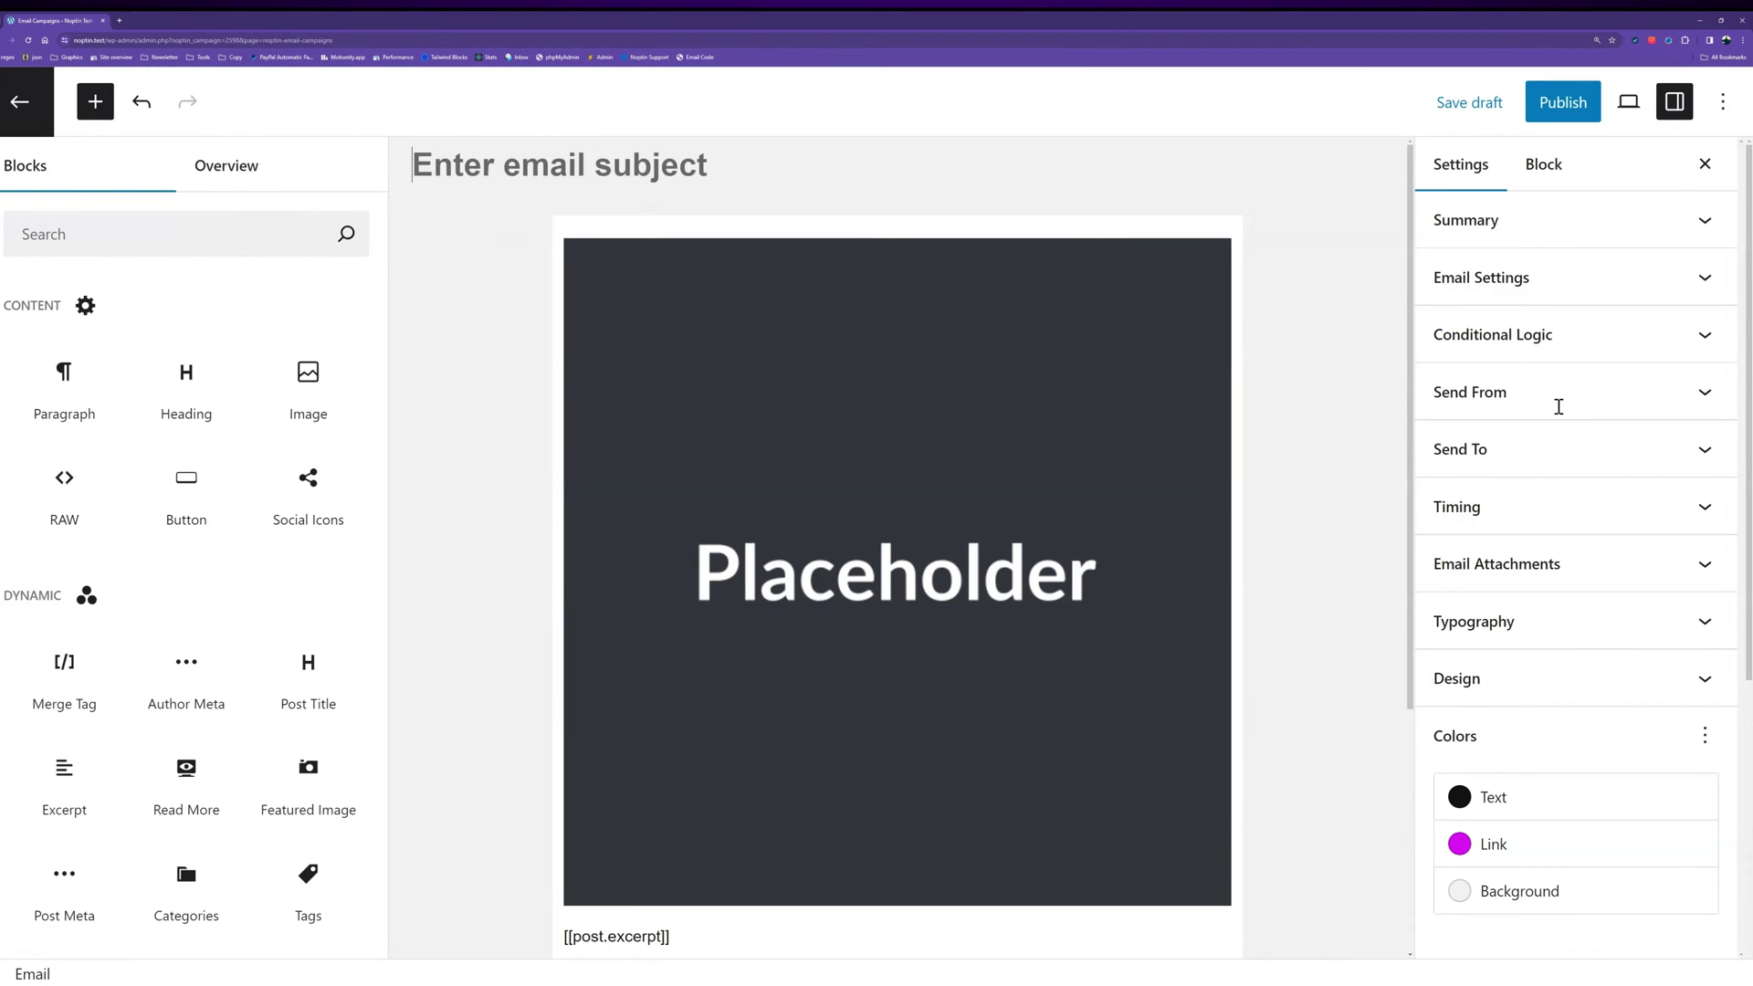
key(ctrl+shift+z)
text(by [[author.)
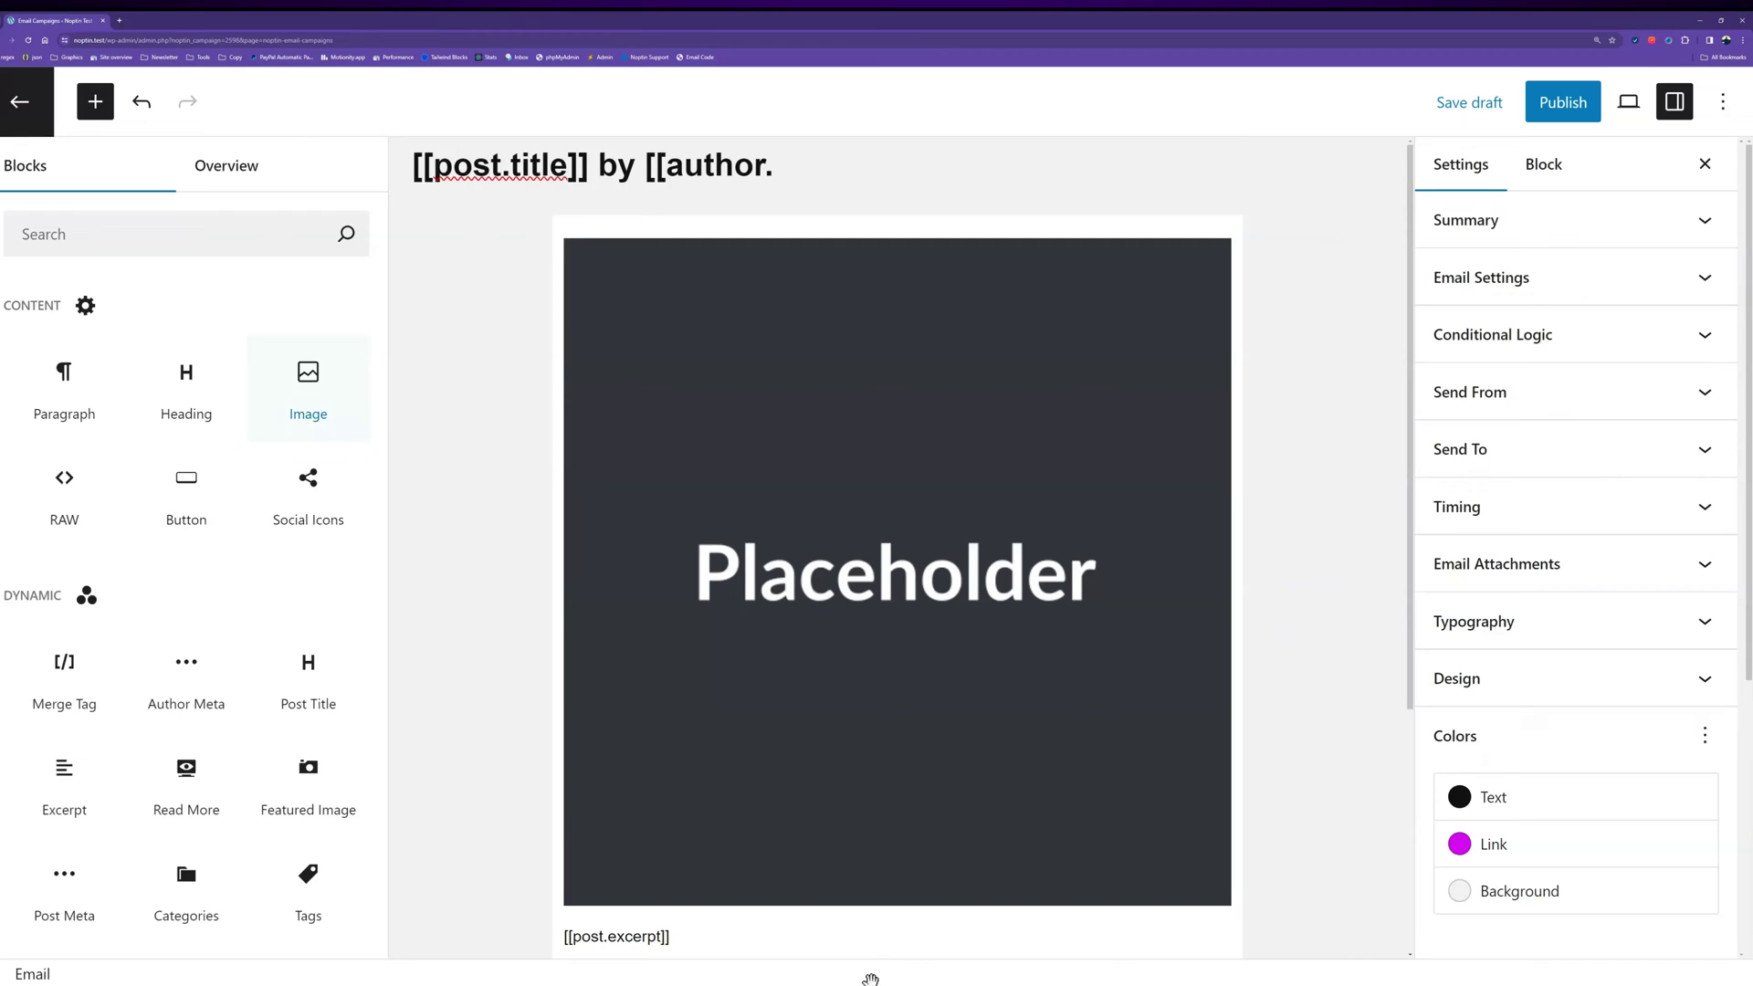
scroll(870, 976, down, 1)
text(name]])
Step: Remove the Featured Image block and insert a new Featured Image above the excerpt
click(897, 572)
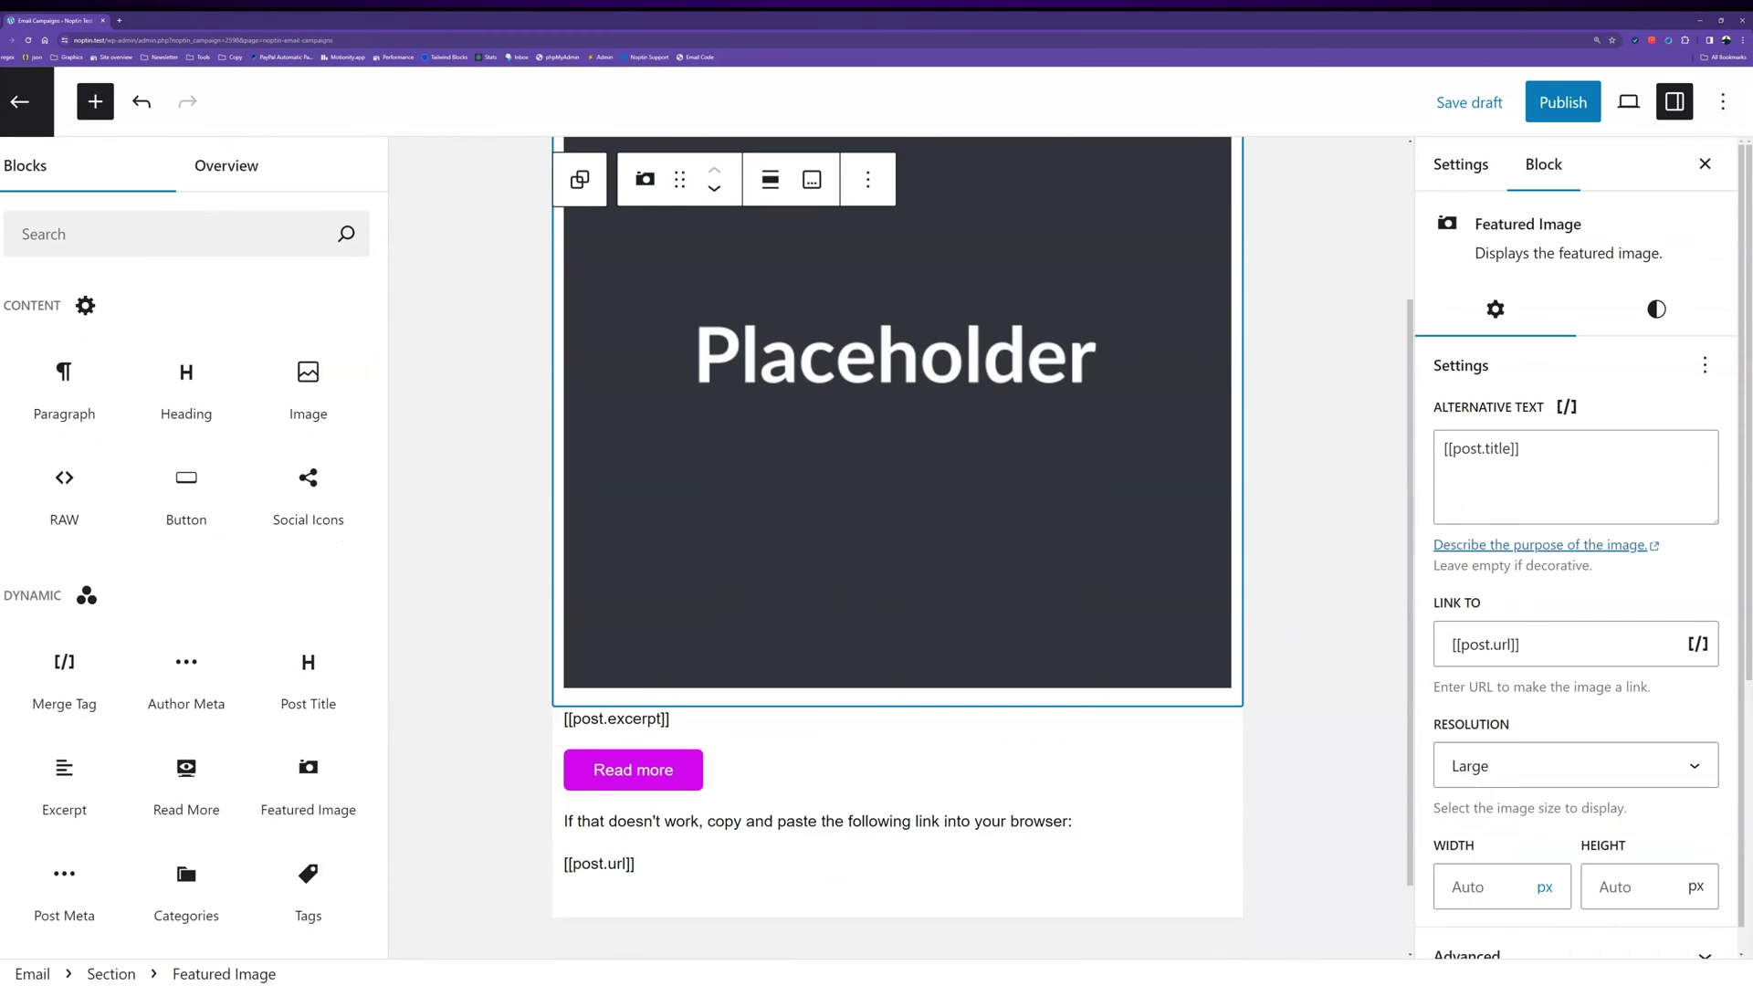
click(868, 196)
click(880, 681)
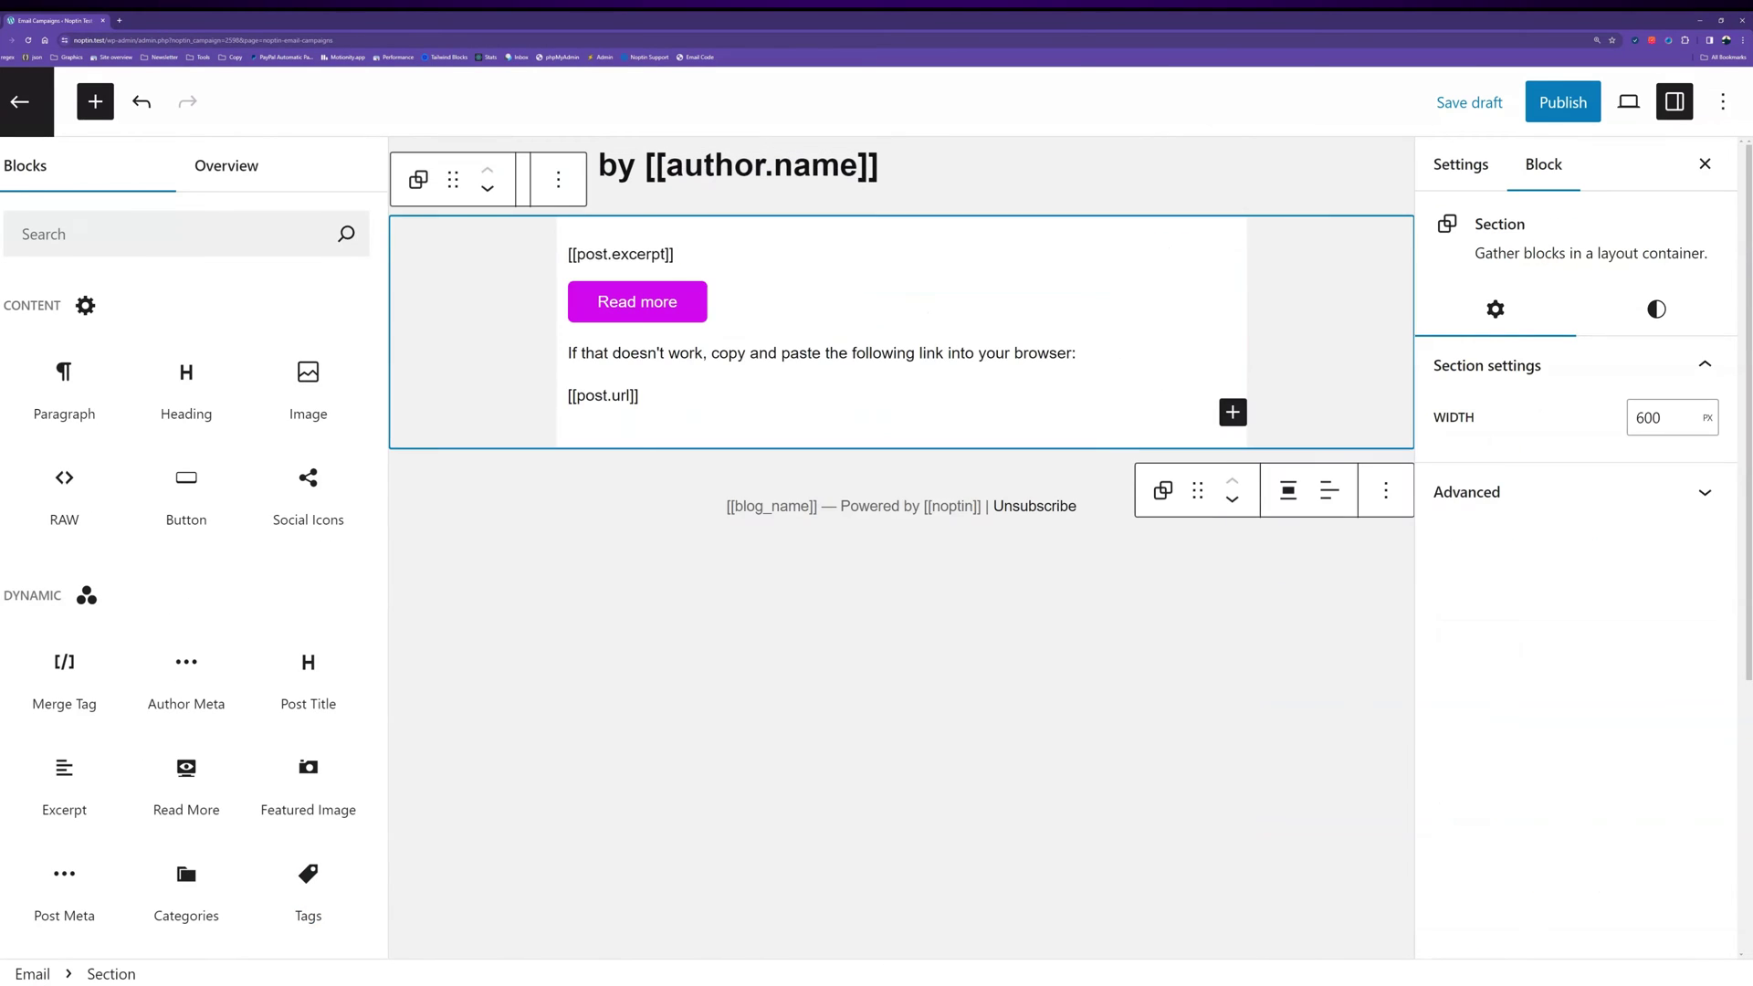
click(621, 250)
click(841, 196)
key(ctrl+alt+t)
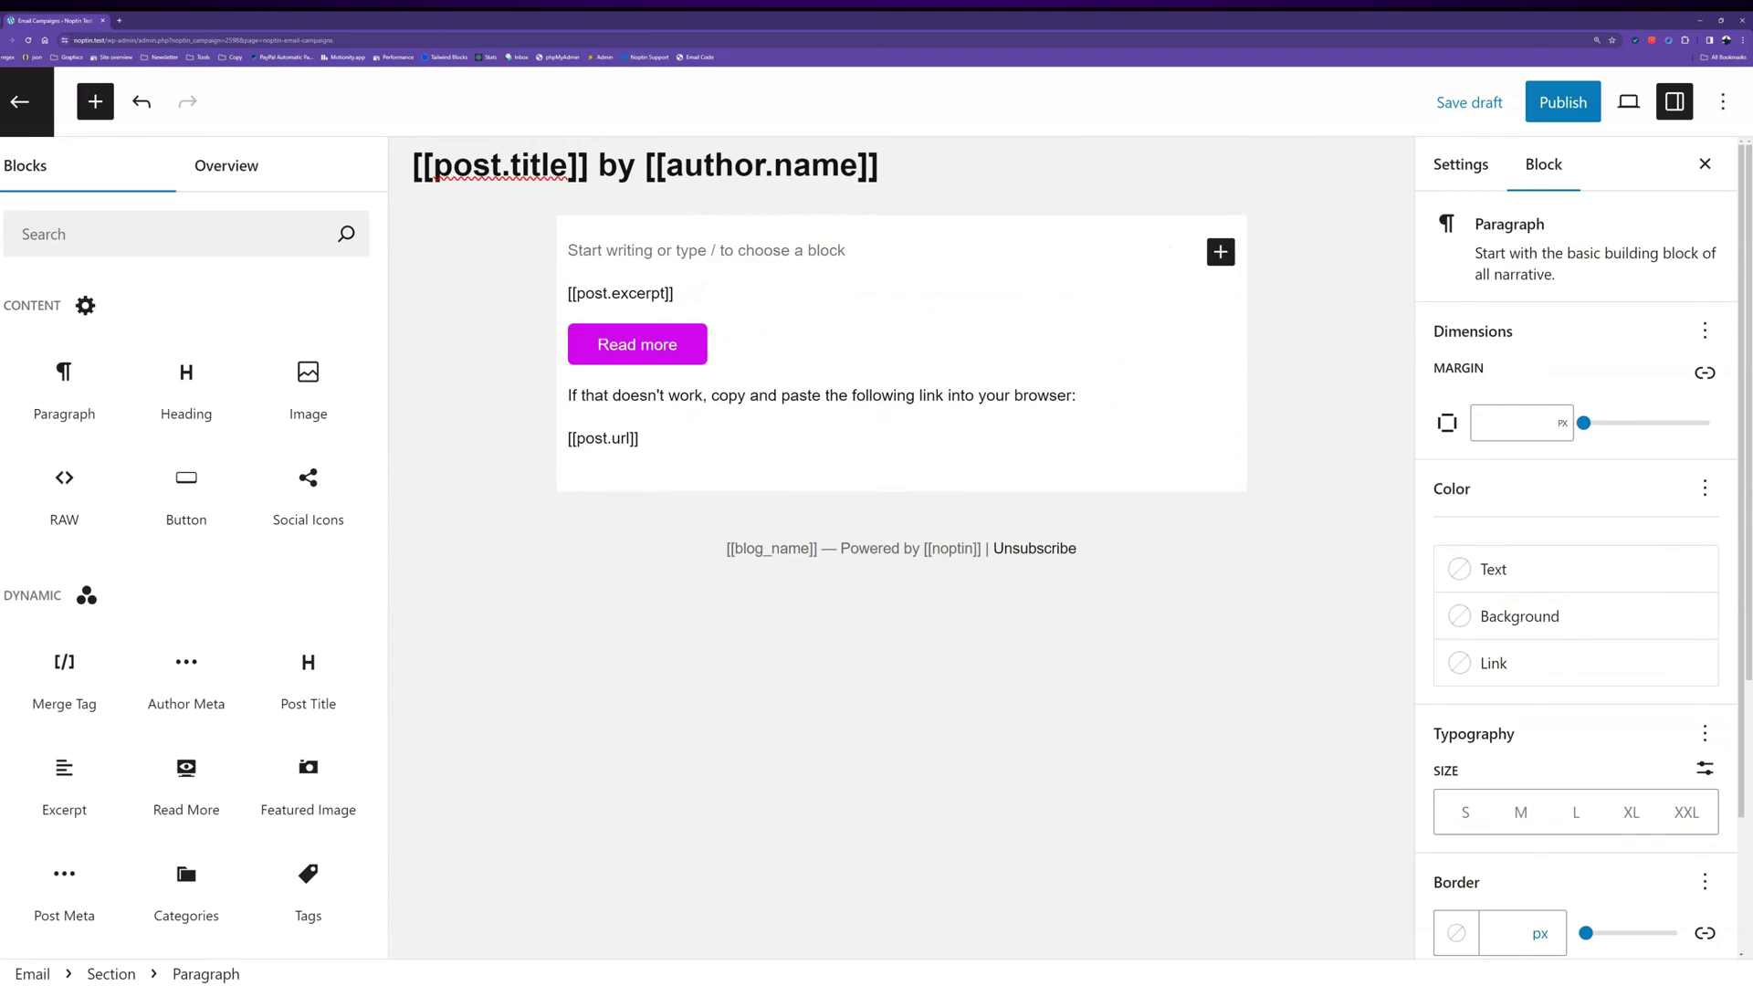
text(/im)
key(Return)
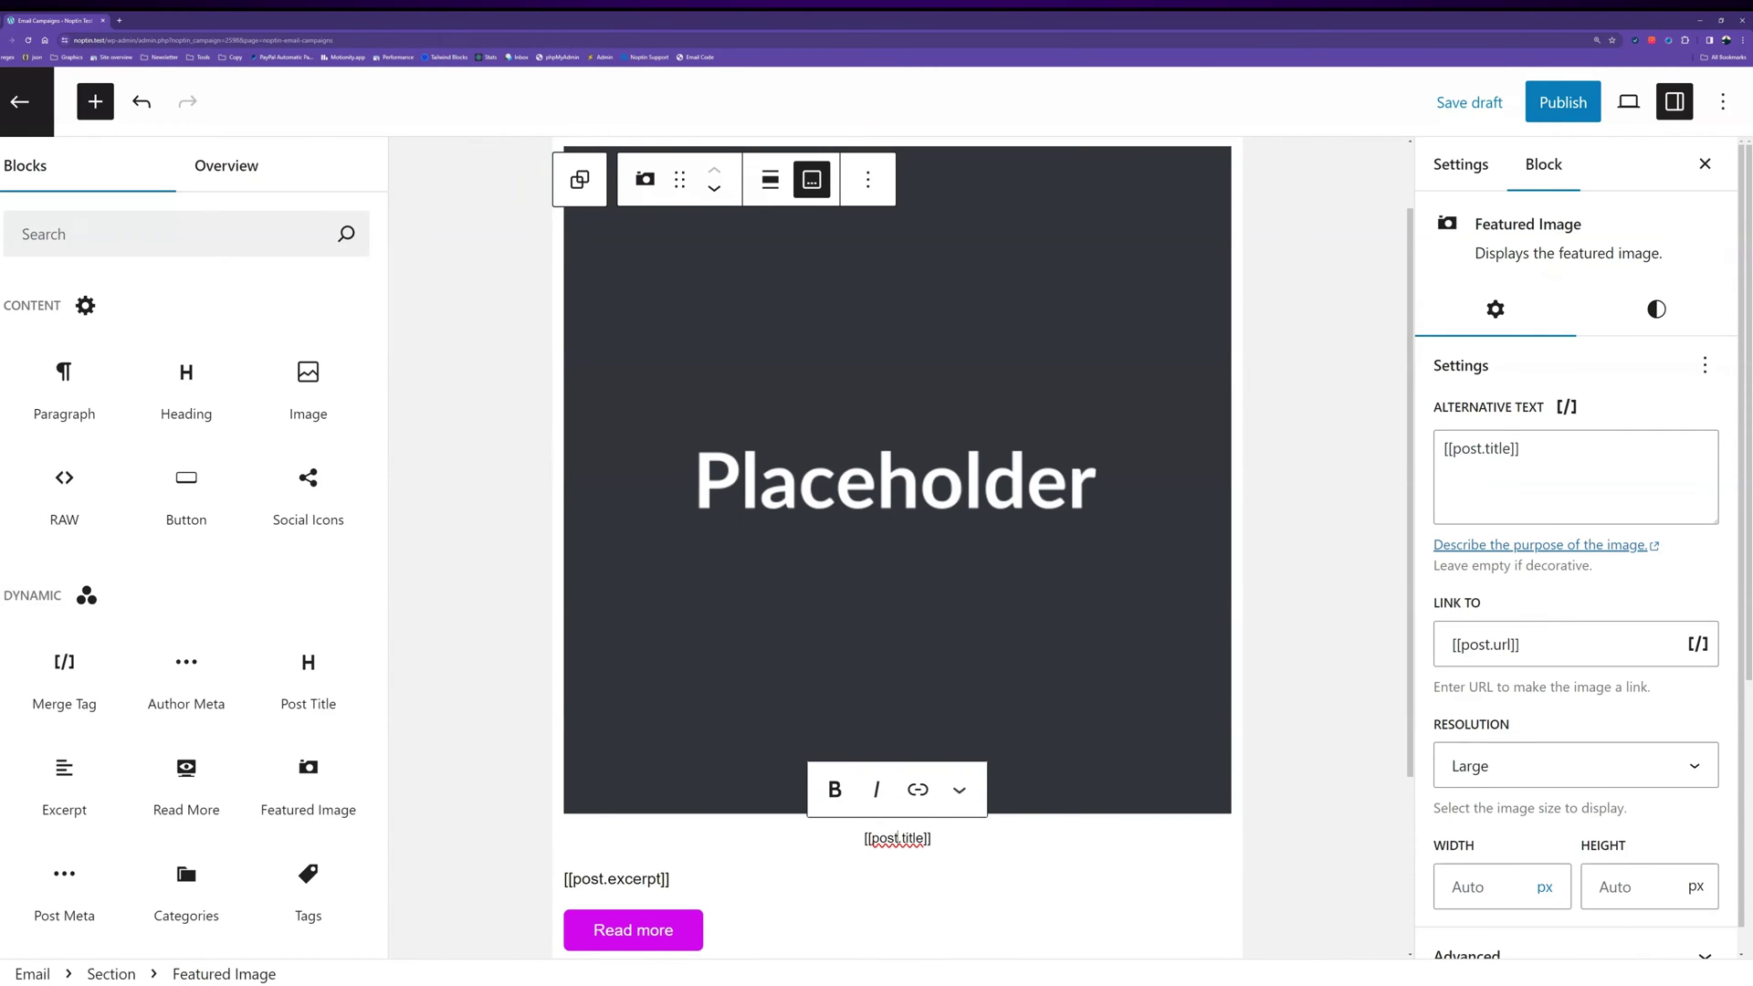
click(616, 879)
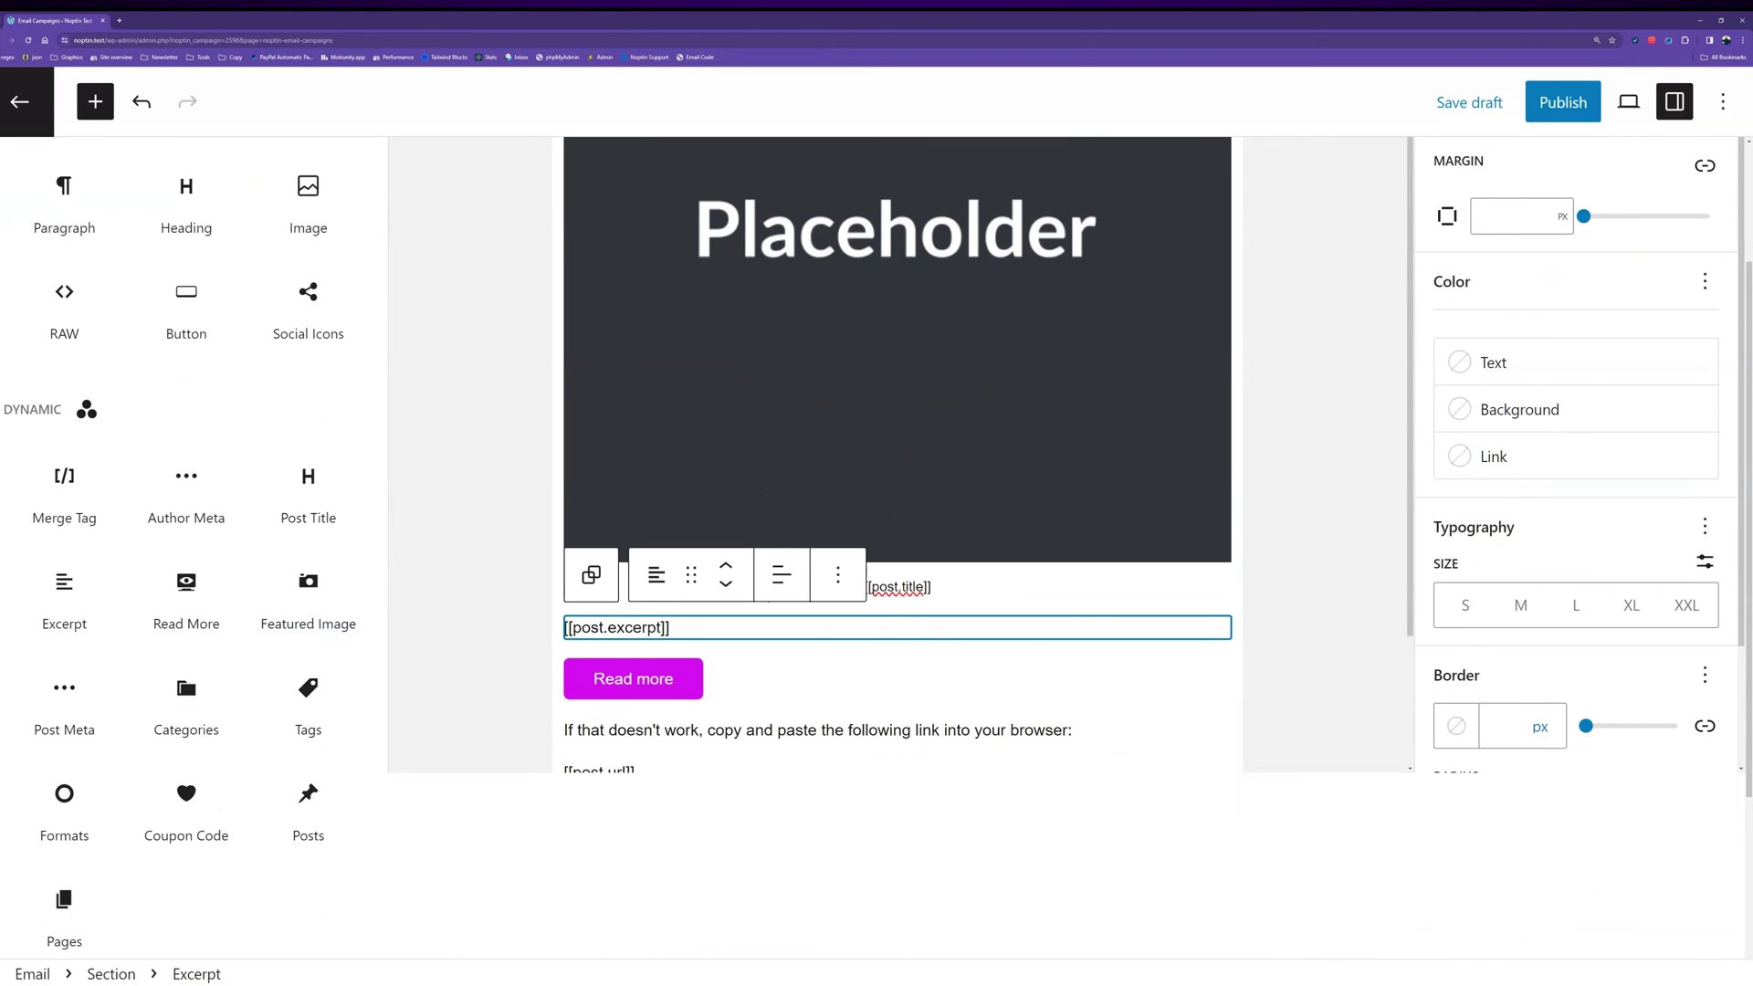
Step: Insert a Columns block split into three equal columns
click(837, 574)
key(Down)
key(Down)
key(Return)
text(/col)
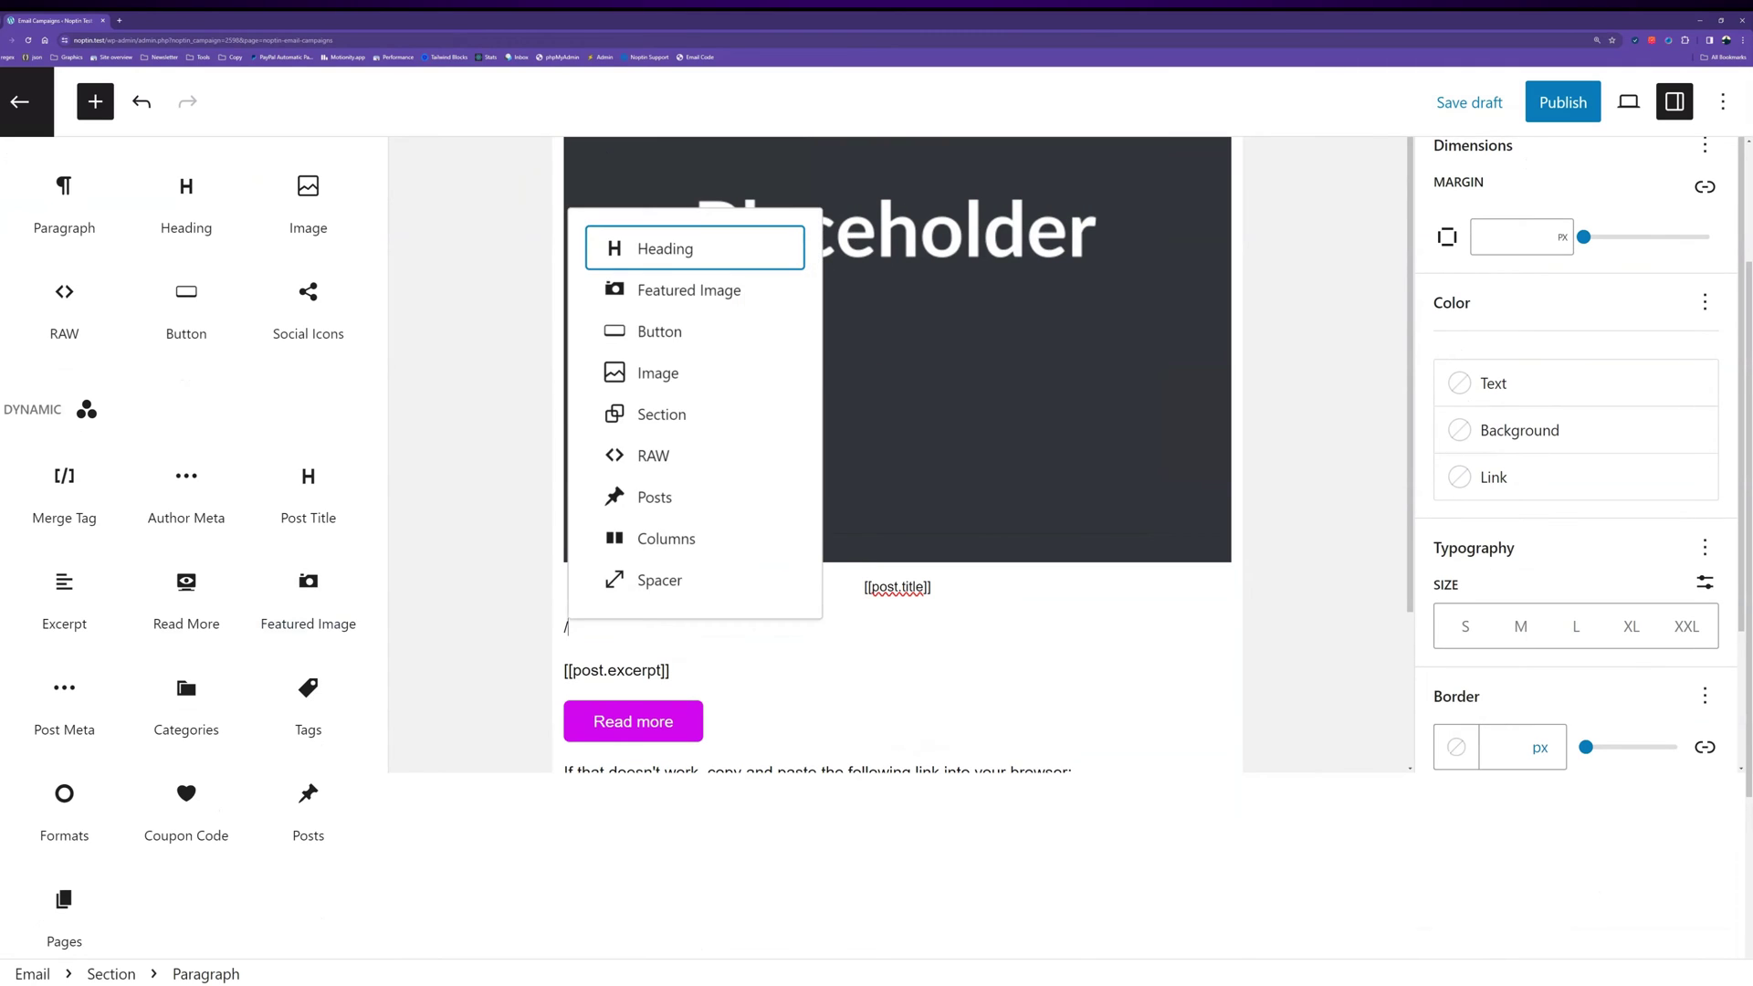
key(Return)
scroll(610, 739, down, 2)
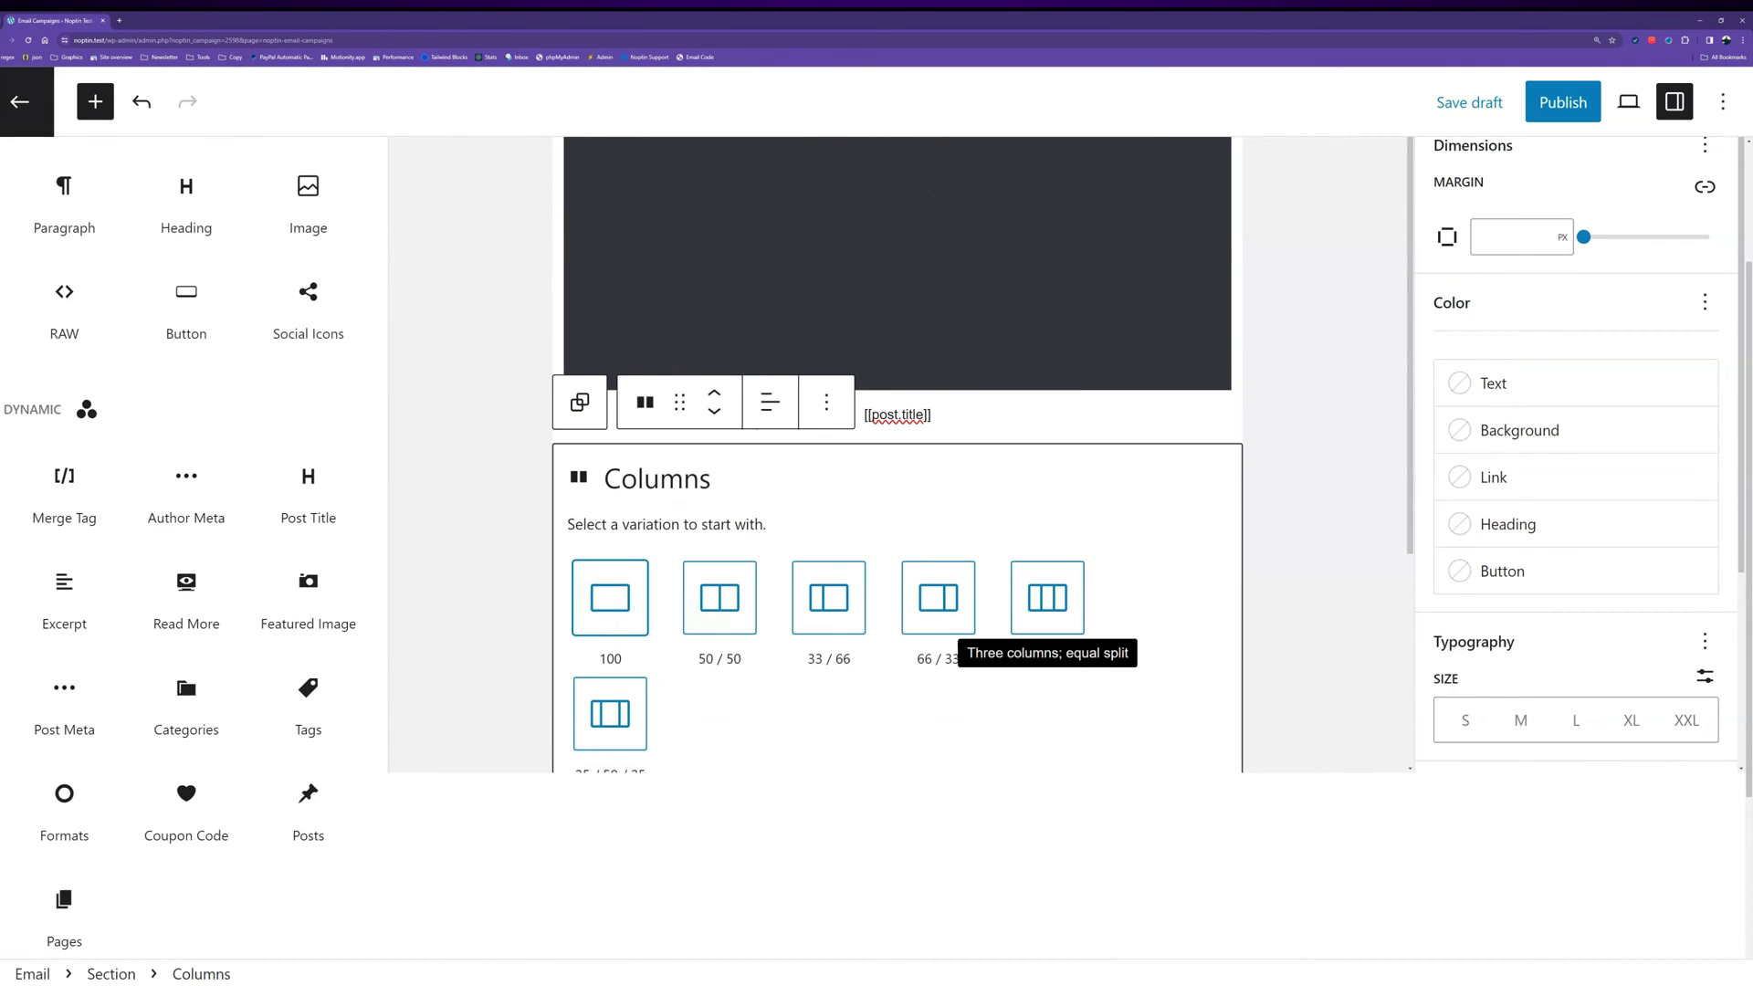
click(1048, 595)
Step: Add linked Categories (default 'Uncategorized') and linked Tags blocks to the first two columns
click(667, 481)
text(cate)
key(Return)
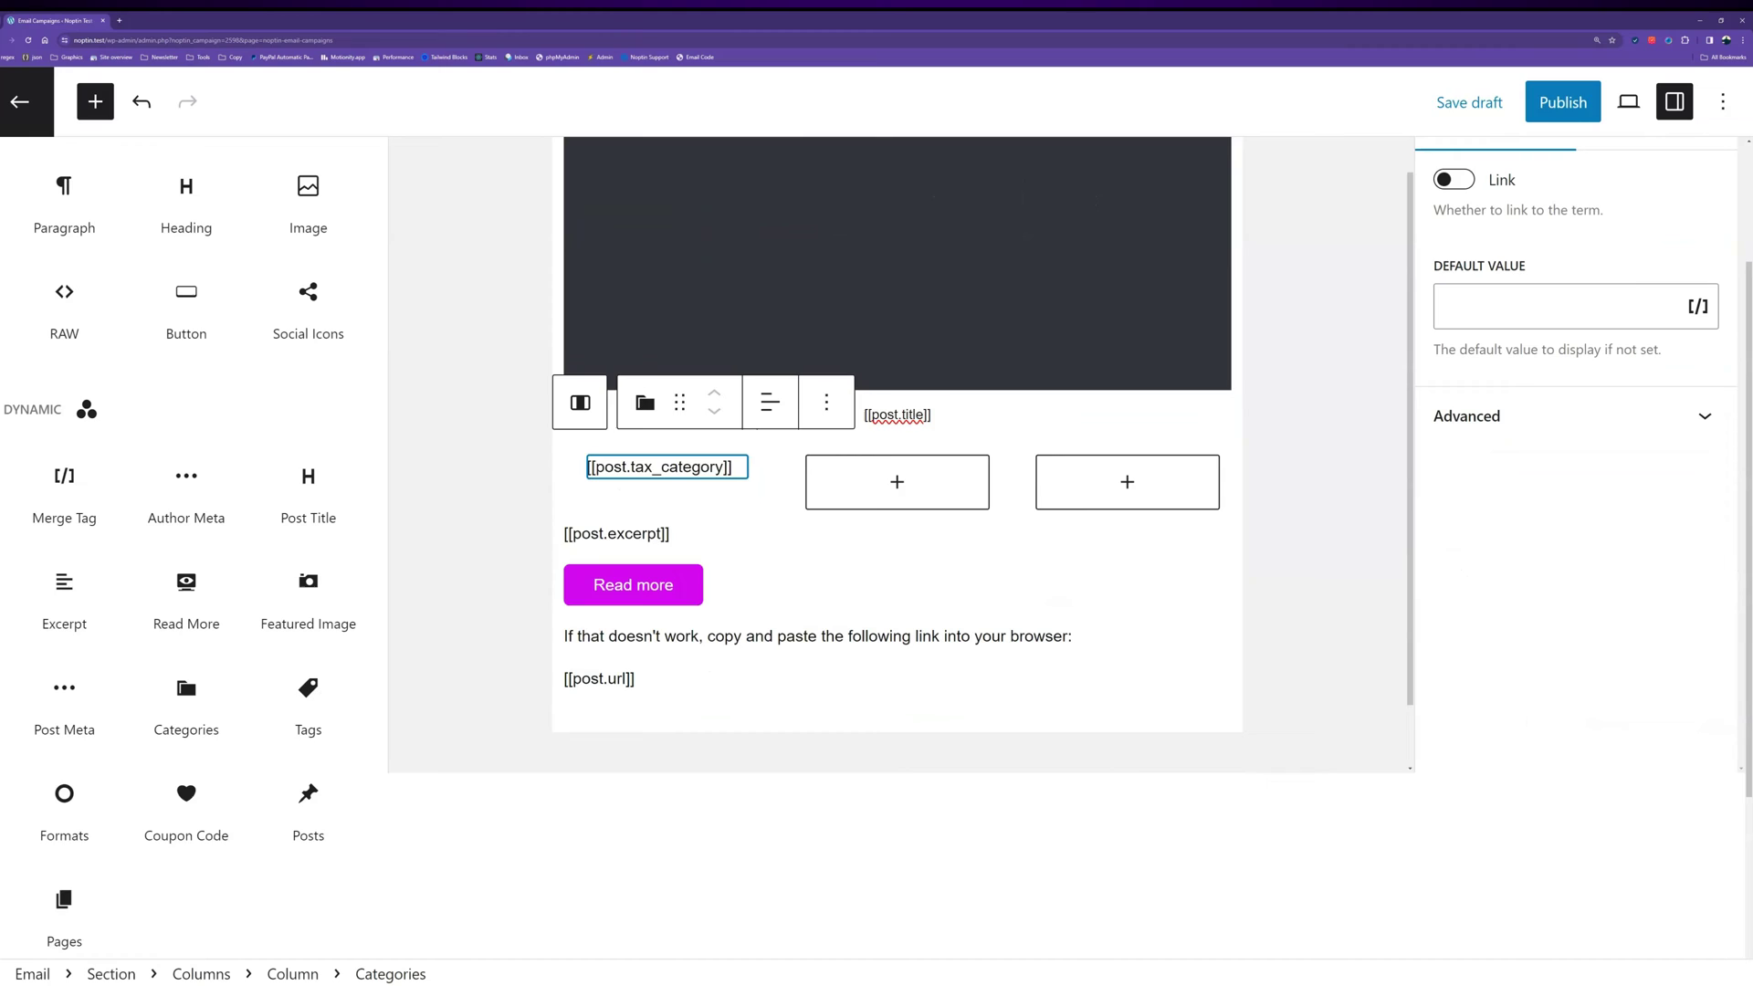
click(1454, 179)
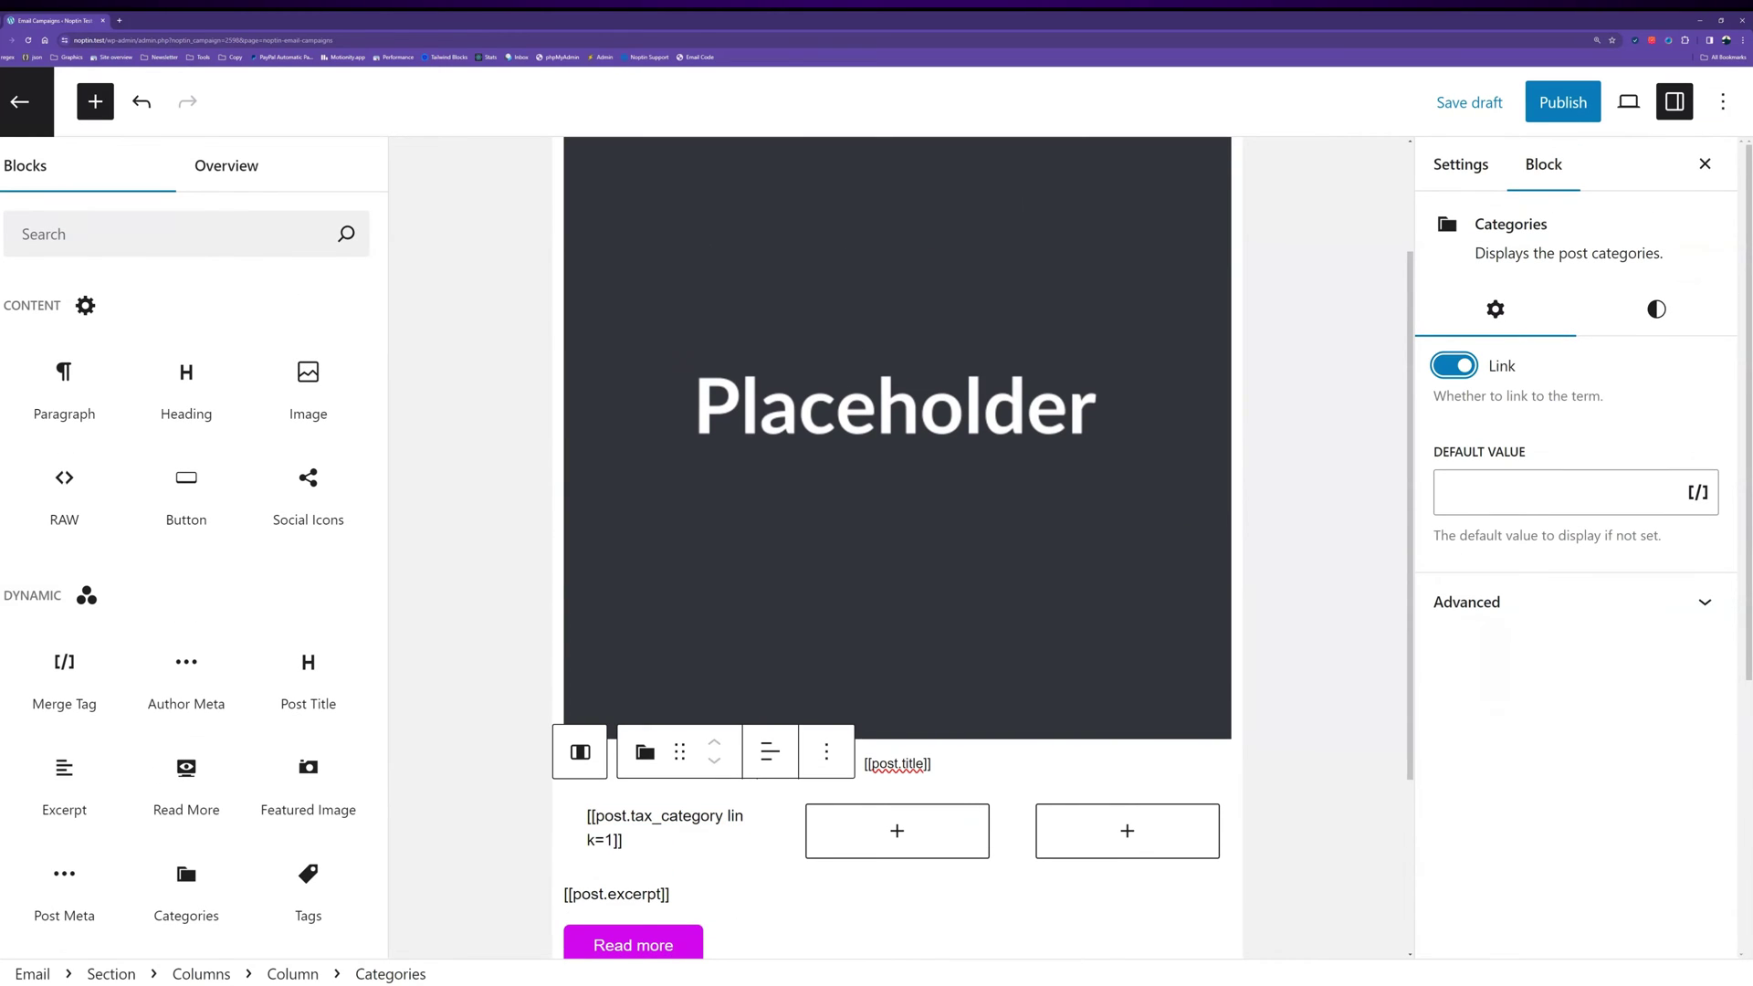
key(Tab)
text(Uncategorized)
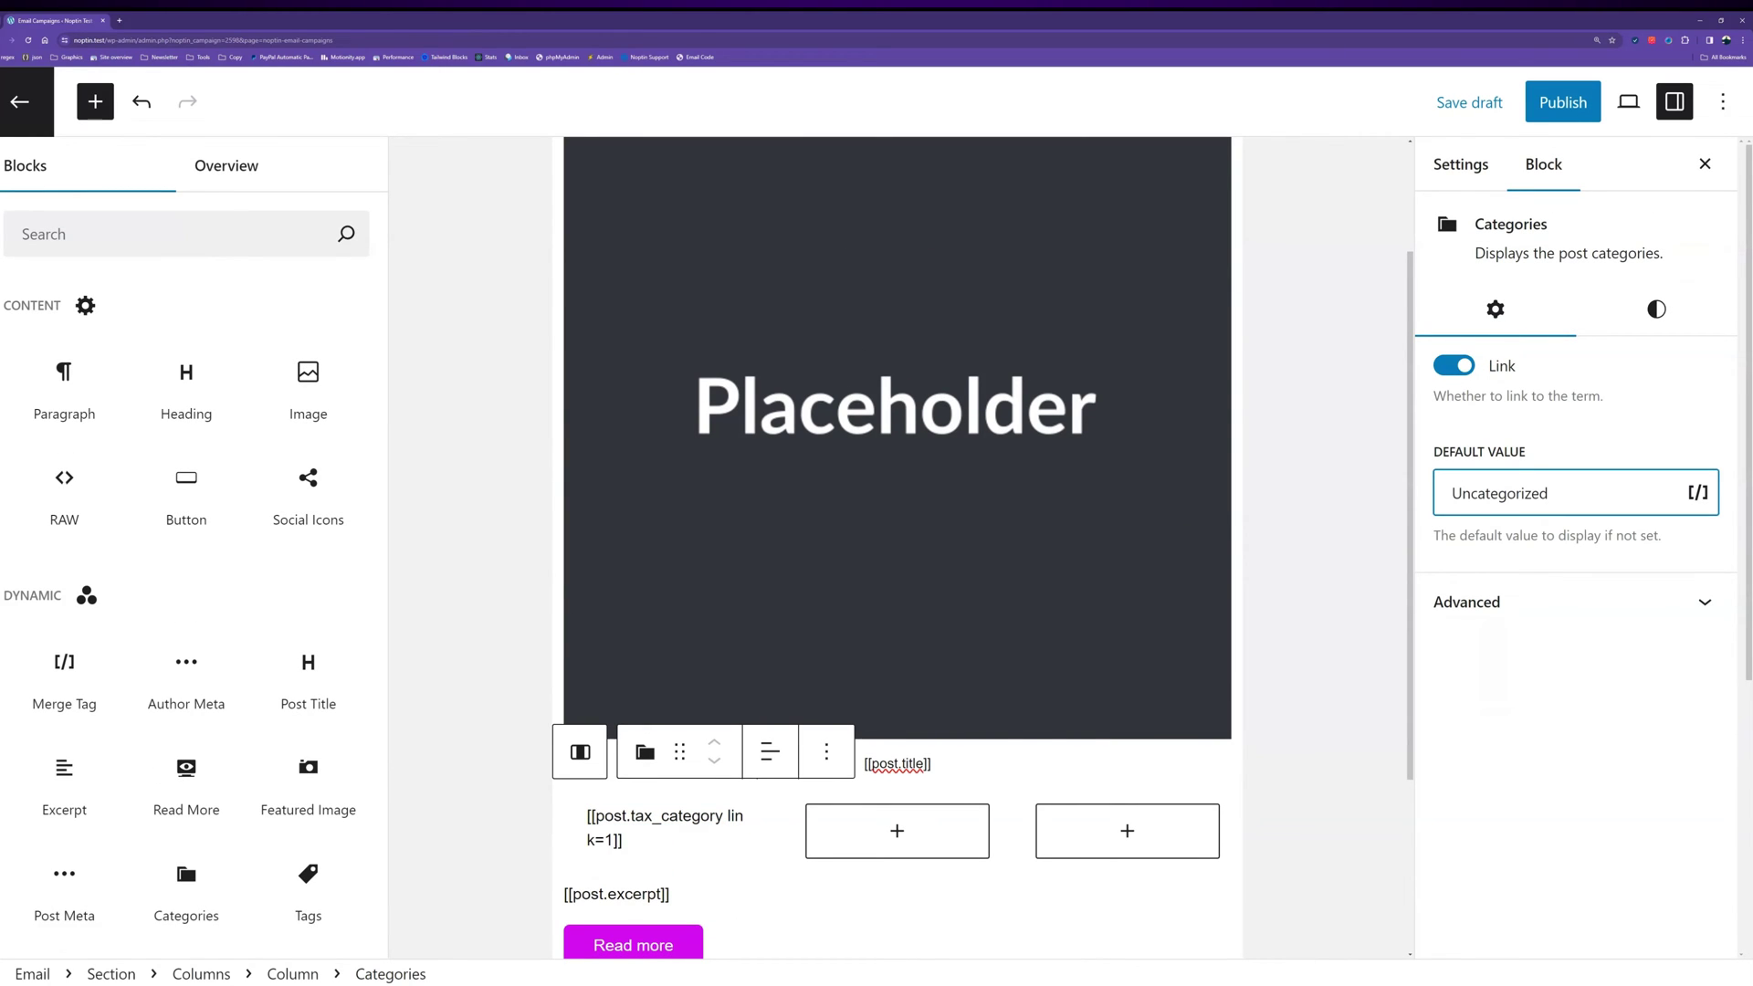
click(897, 831)
text(tags)
key(Return)
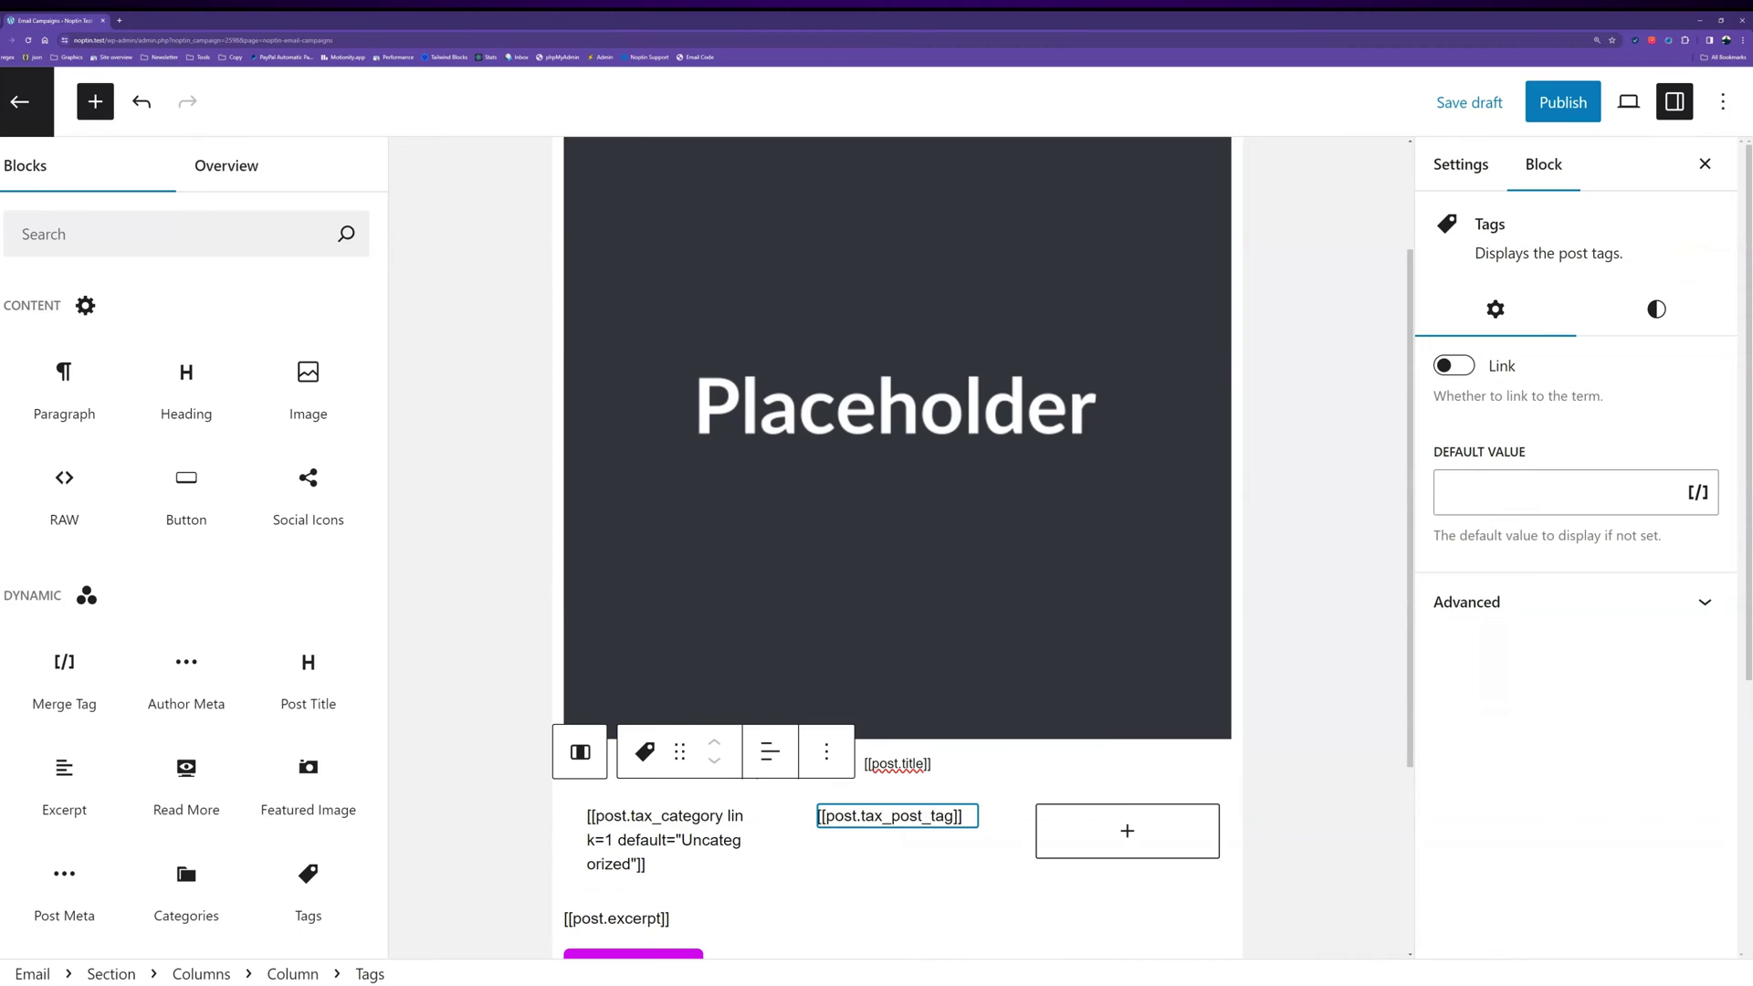
click(1453, 365)
scroll(877, 548, down, 3)
Step: Add a paragraph with the author display name merge tag in the third column
click(1127, 630)
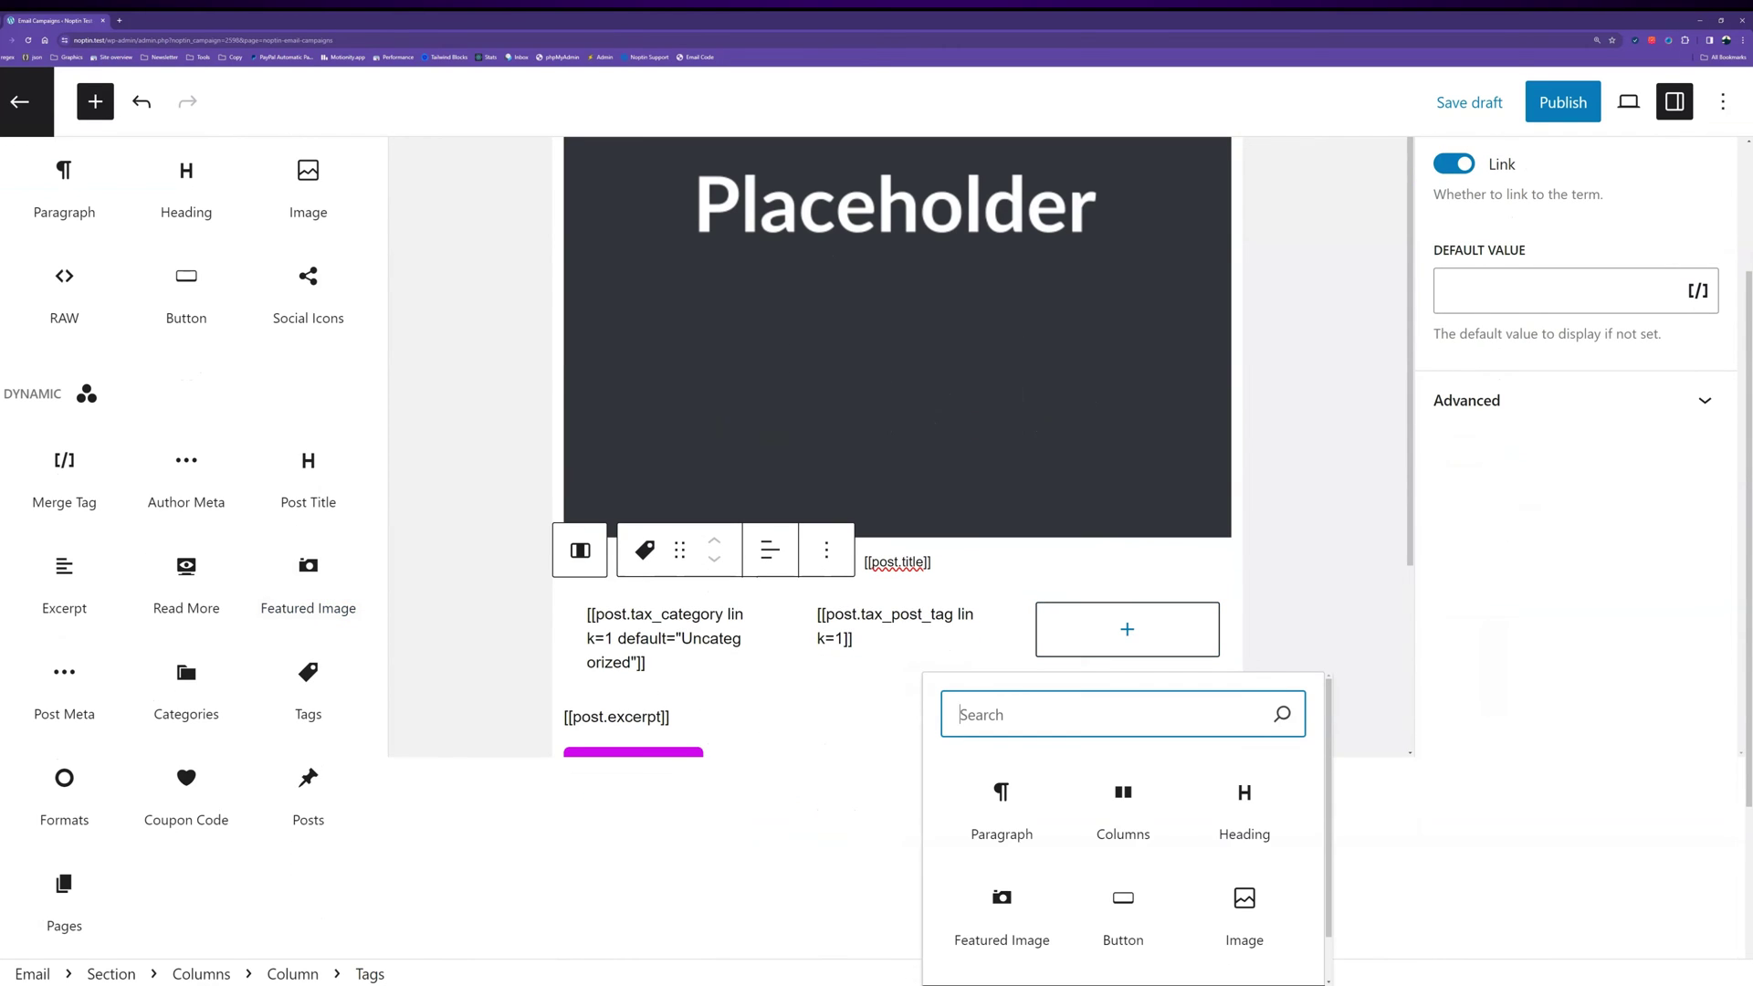
text(post.au)
key(BackSpace)
key(BackSpace)
key(BackSpace)
key(BackSpace)
key(BackSpace)
key(BackSpace)
key(BackSpace)
key(Down)
key(Return)
text([[)
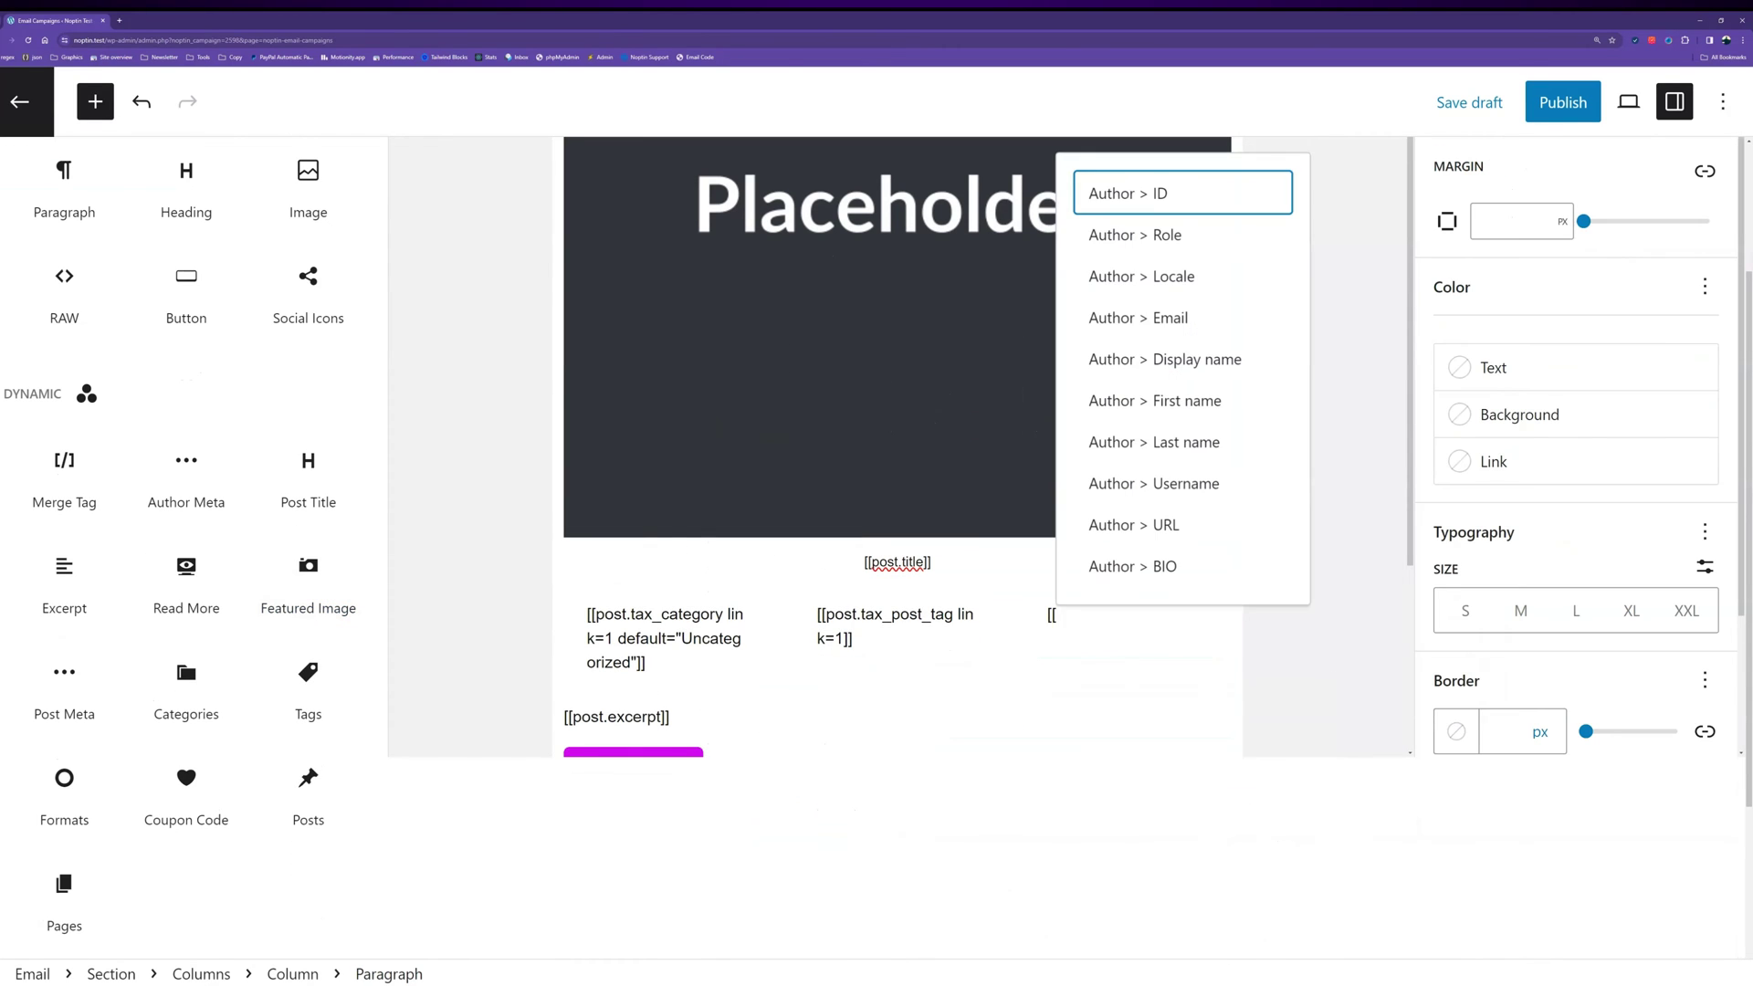
key(Down)
key(Down)
key(Down)
key(Down)
key(Return)
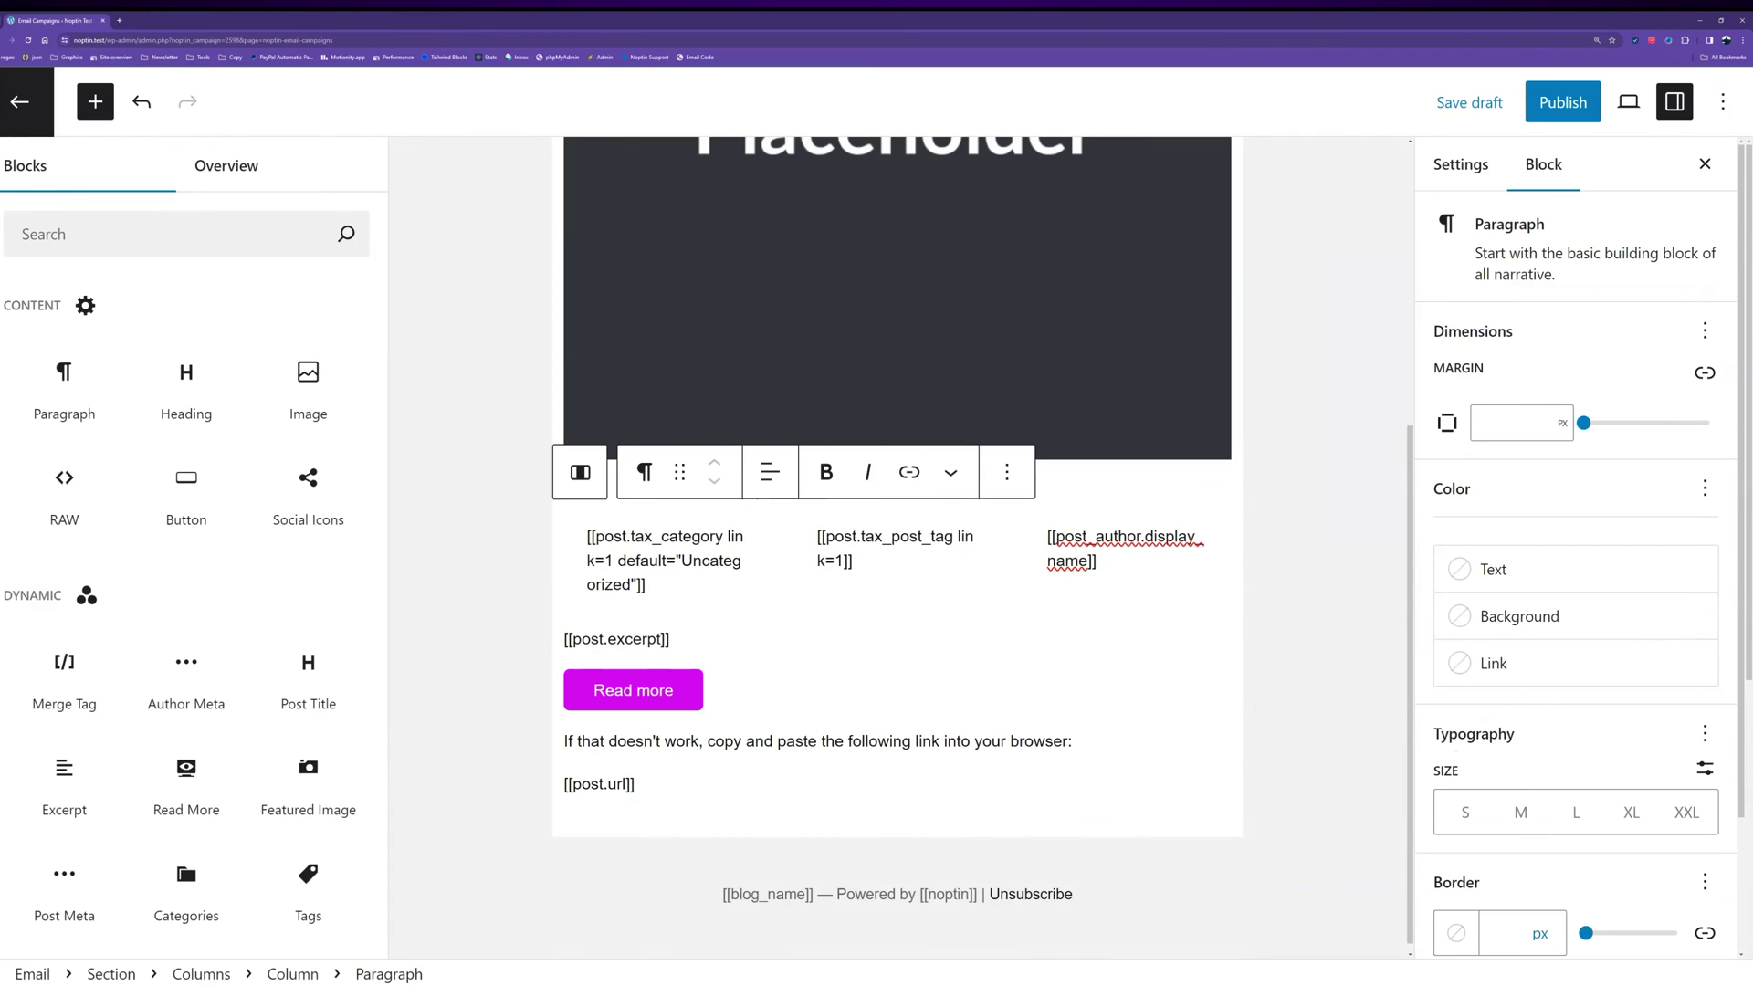
key(ctrl+shift+Left)
key(ctrl+shift+Left)
key(ctrl+shift+Left)
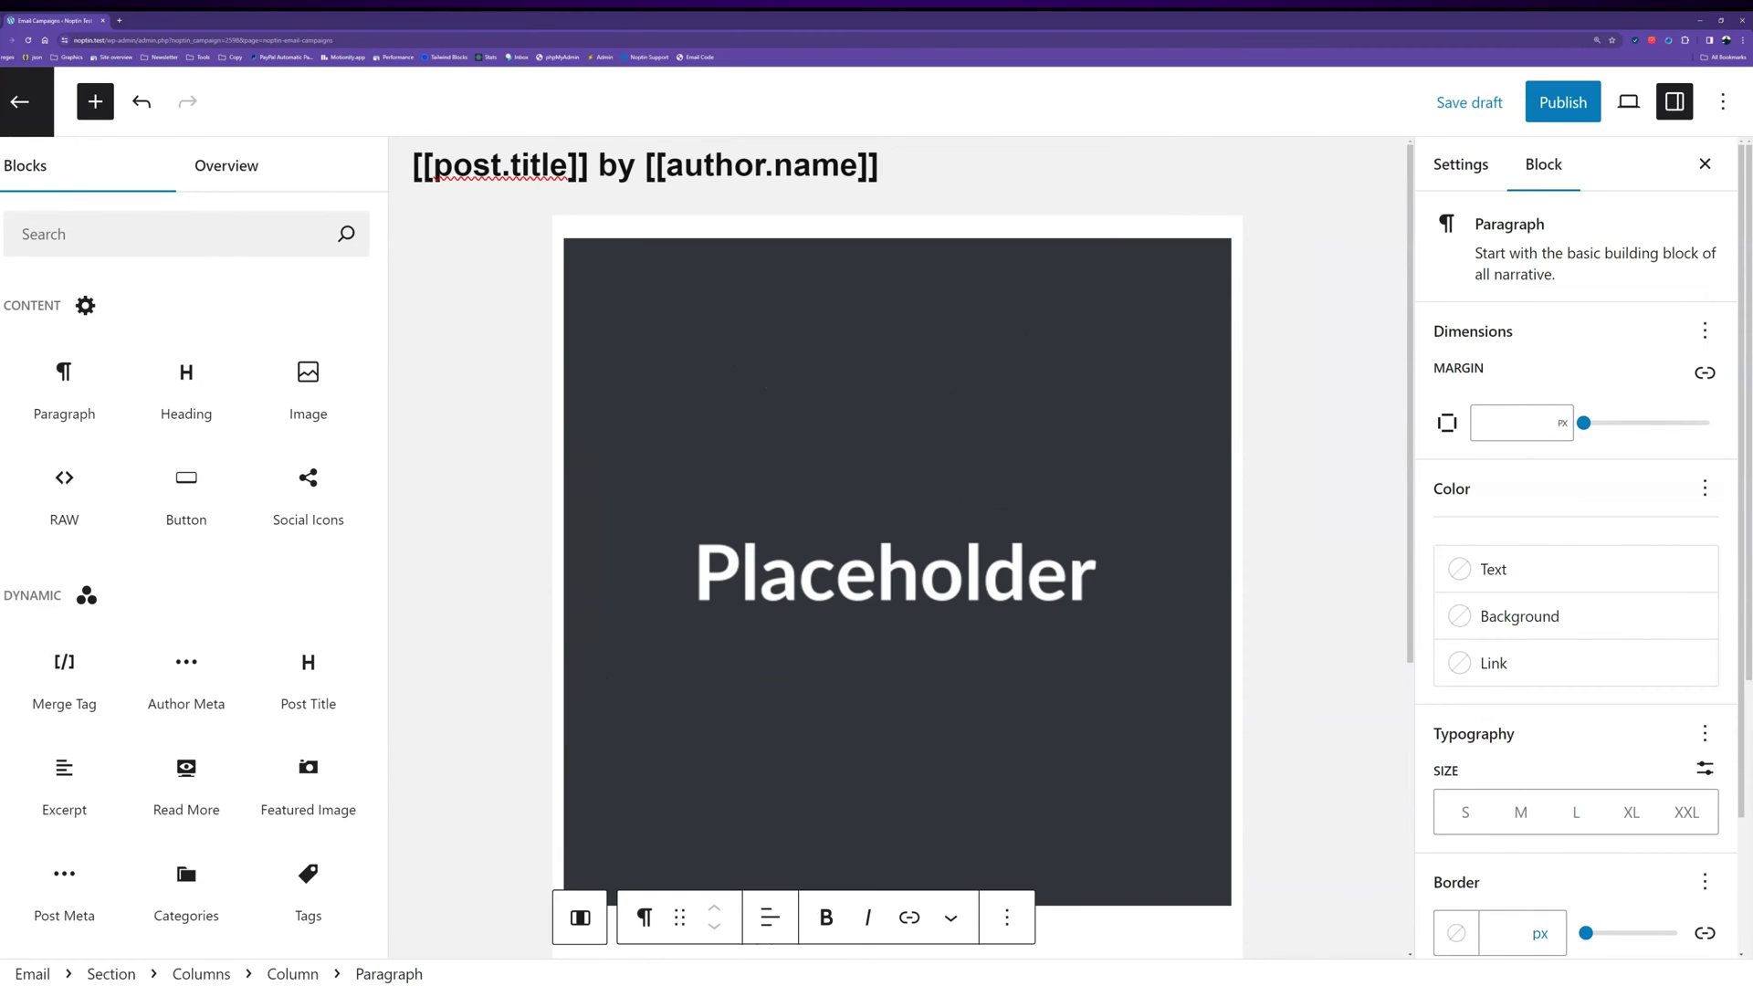
key(ctrl+z)
key(ctrl+z)
key(ctrl+z)
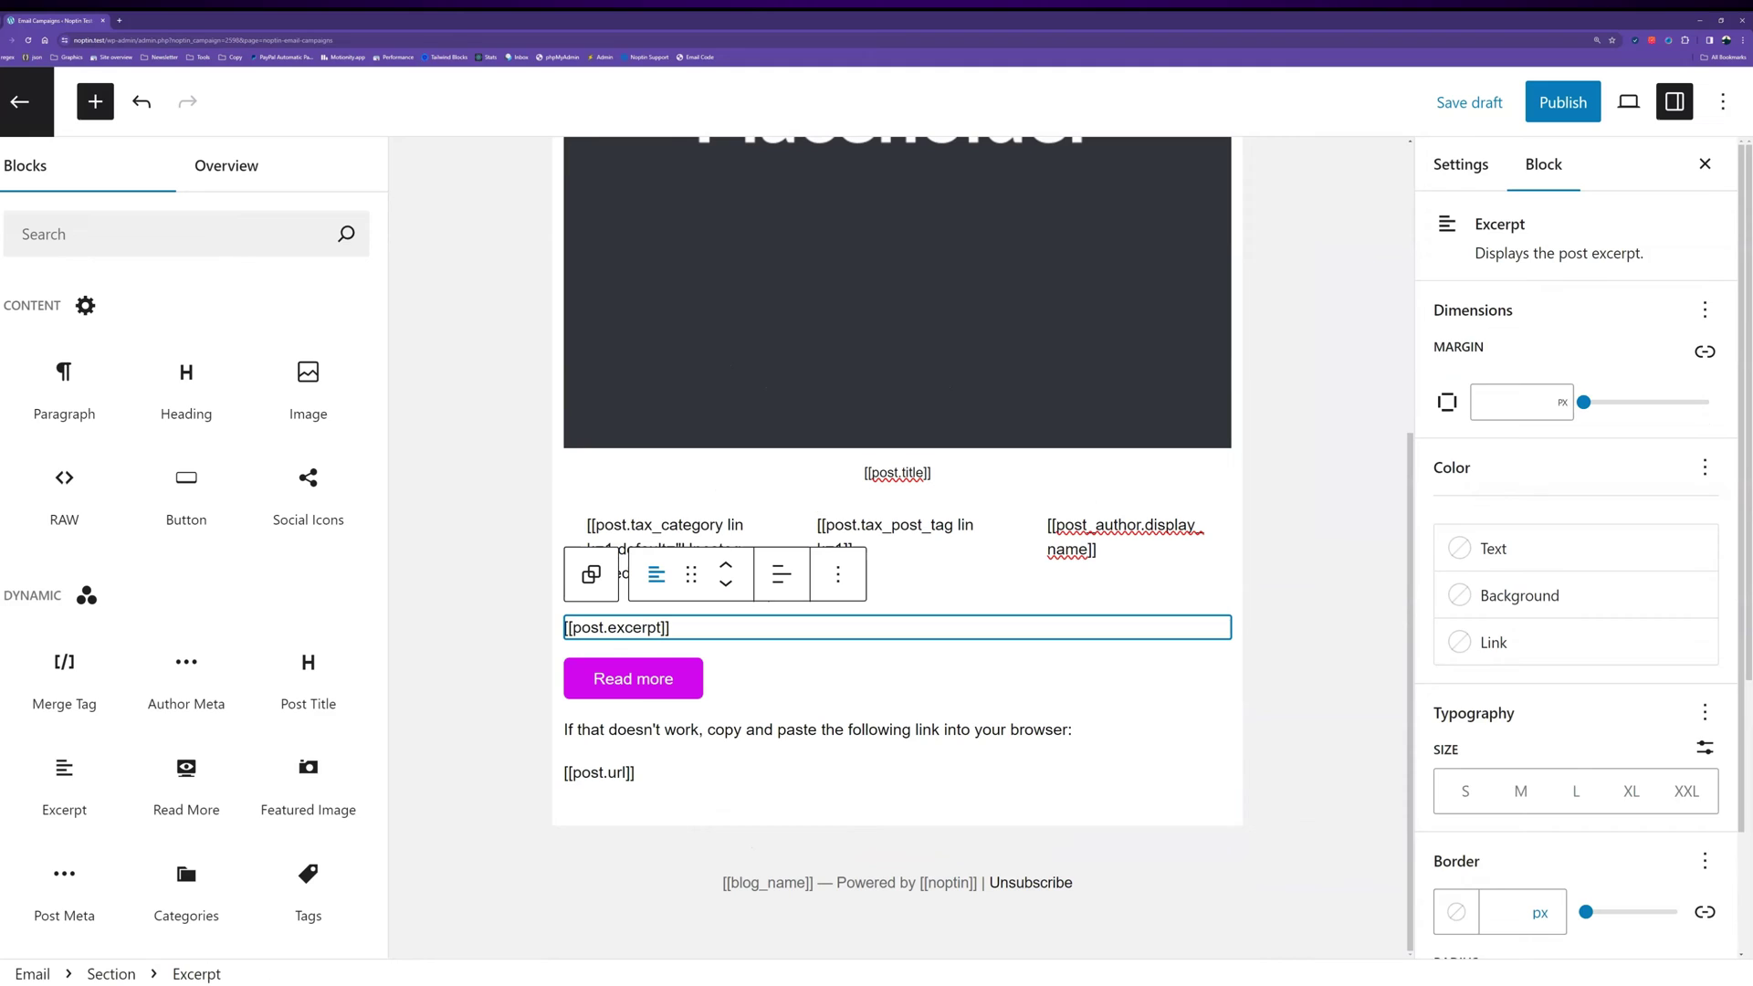
scroll(1576, 548, down, 2)
click(1494, 406)
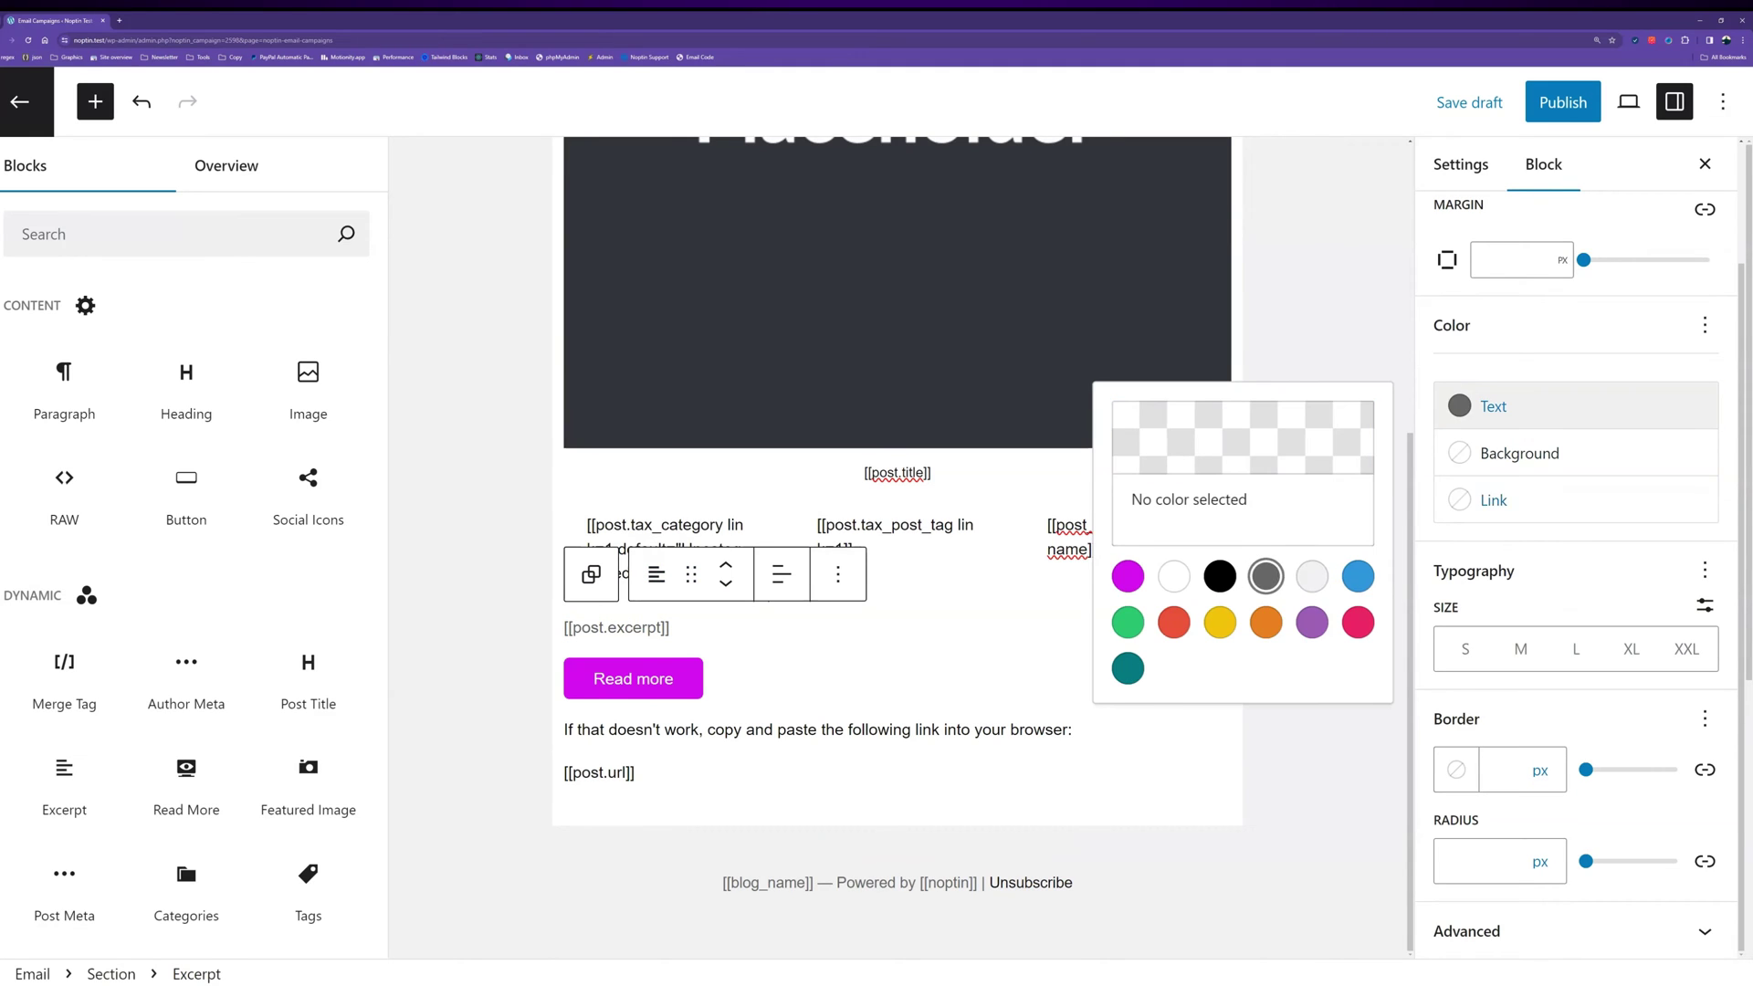
key(Escape)
click(633, 678)
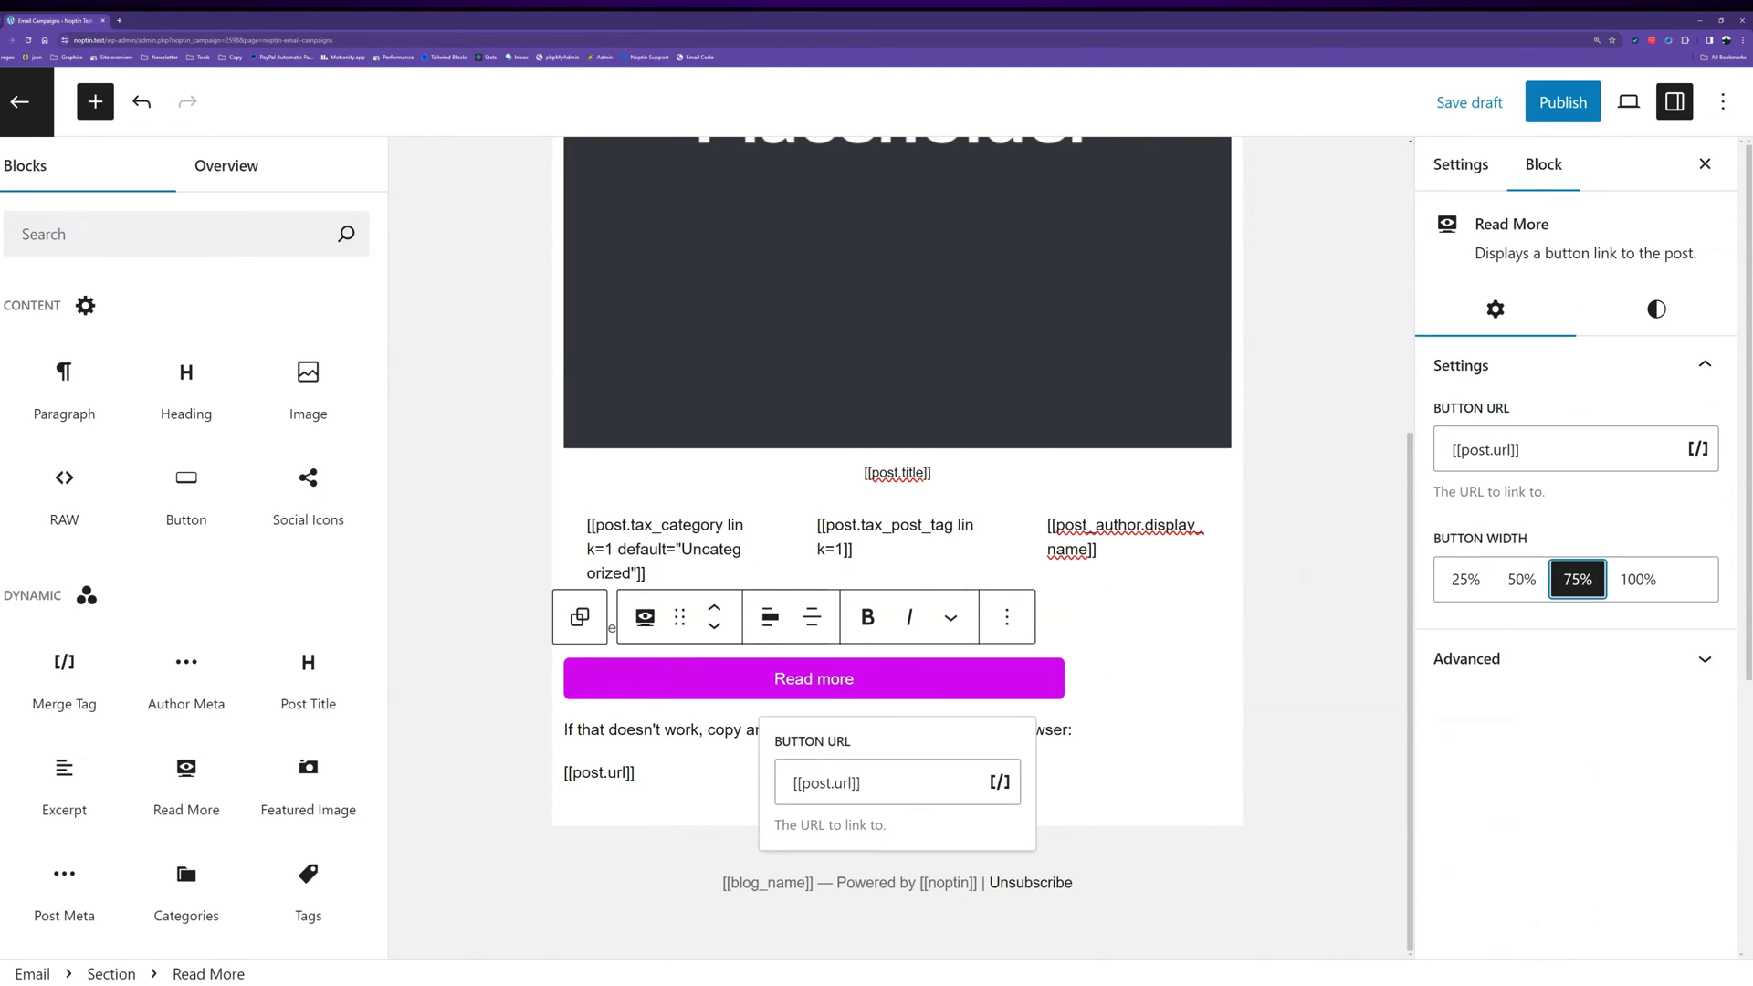
click(1639, 579)
click(1638, 579)
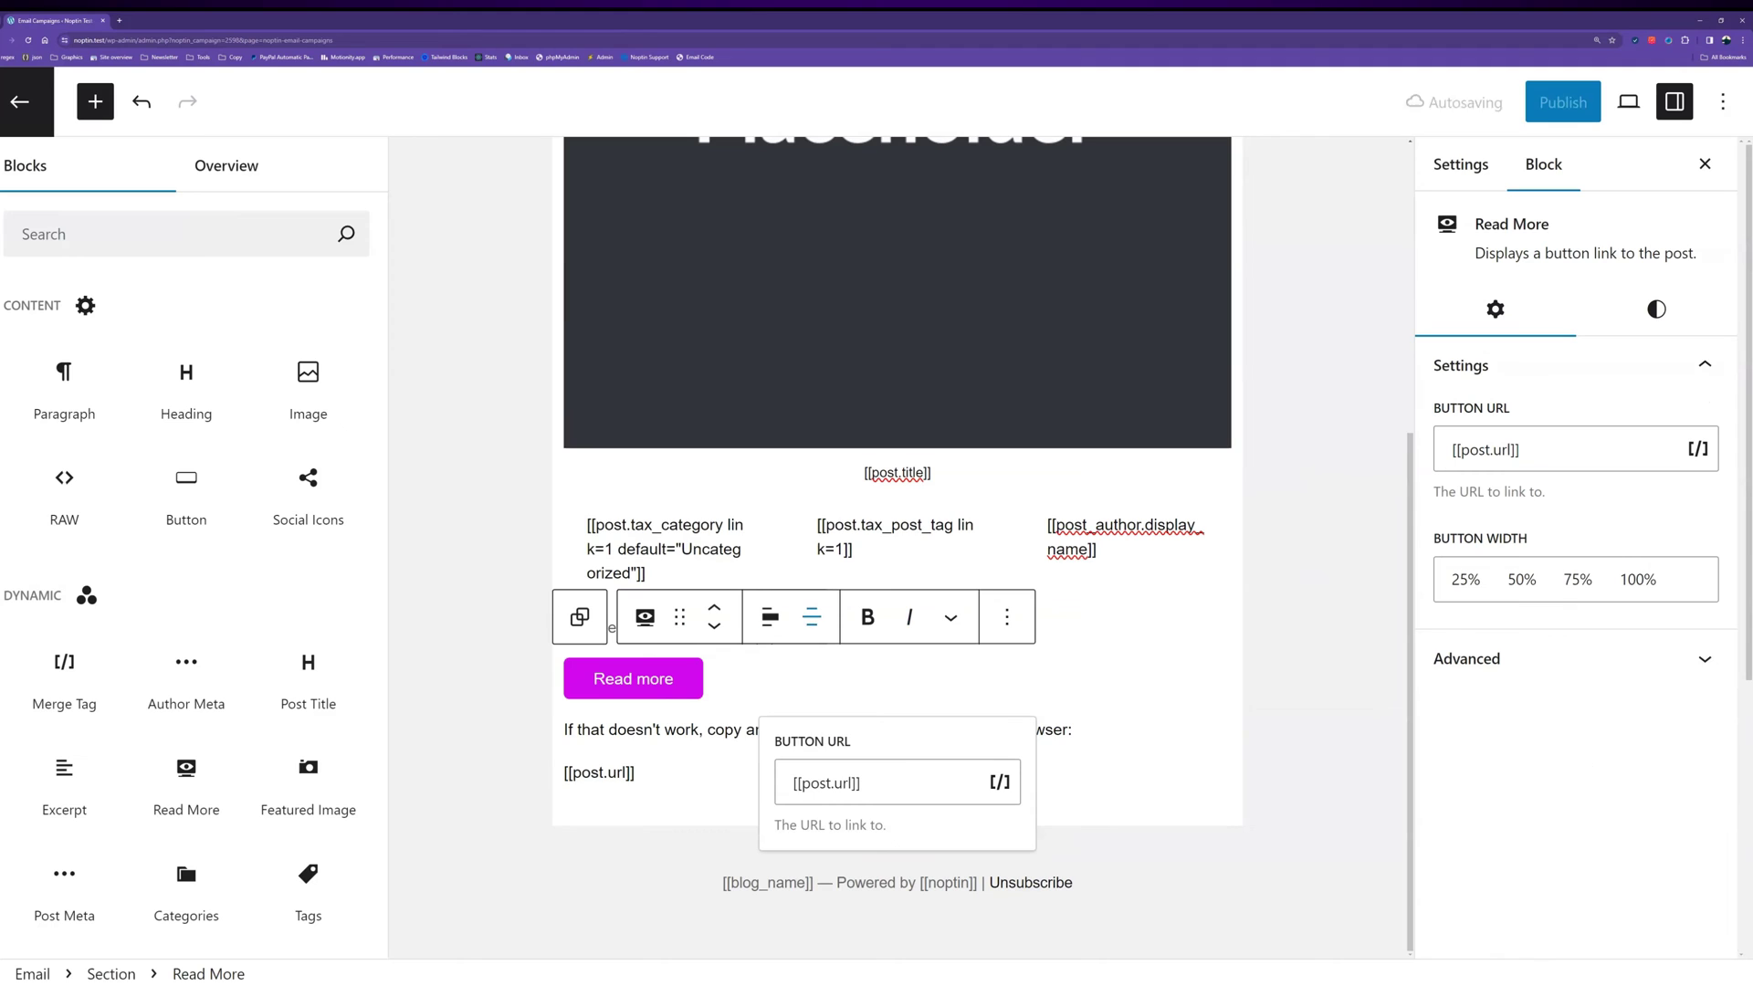
click(770, 617)
click(840, 771)
click(769, 616)
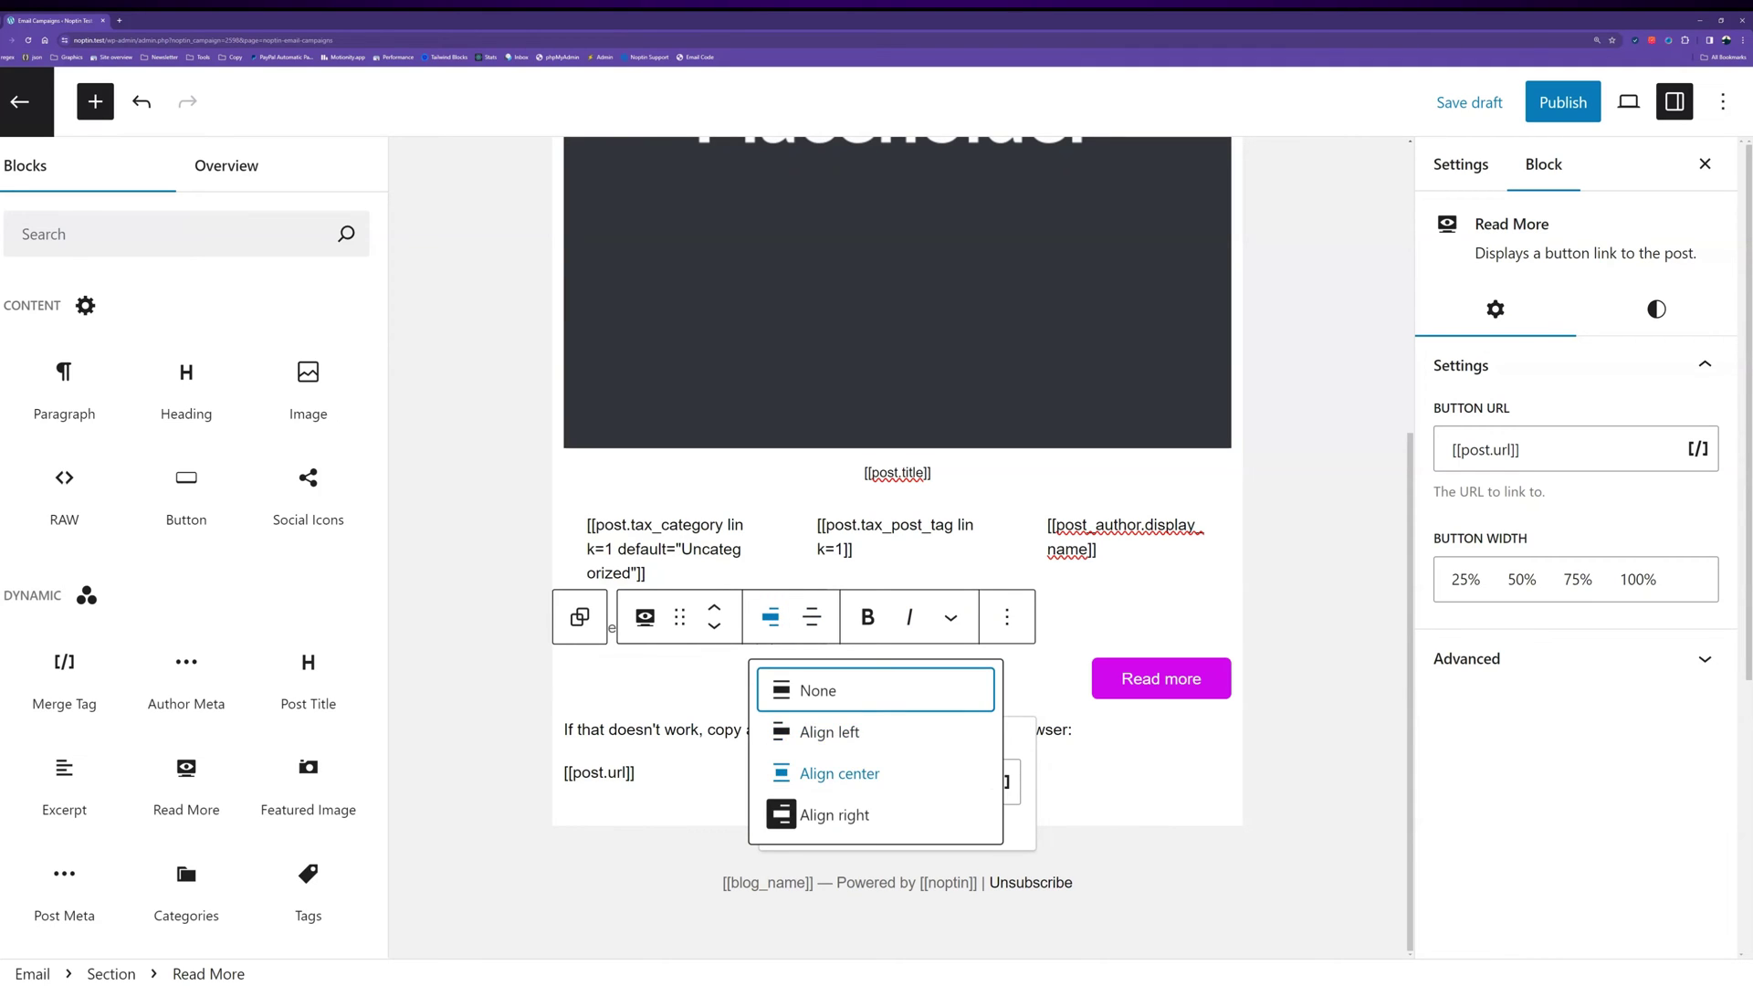
click(840, 728)
click(702, 729)
scroll(702, 730, down, 1)
click(1031, 771)
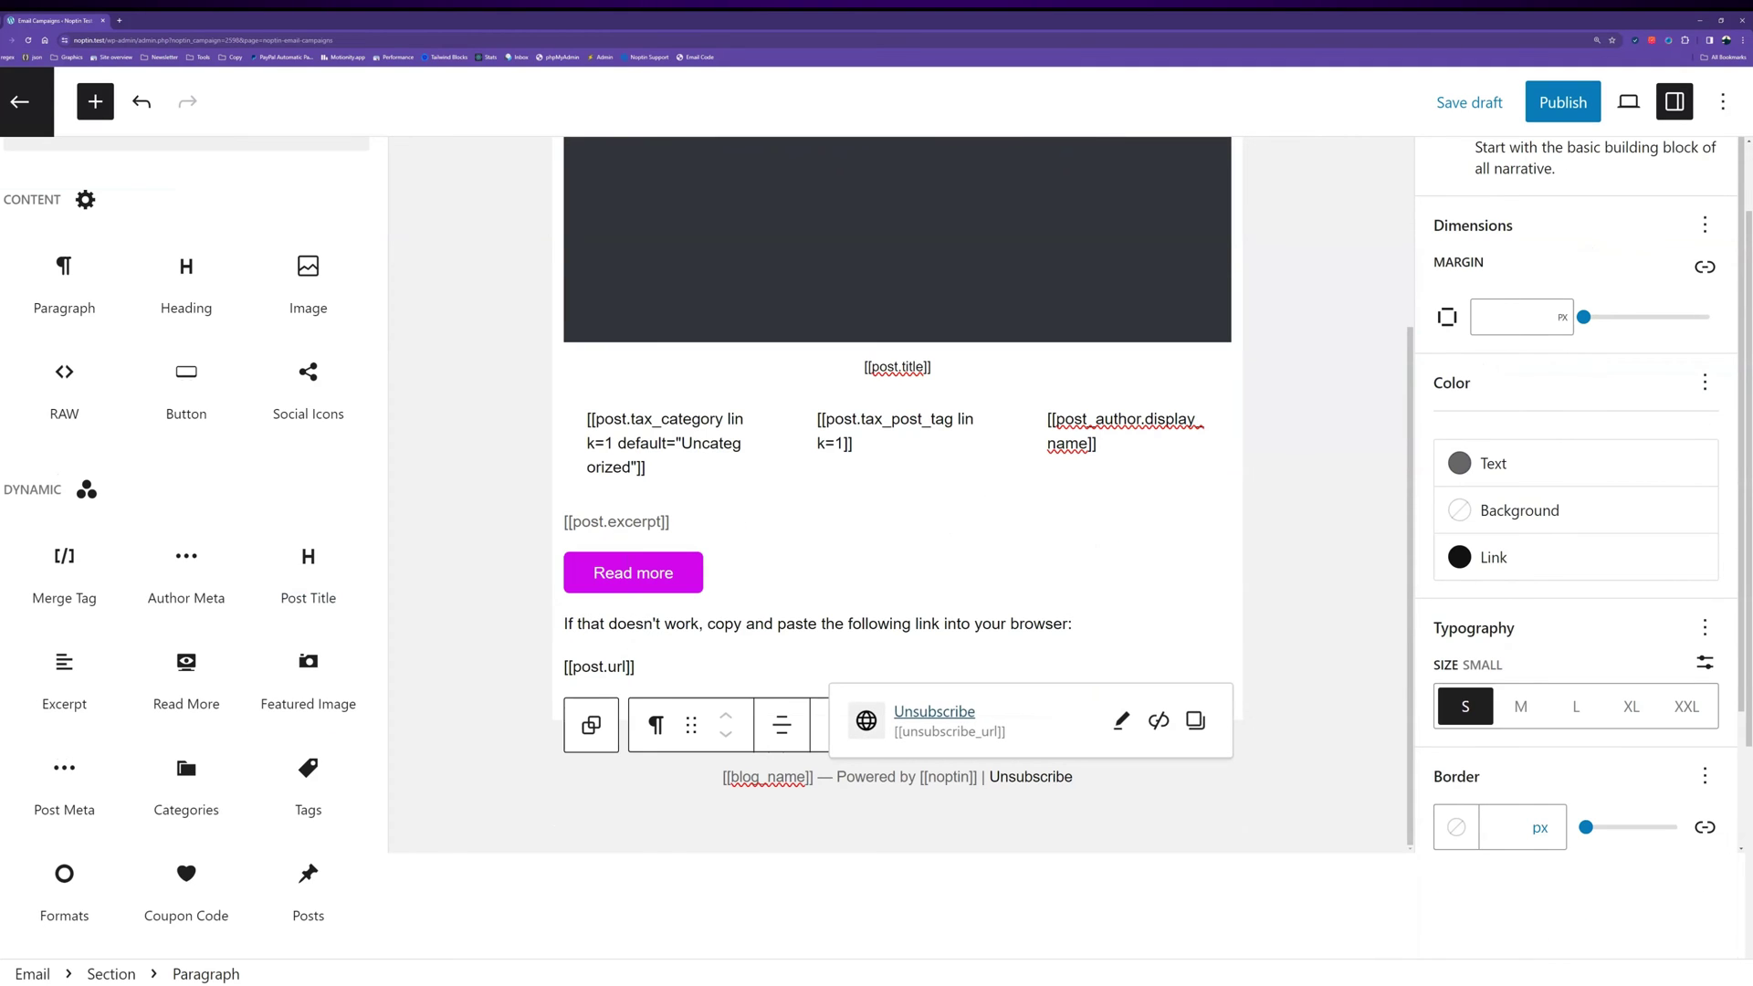
scroll(1031, 770, down, 4)
scroll(1031, 731, up, 3)
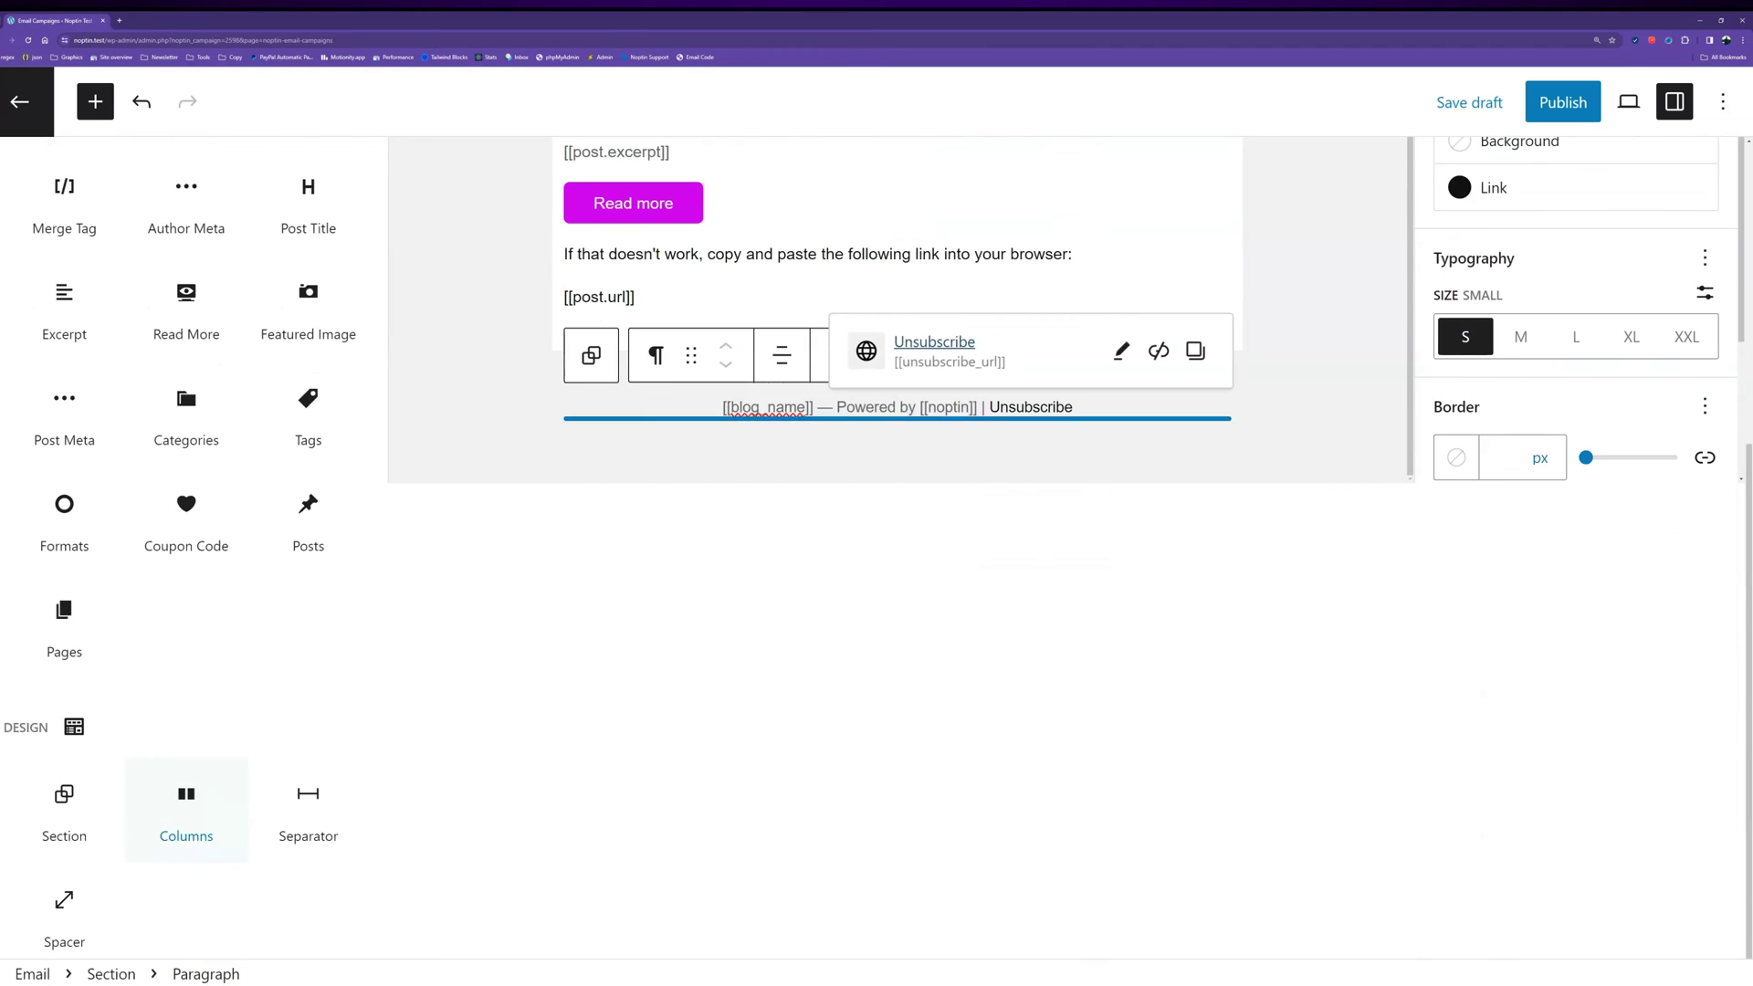
scroll(64, 675, up, 2)
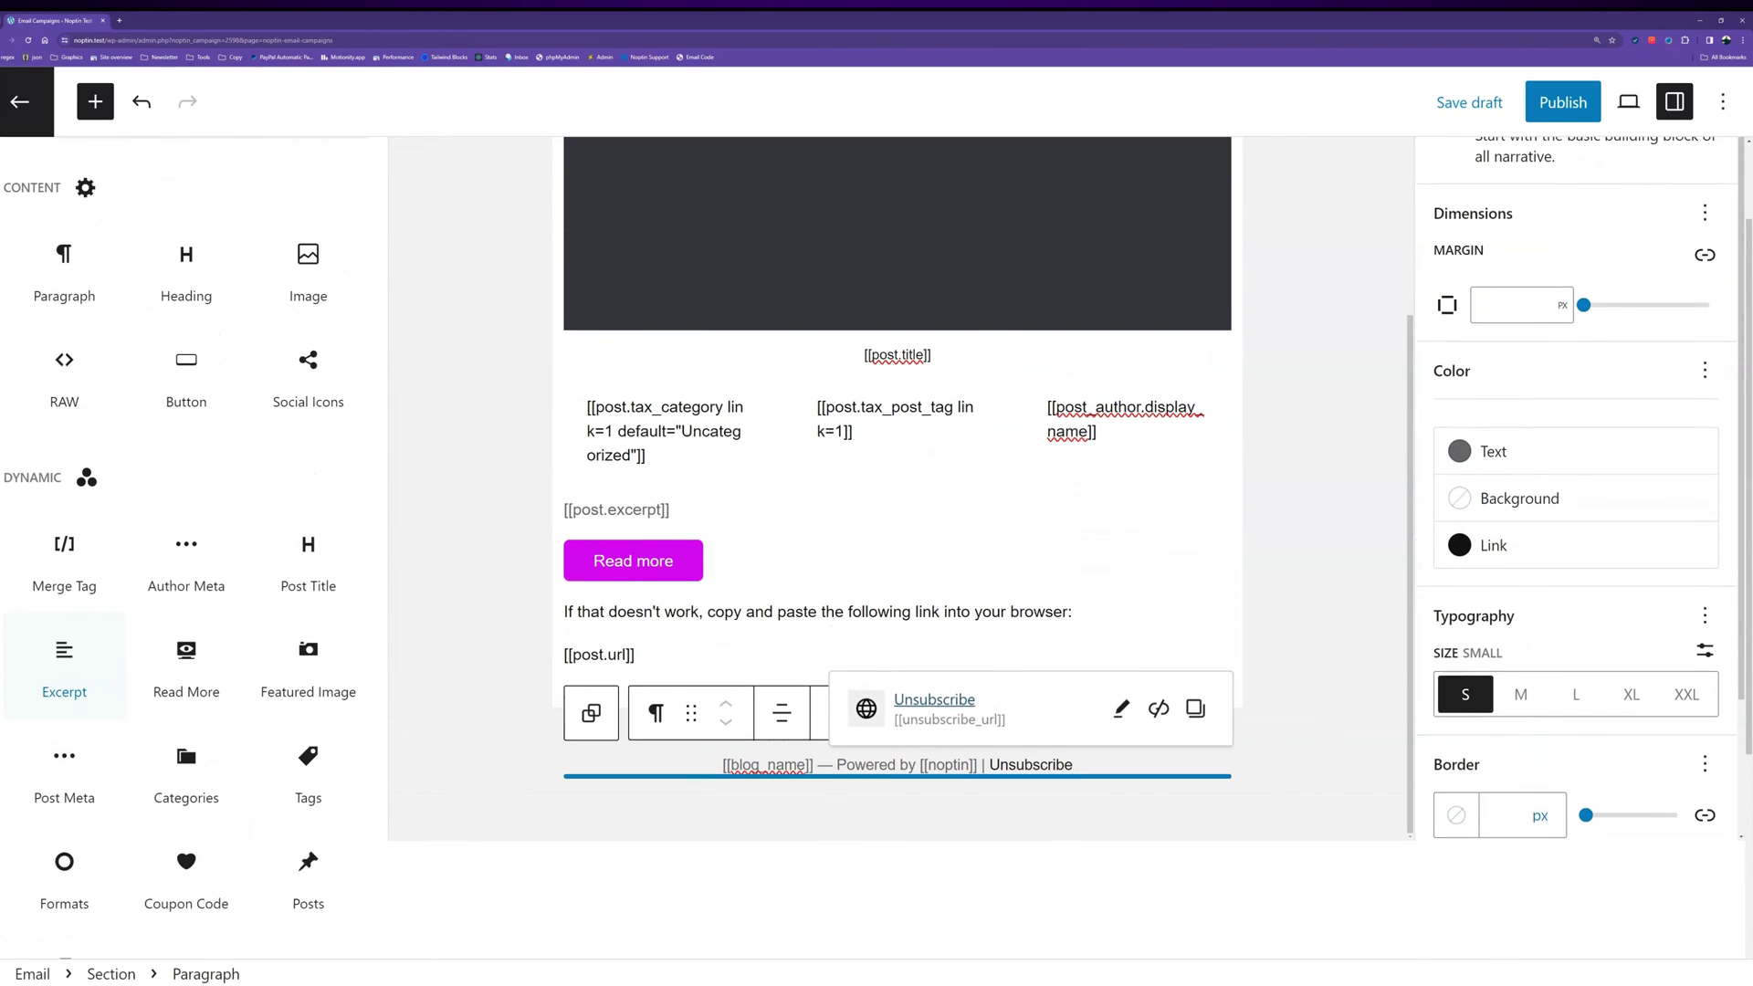
Step: Switch to the email Settings sidebar and attempt a test send, dismissing the save-first notice
scroll(876, 548, up, 1)
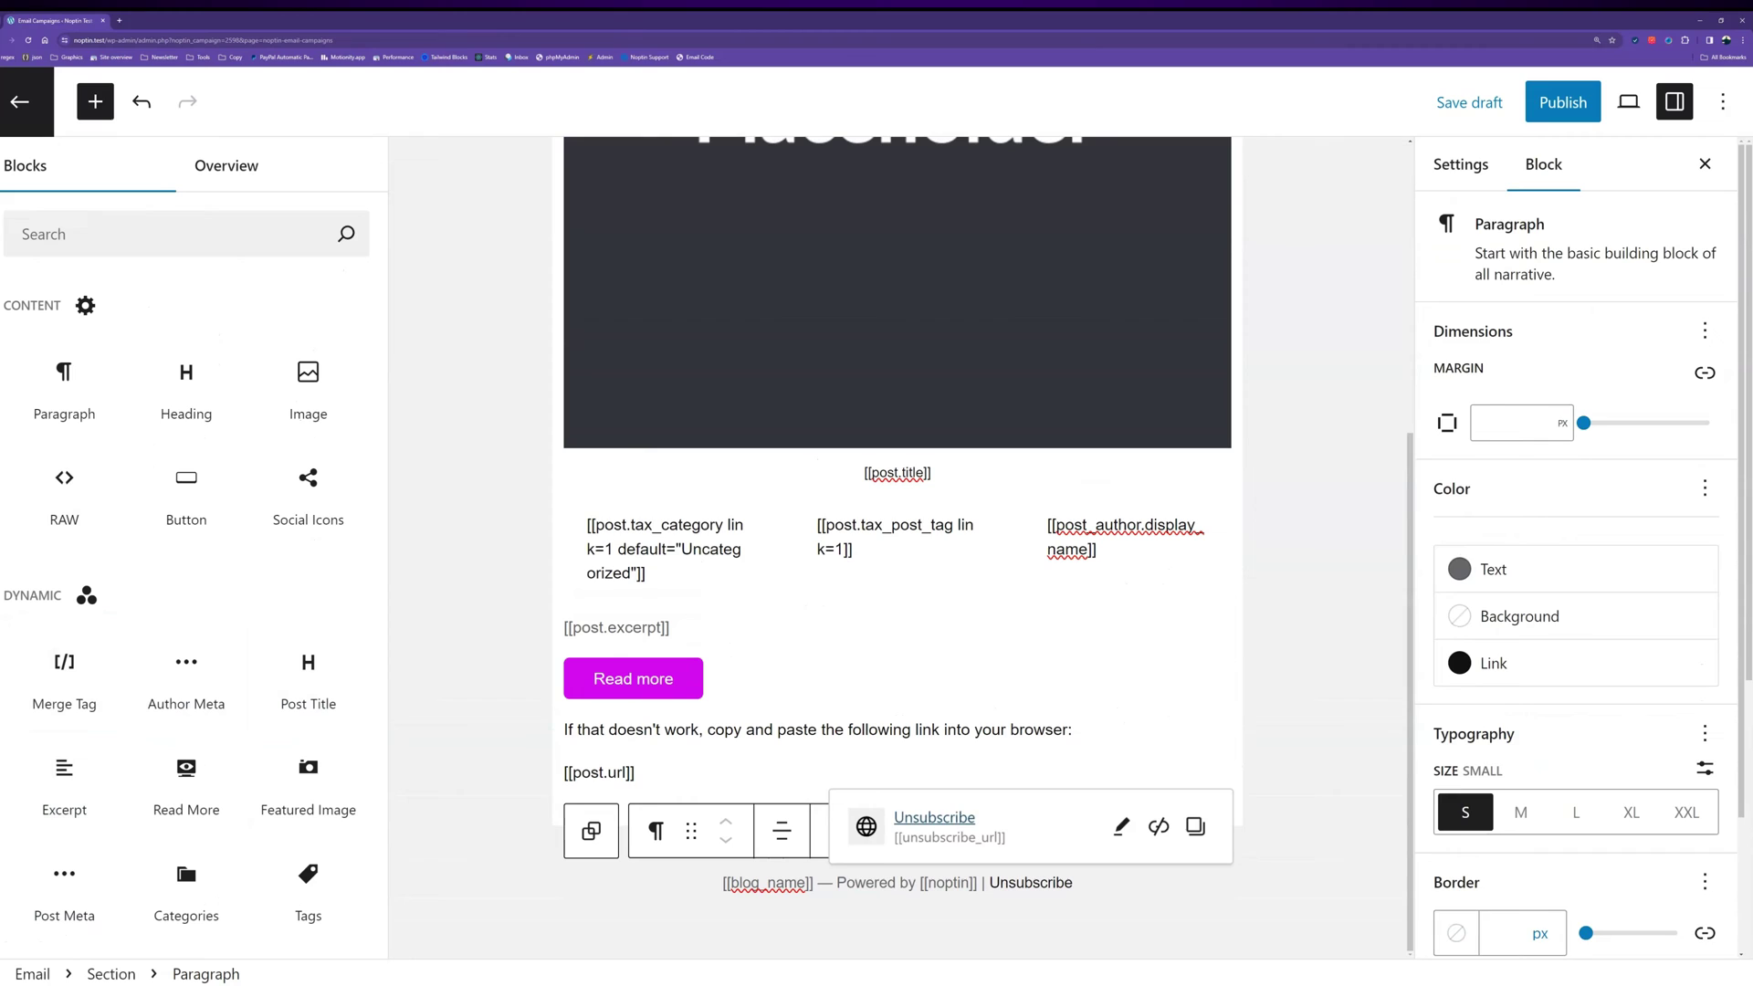
click(1461, 165)
click(1466, 219)
click(1598, 332)
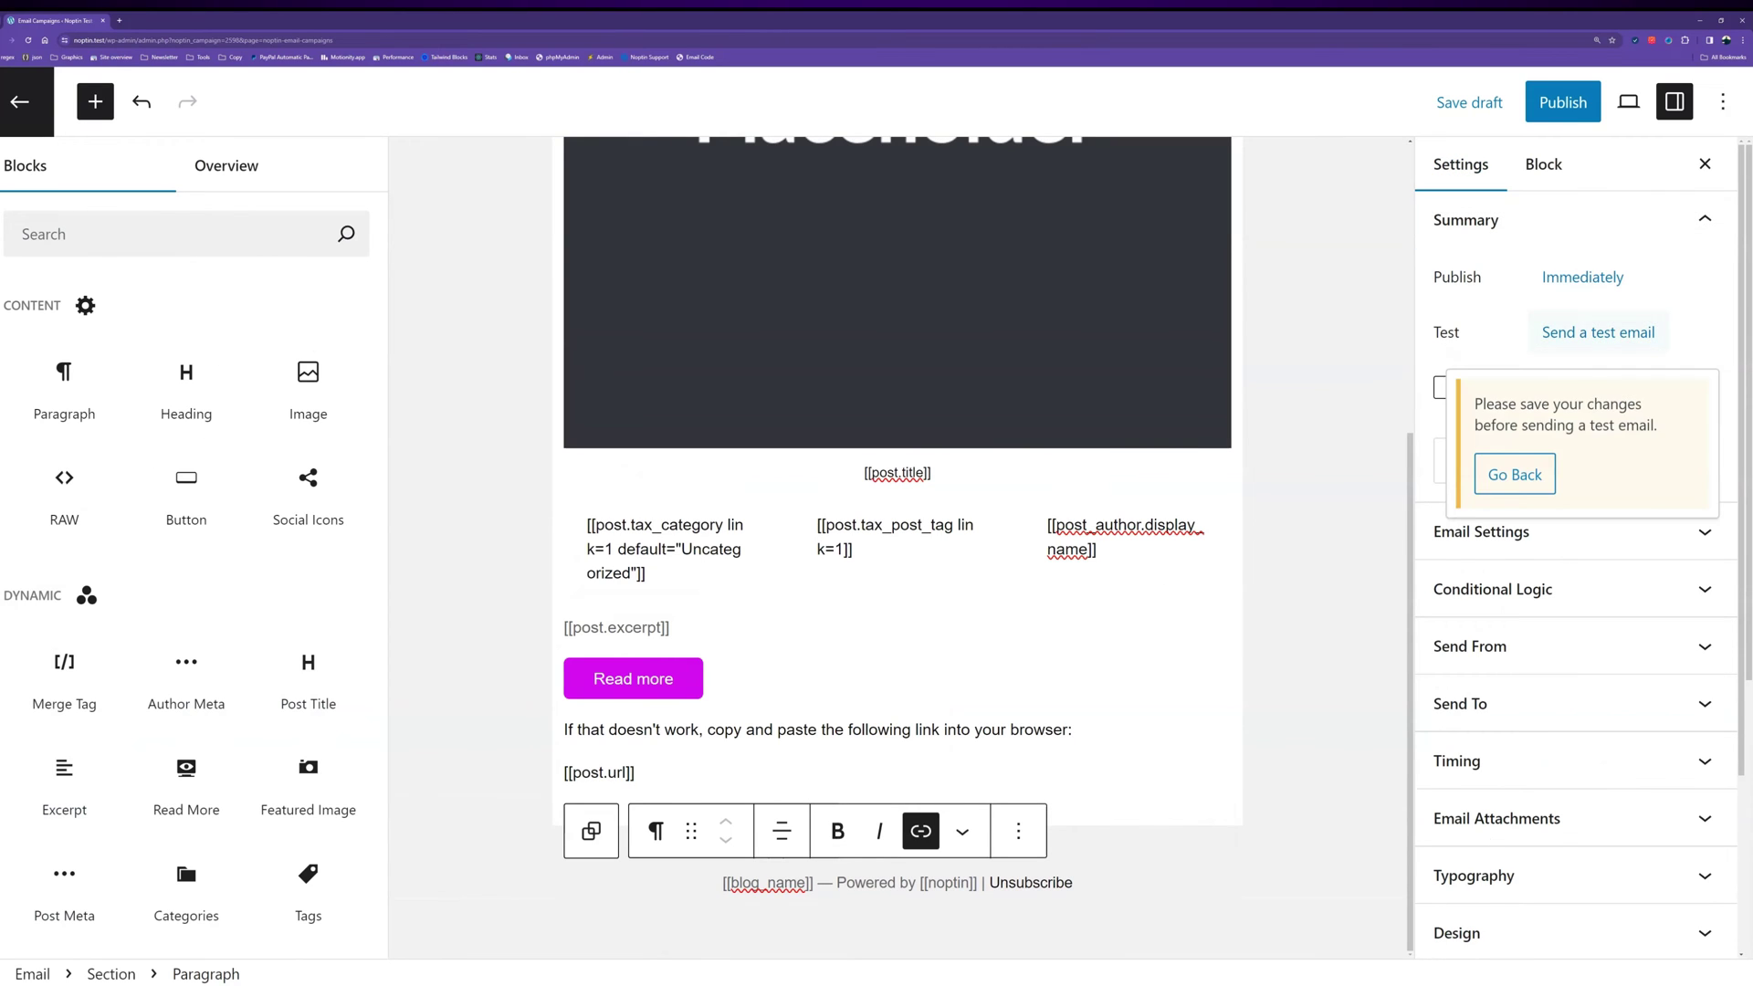
click(1519, 474)
click(1466, 219)
Step: Enable conditional logic for the email and open its rule editor
click(1482, 277)
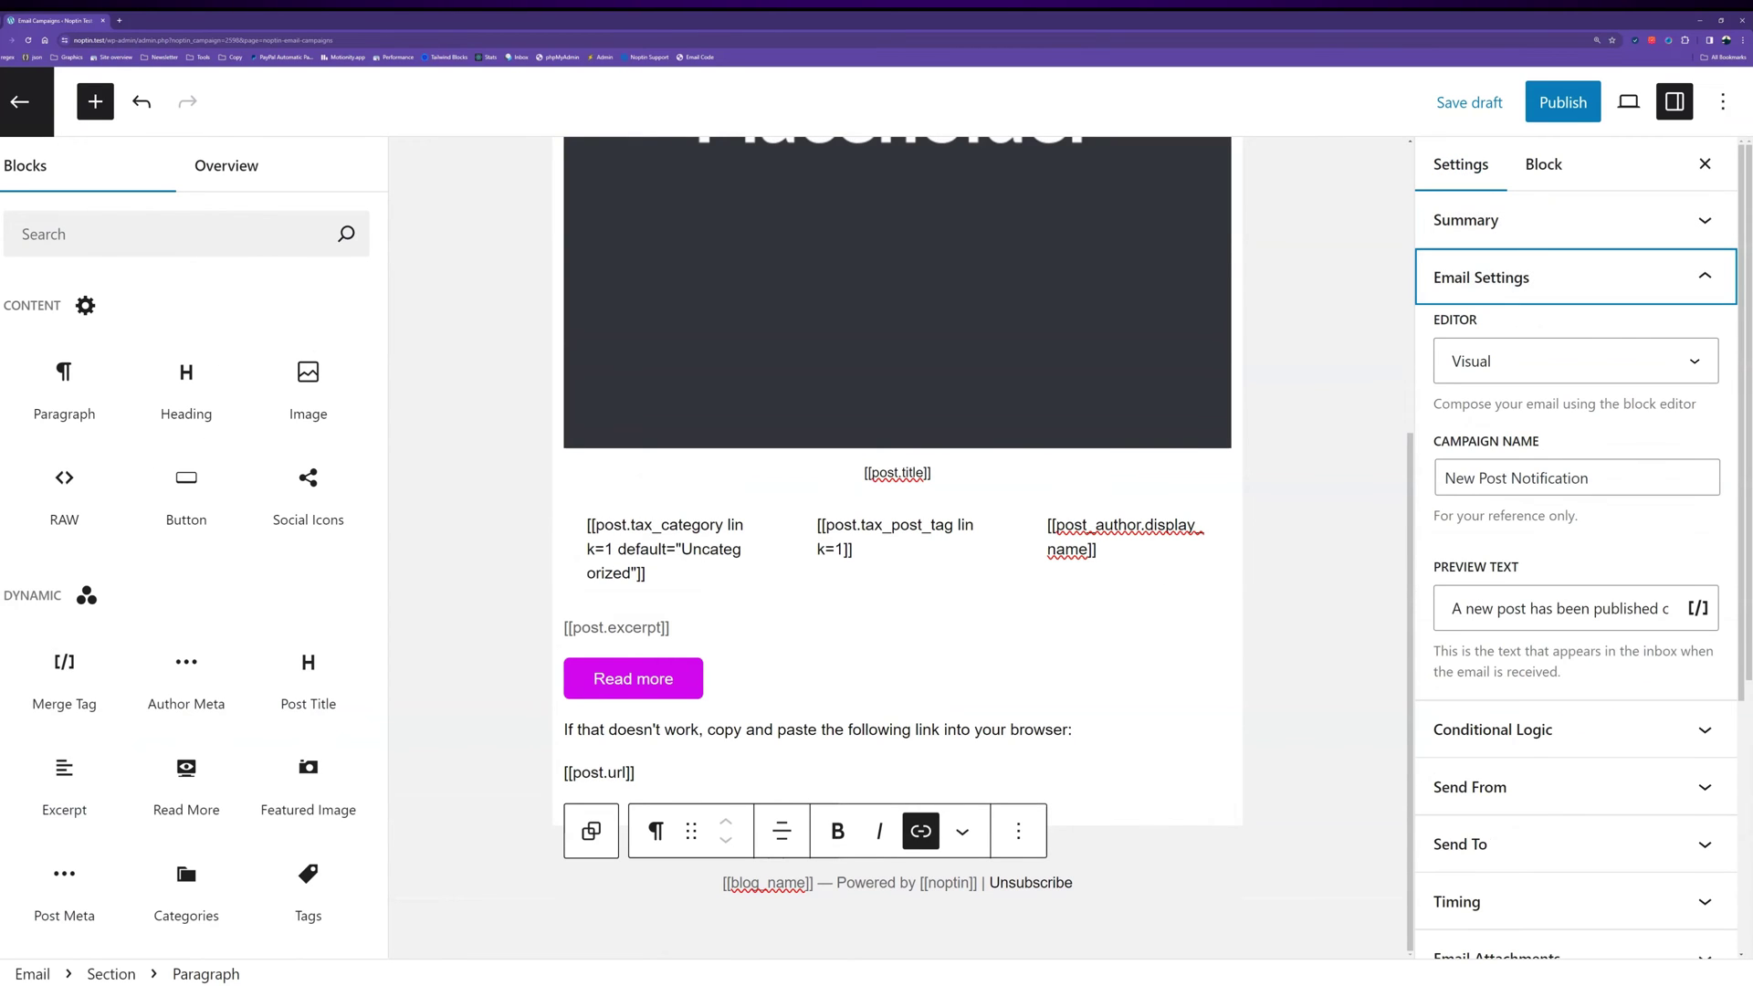
drag(1498, 608, 1680, 609)
click(1481, 276)
click(1494, 333)
click(1456, 439)
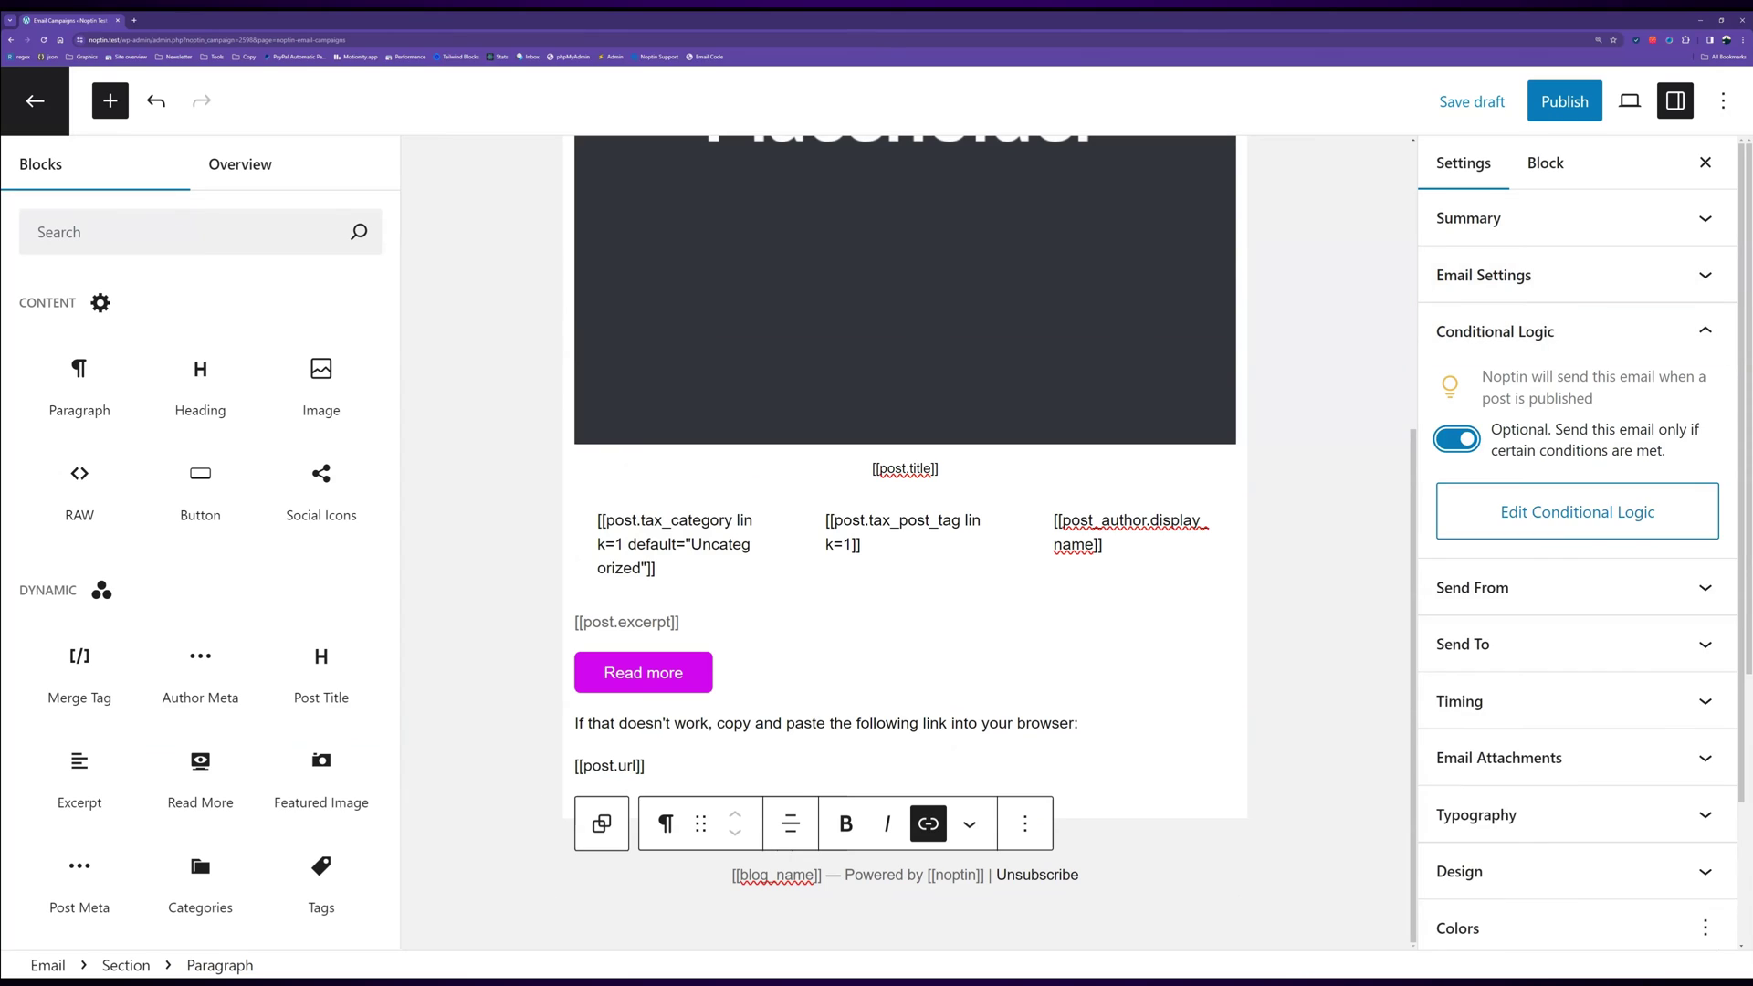
click(1577, 511)
Step: Add a Categories rule with value Clothing, trying several operators and adding Shoes
click(551, 577)
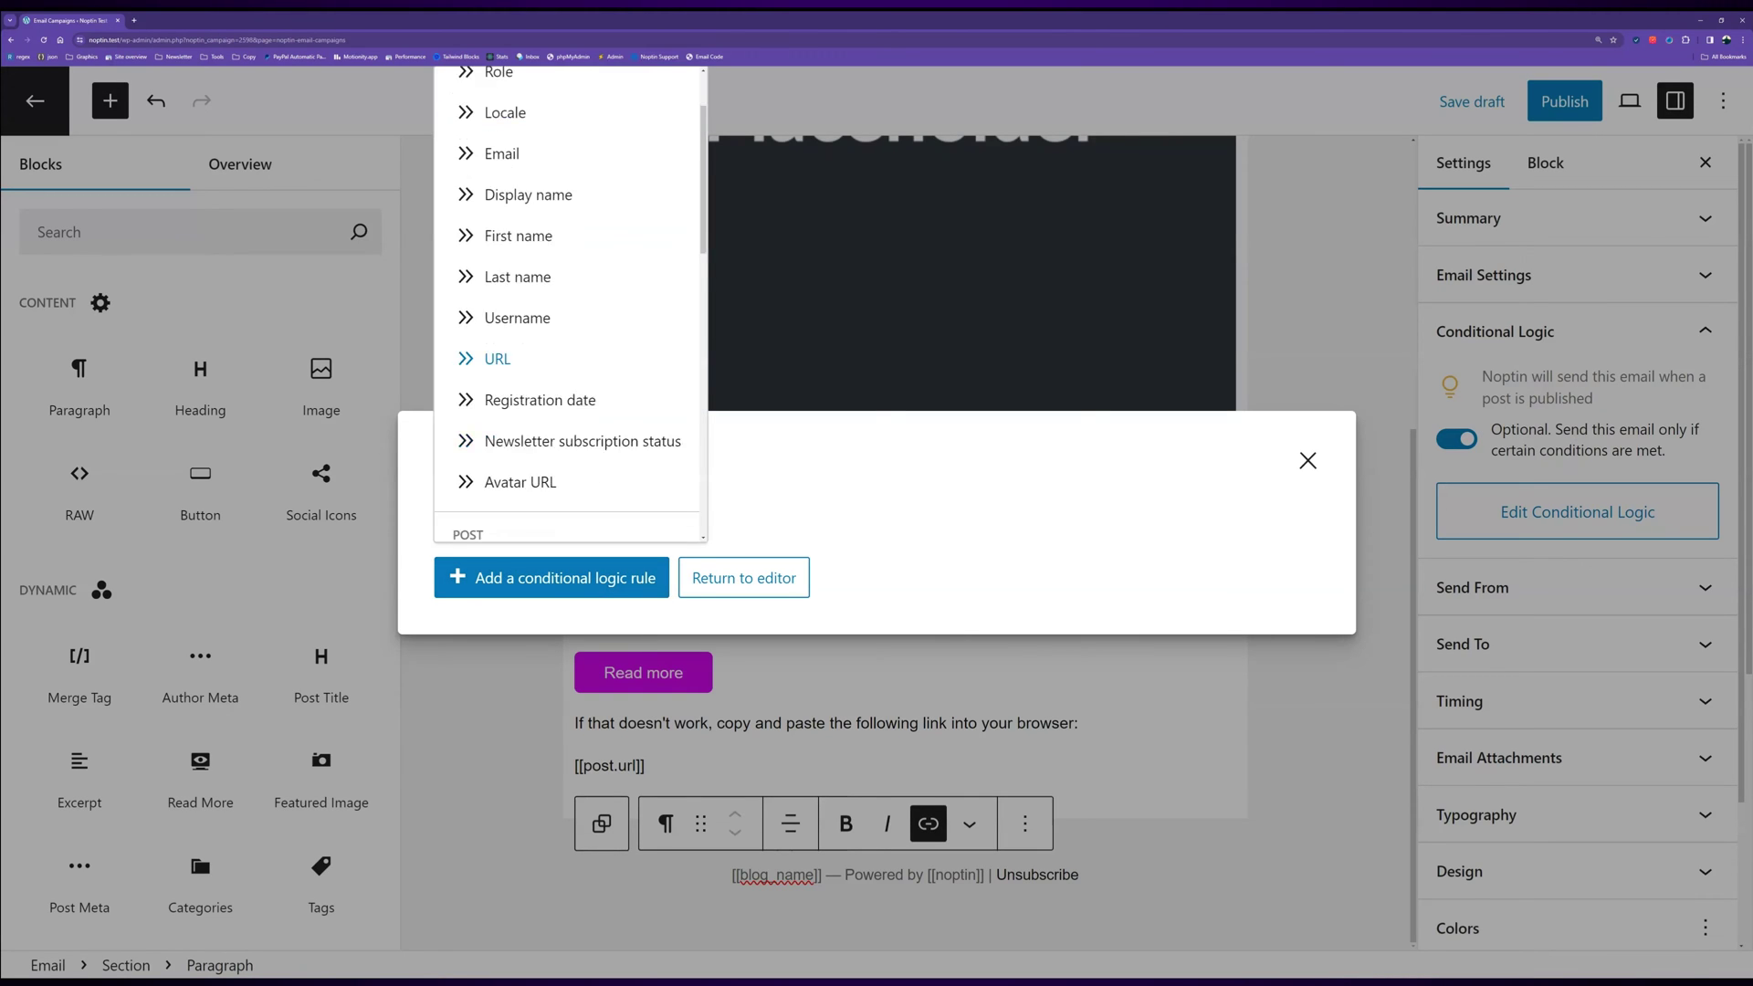
scroll(548, 431, down, 8)
scroll(548, 431, down, 1)
click(567, 415)
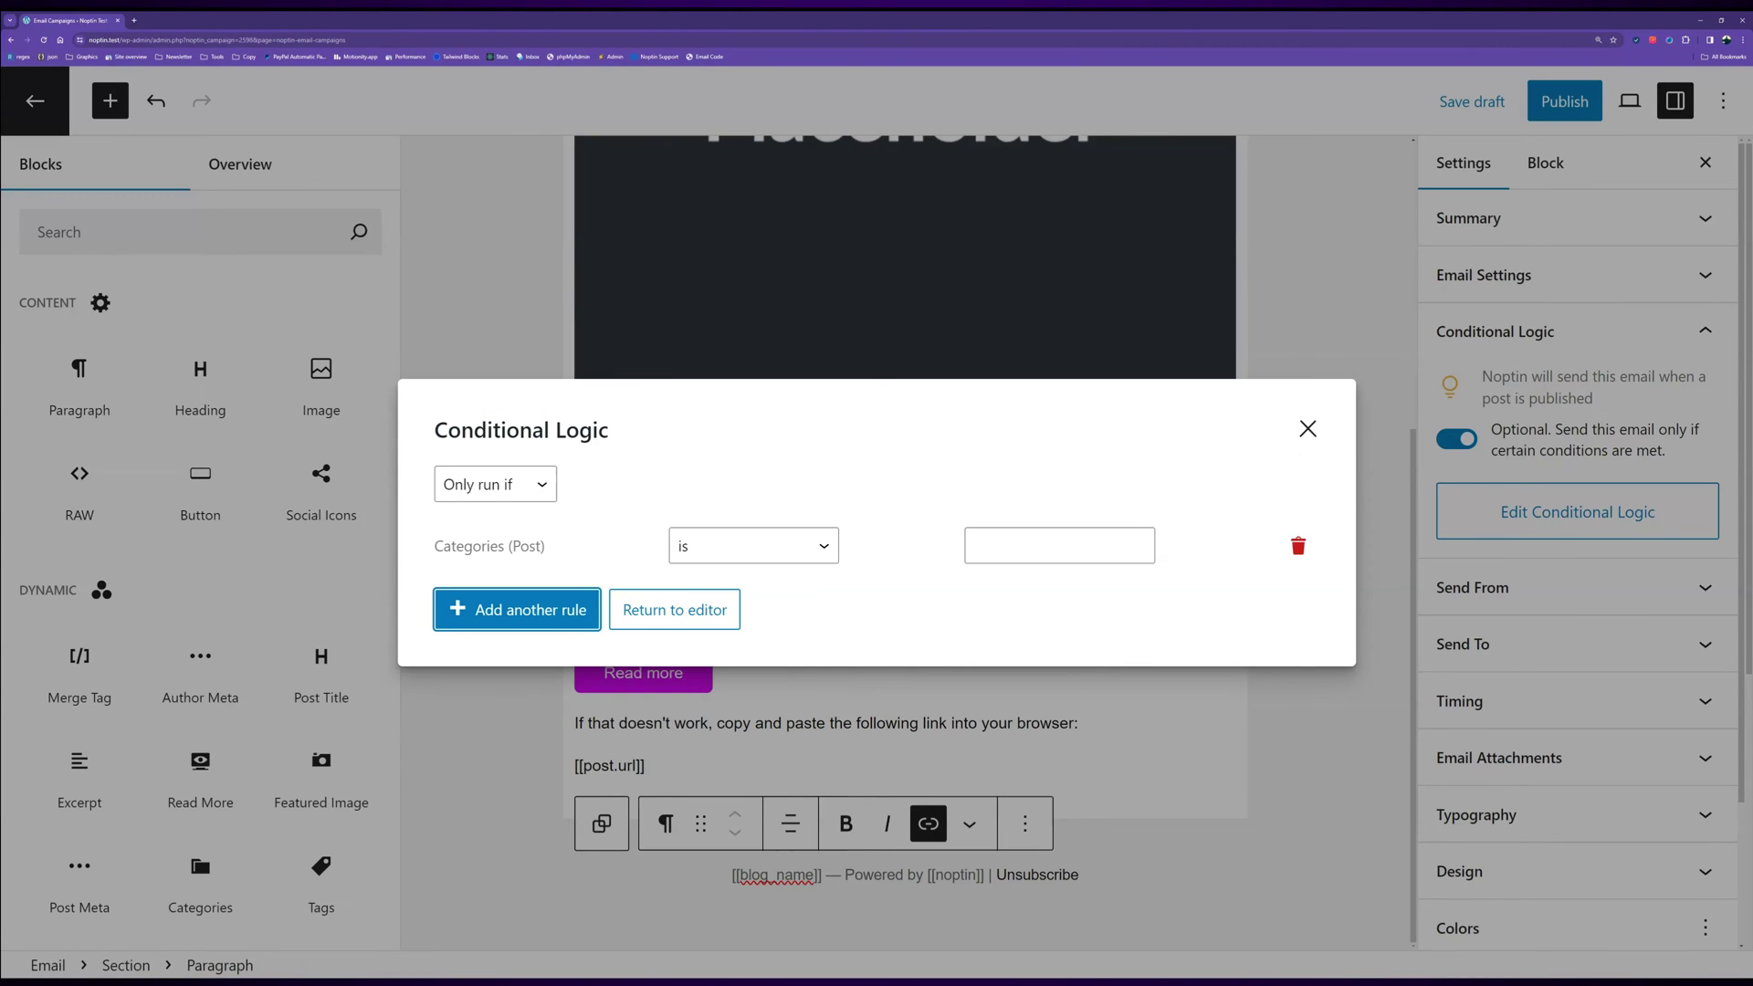
click(753, 545)
click(754, 585)
click(1059, 545)
text(Clothing)
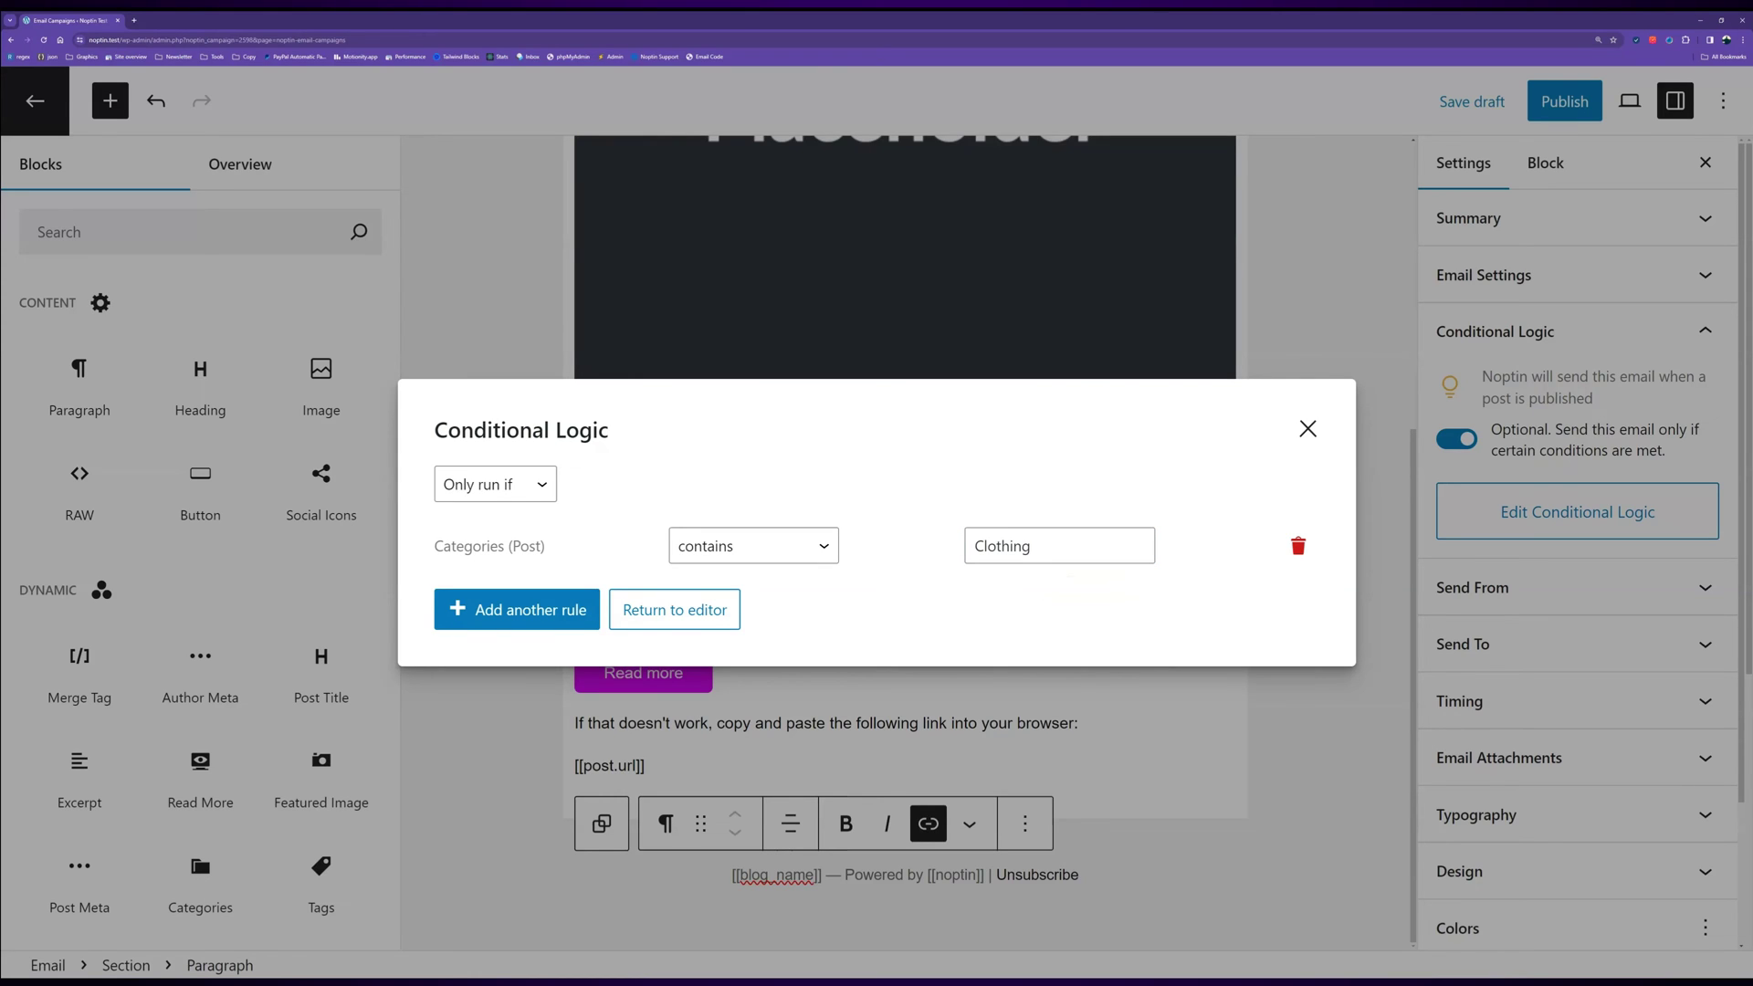
click(753, 545)
click(753, 604)
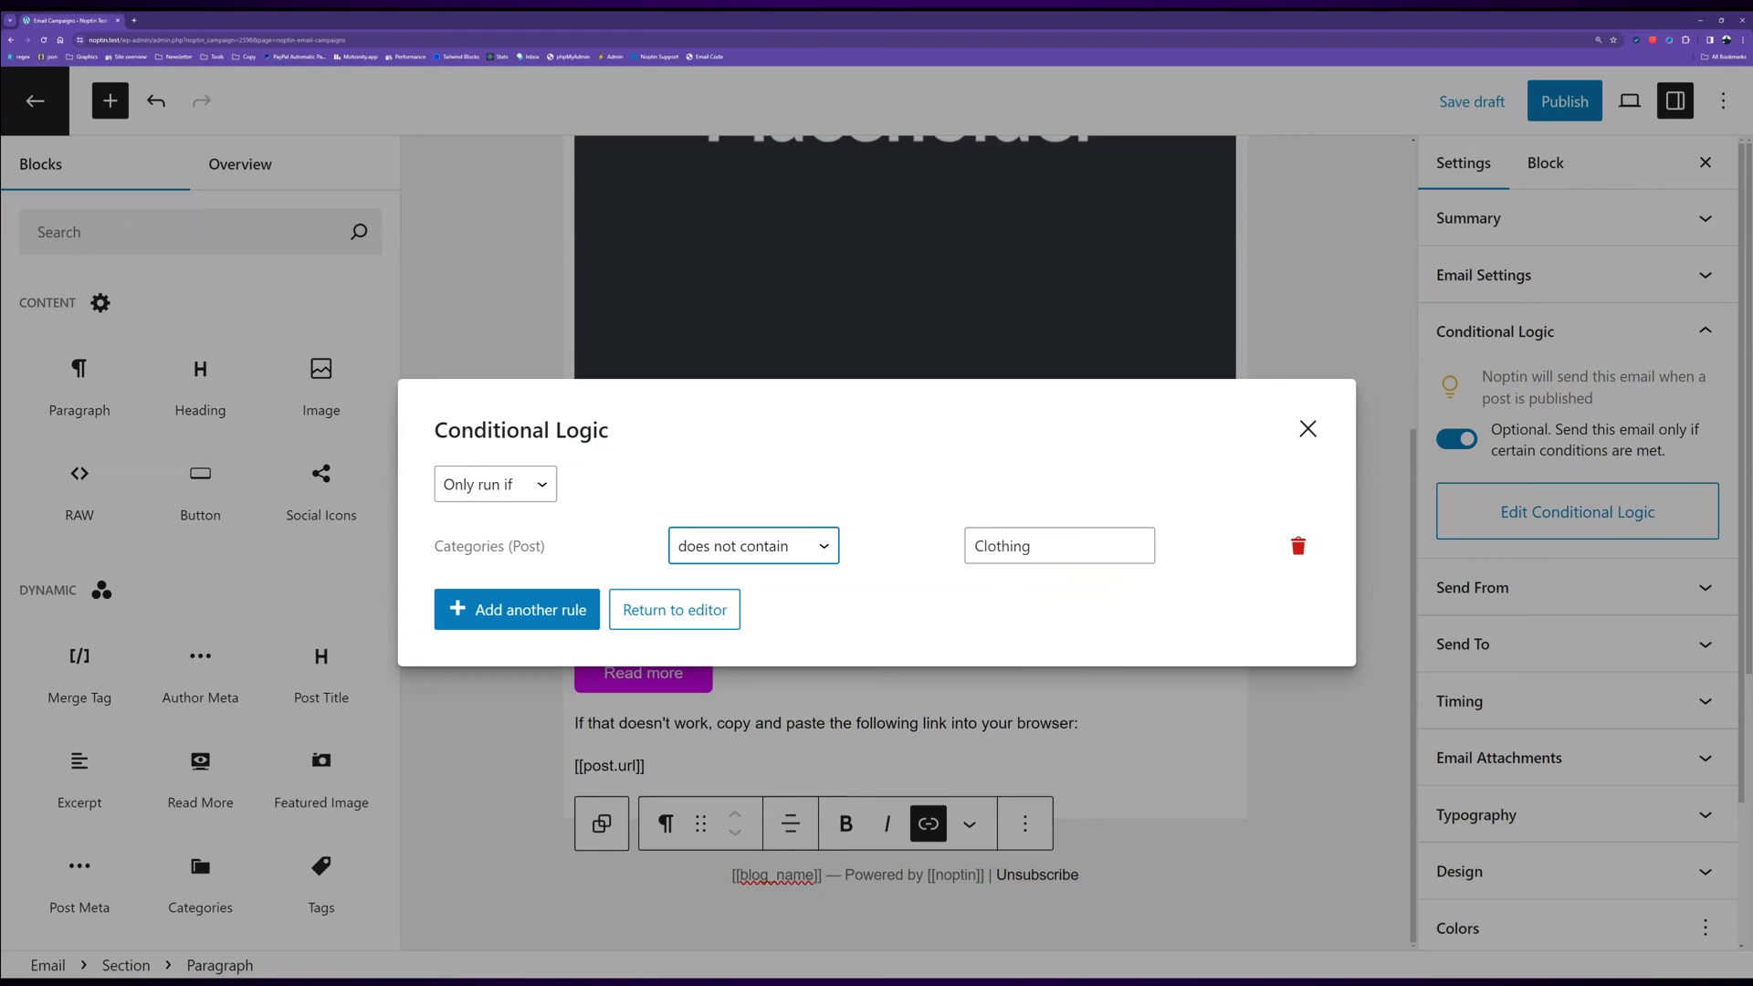
key(Up)
key(Up)
key(Up)
click(1059, 545)
text(,)
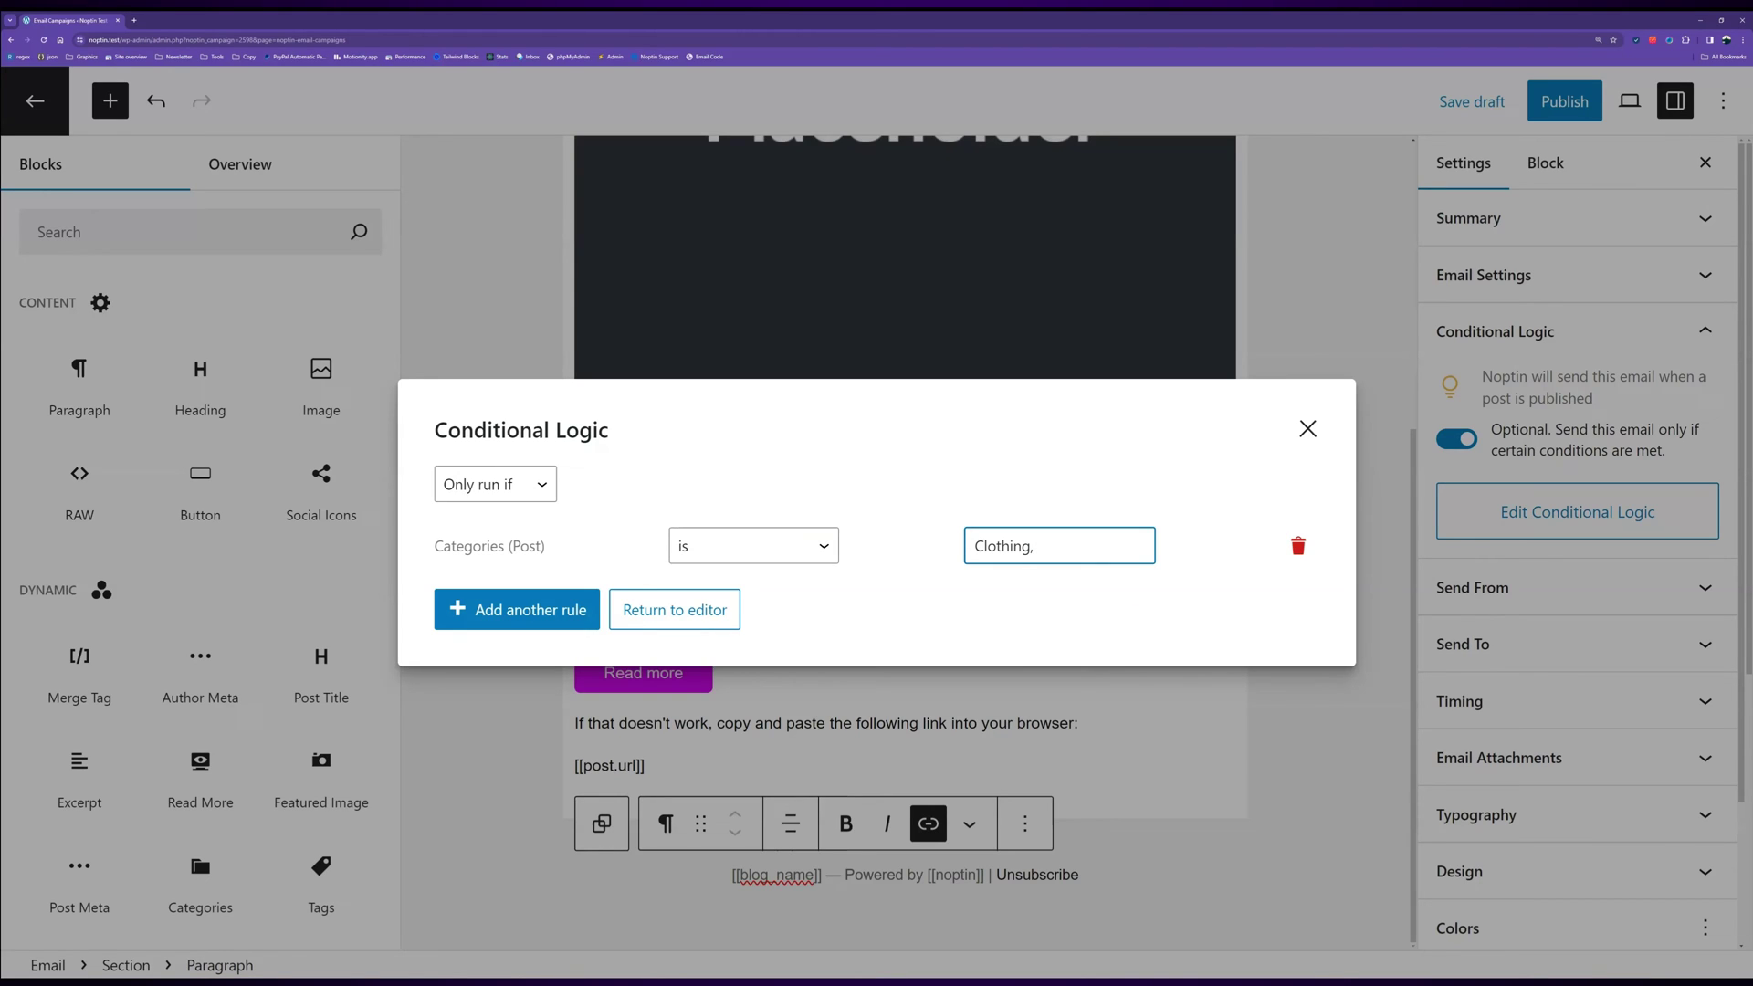
text( Shoes)
Step: Set the rule to Categories 'is not' Clothing and start a second Categories rule
click(754, 545)
key(Down)
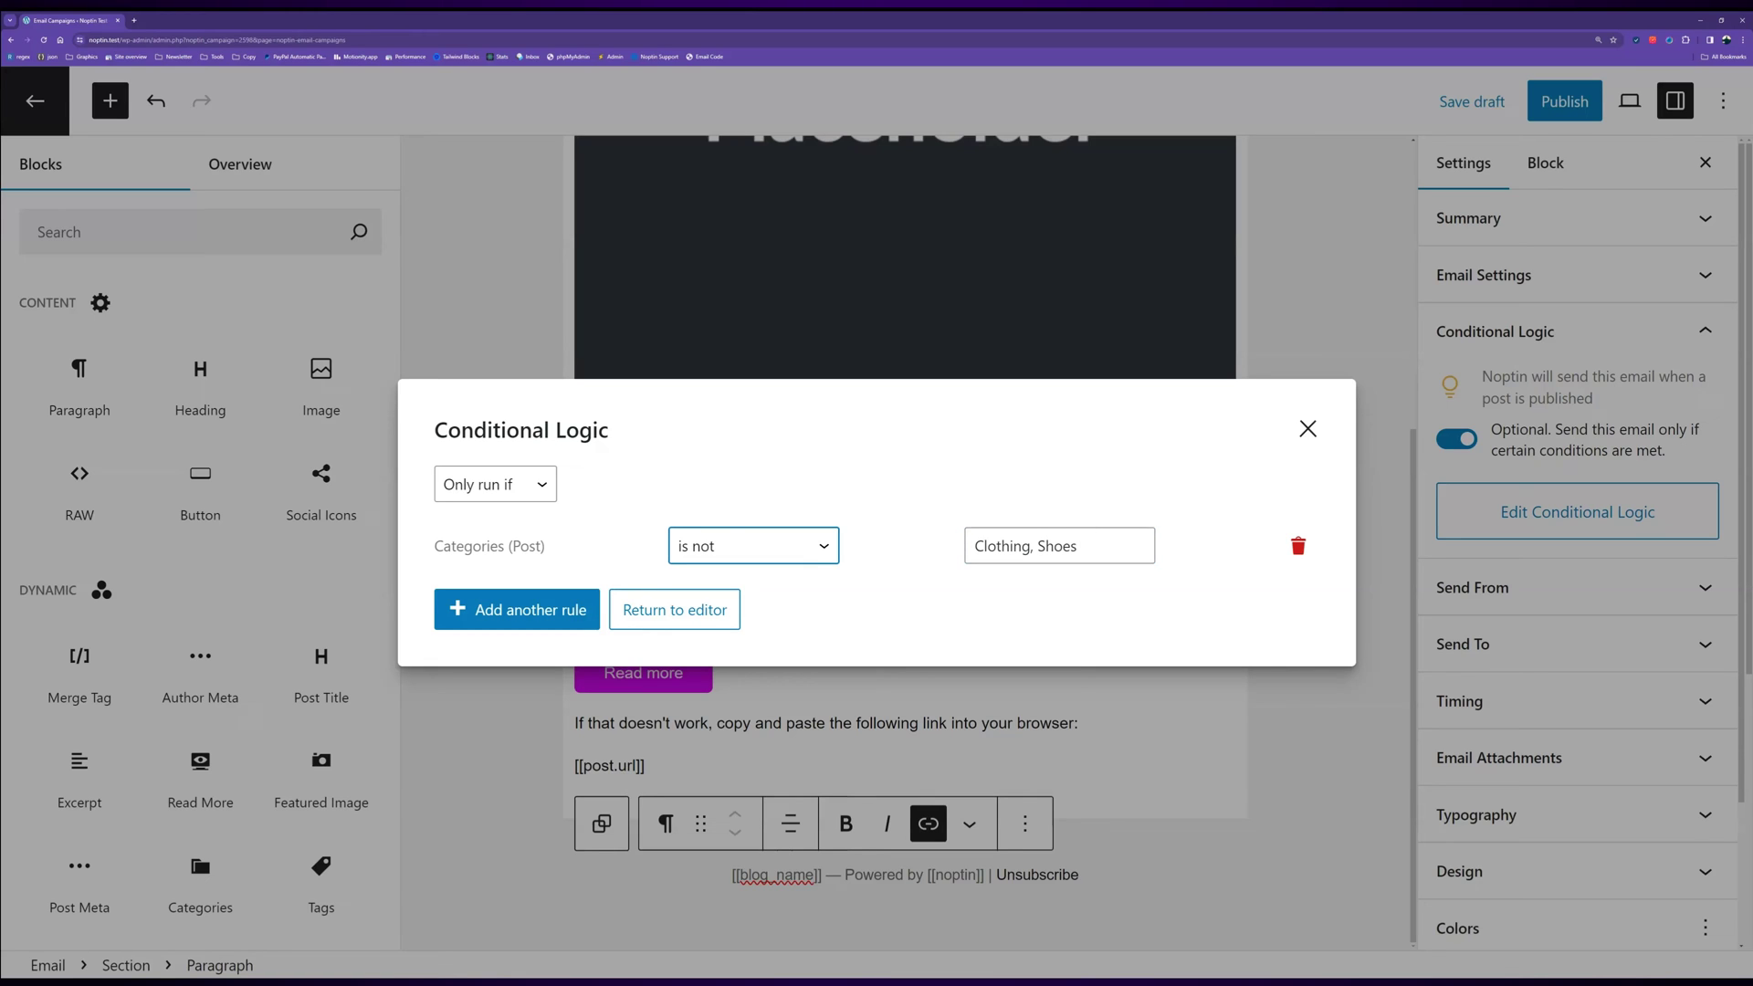
key(Tab)
key(BackSpace)
key(BackSpace)
key(BackSpace)
key(BackSpace)
key(BackSpace)
key(BackSpace)
key(BackSpace)
key(Tab)
key(Return)
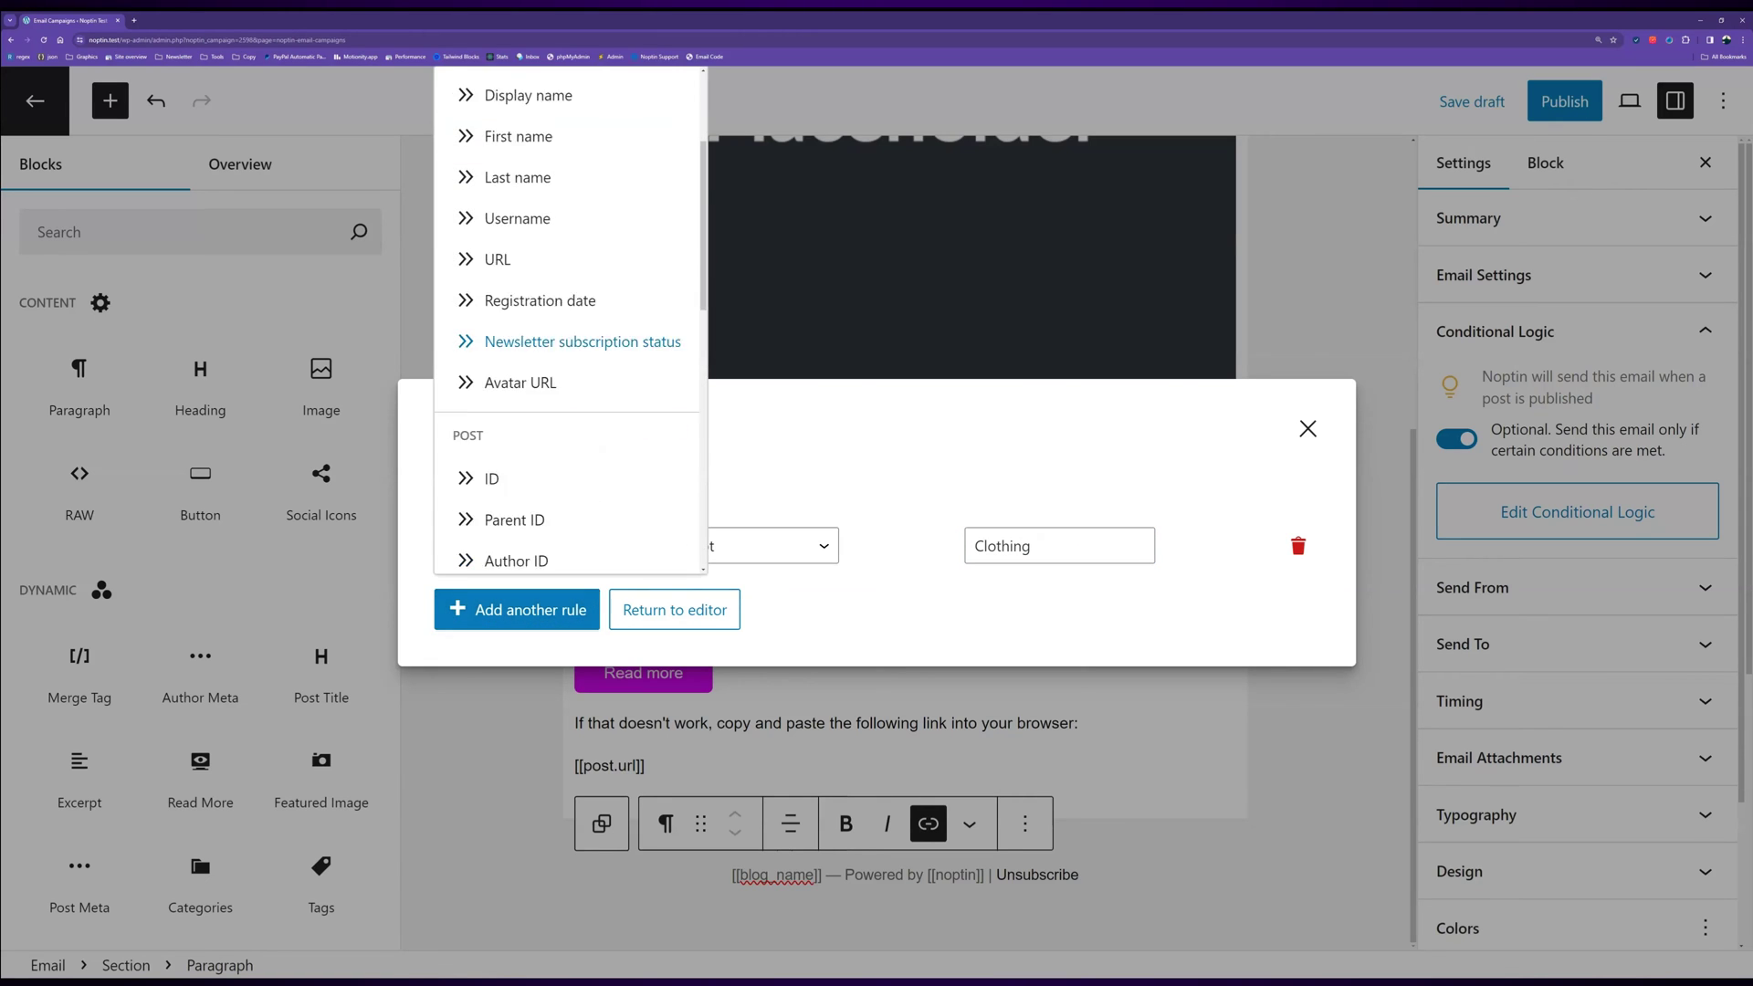
key(Down)
key(Down)
key(Down)
key(Down)
key(Down)
key(Down)
key(Down)
key(Down)
key(Down)
key(Down)
key(Down)
key(Down)
key(Down)
key(Down)
key(Down)
key(Down)
Step: Set both Categories rules to 'contains', with Clothing and Shoes as values
key(Return)
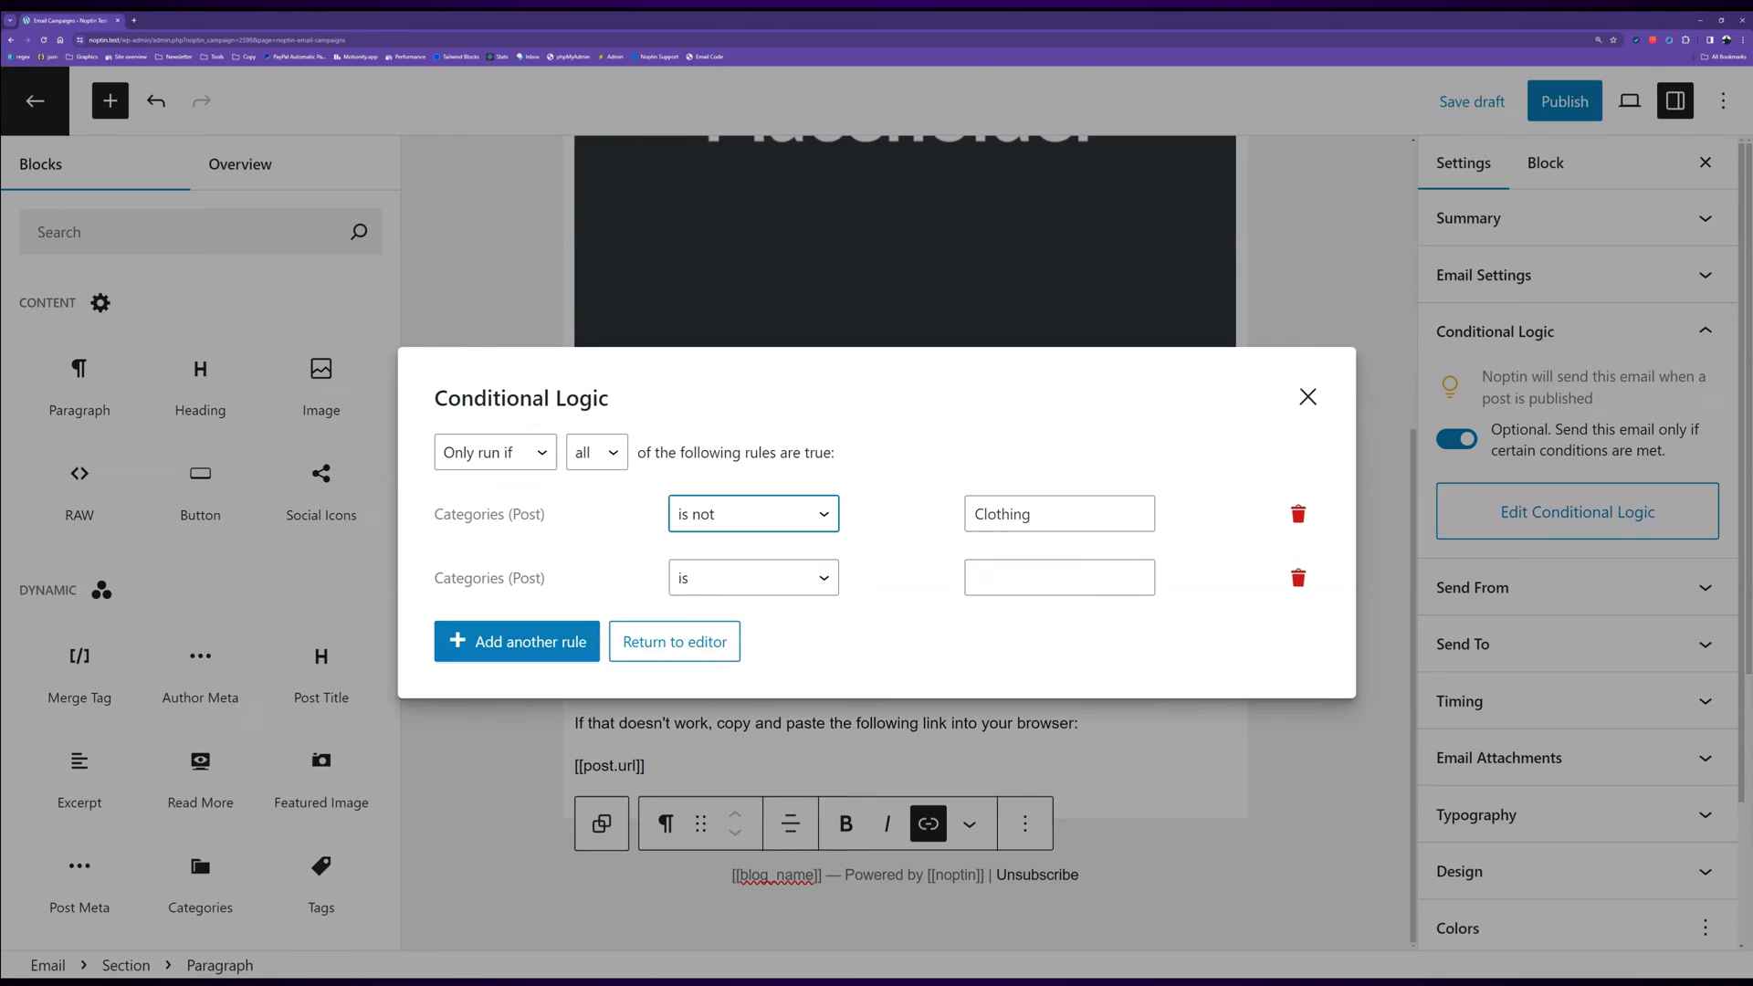
key(Down)
key(Tab)
key(Tab)
key(Tab)
key(Down)
key(Down)
key(Tab)
text(Shoes)
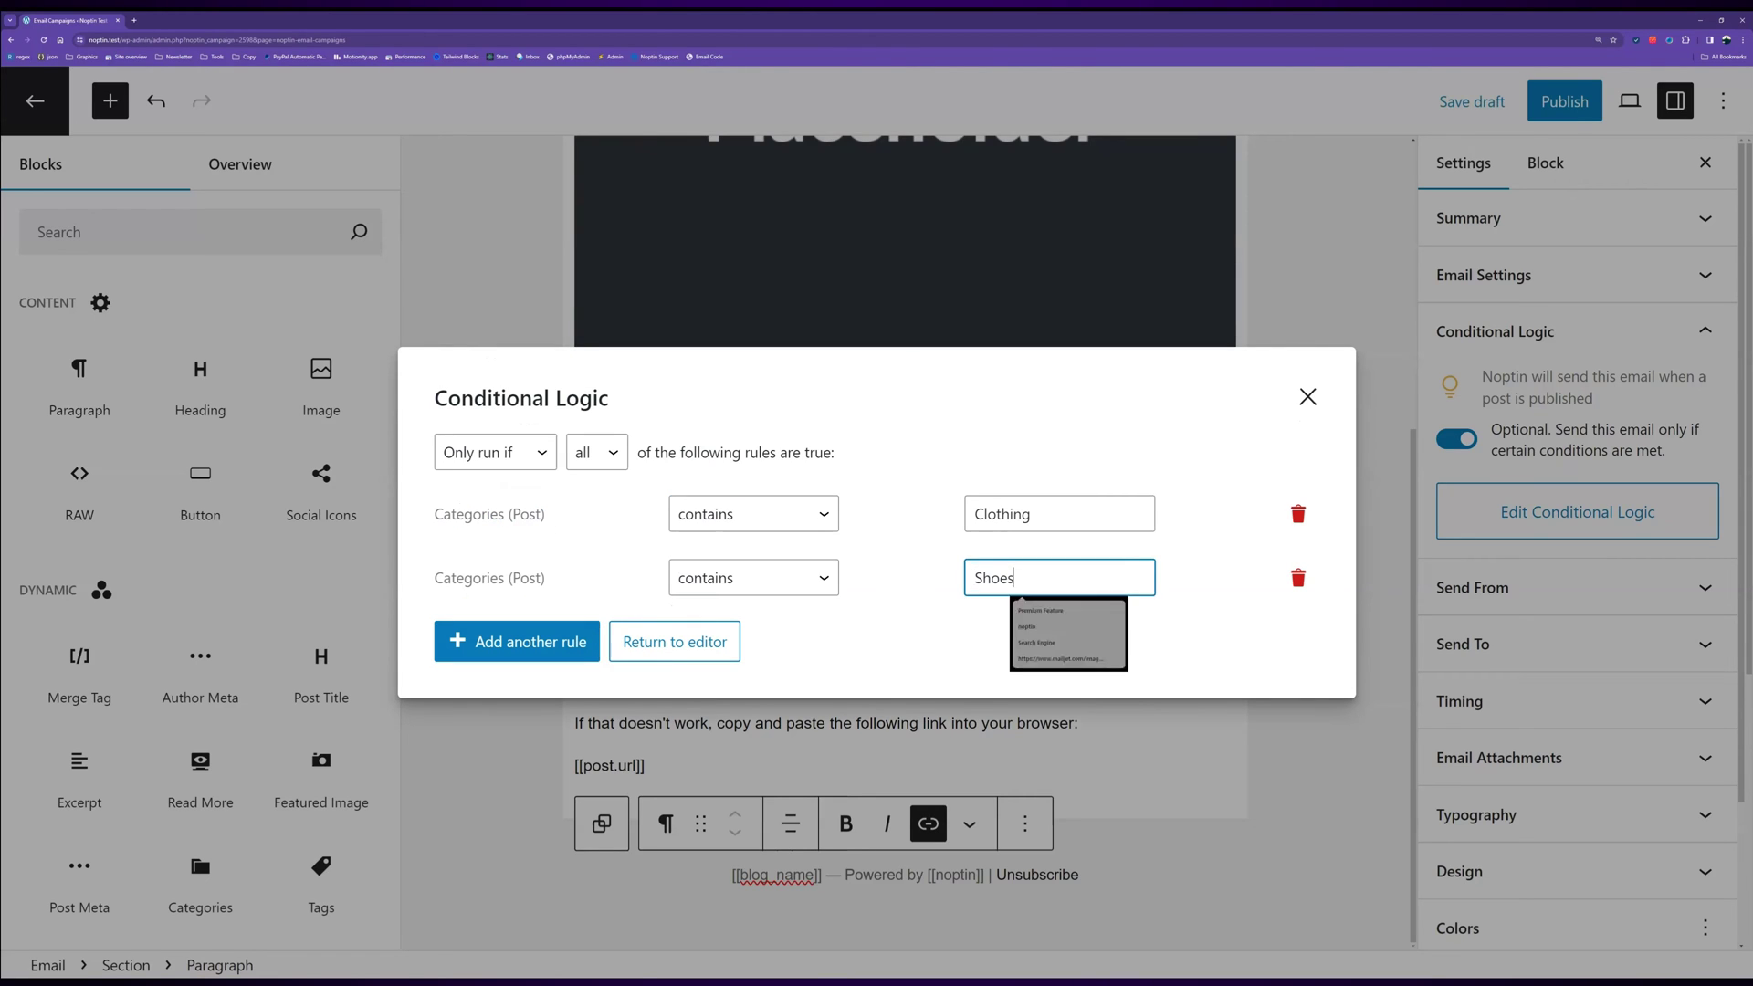
key(Tab)
Step: Change the rule matching mode and add a Username (Author) rule
click(597, 452)
key(Down)
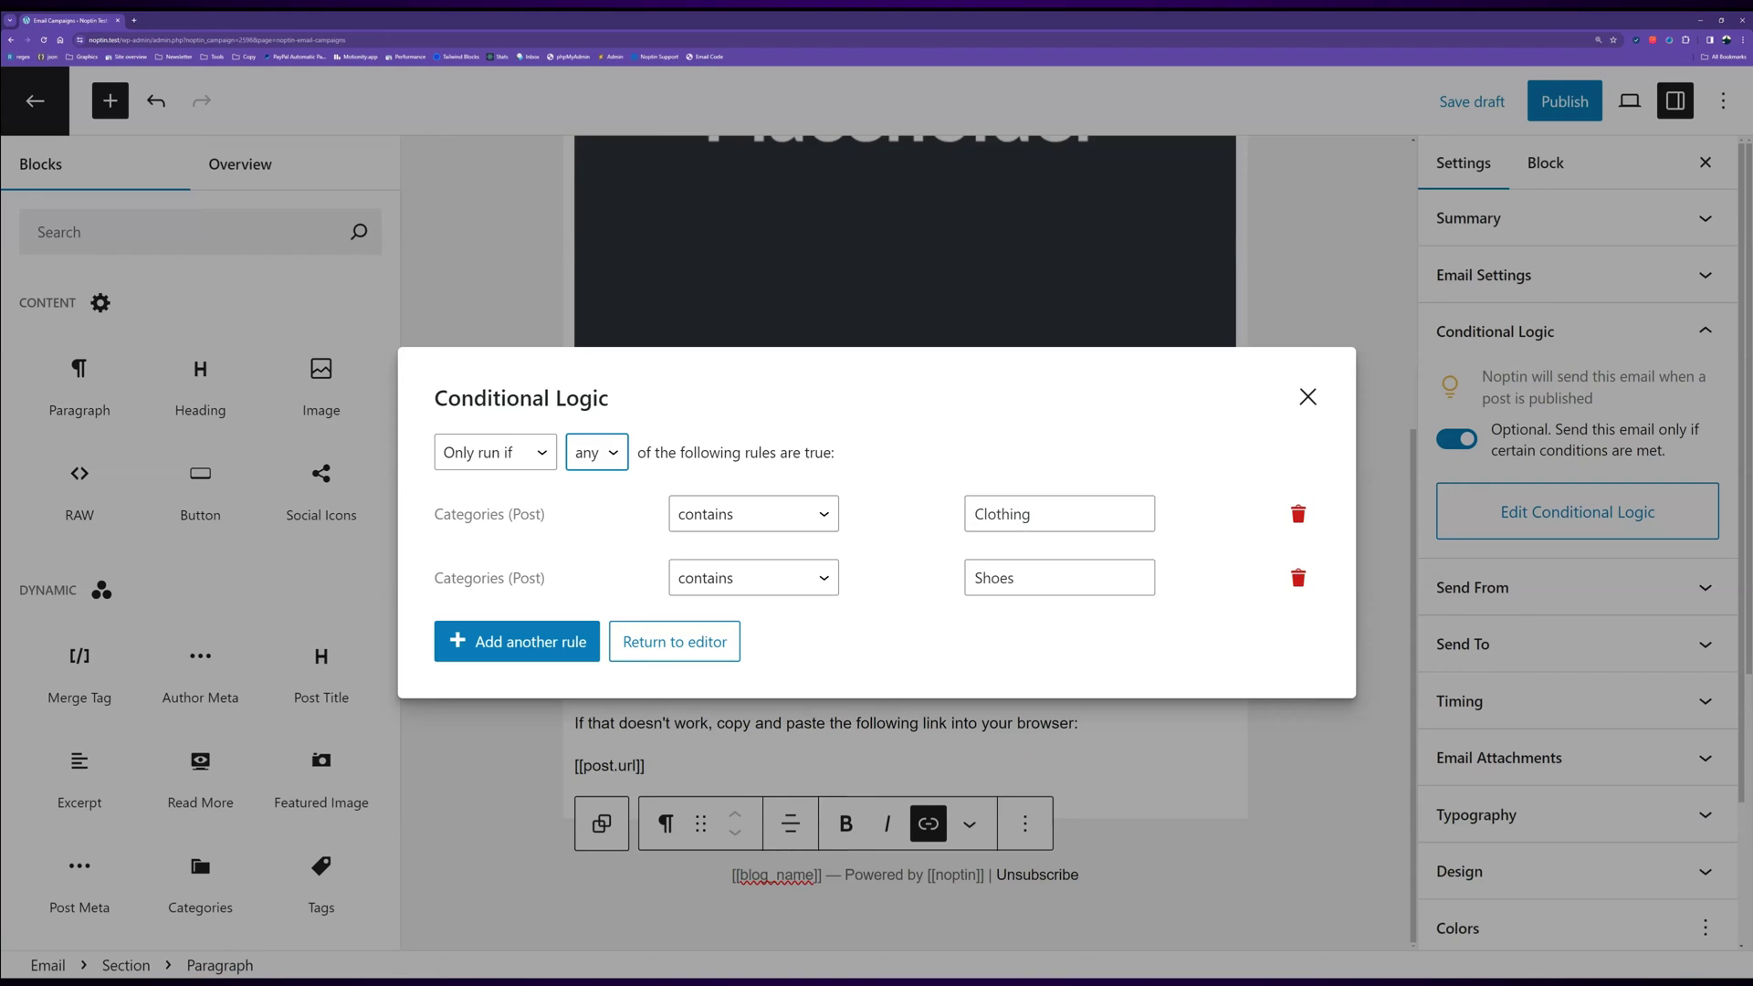
click(517, 641)
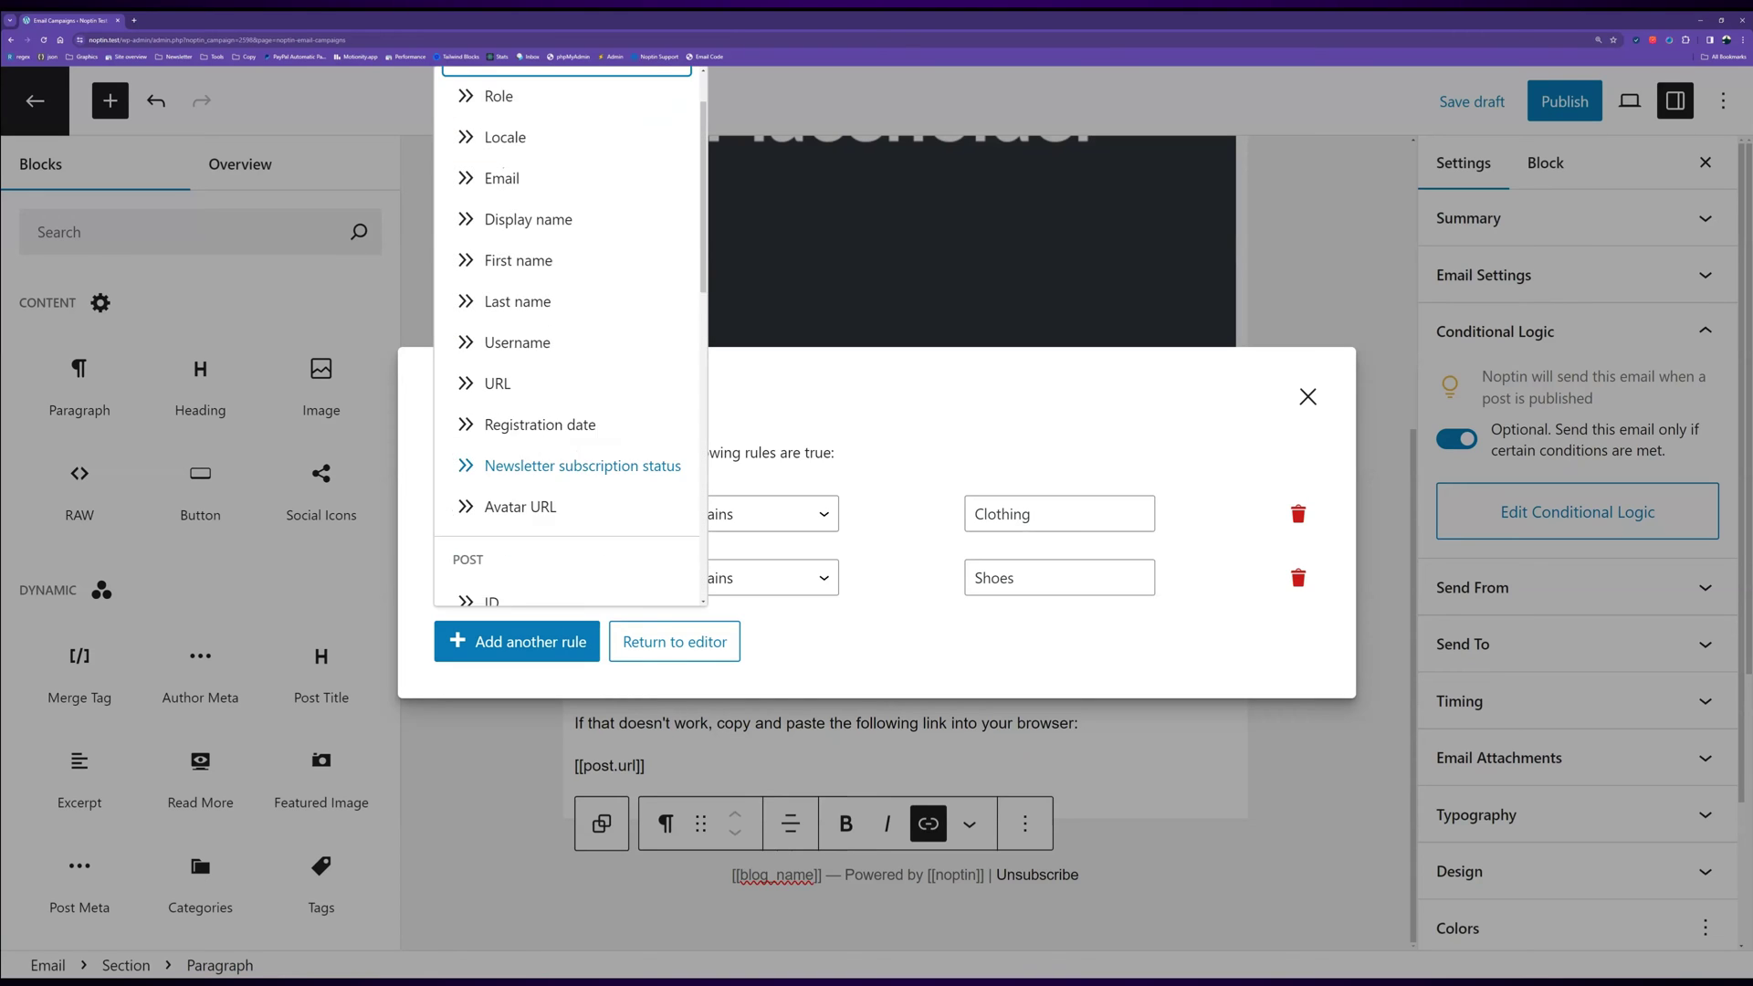
key(Down)
key(Down)
key(Down)
key(Down)
key(Down)
key(Down)
key(Down)
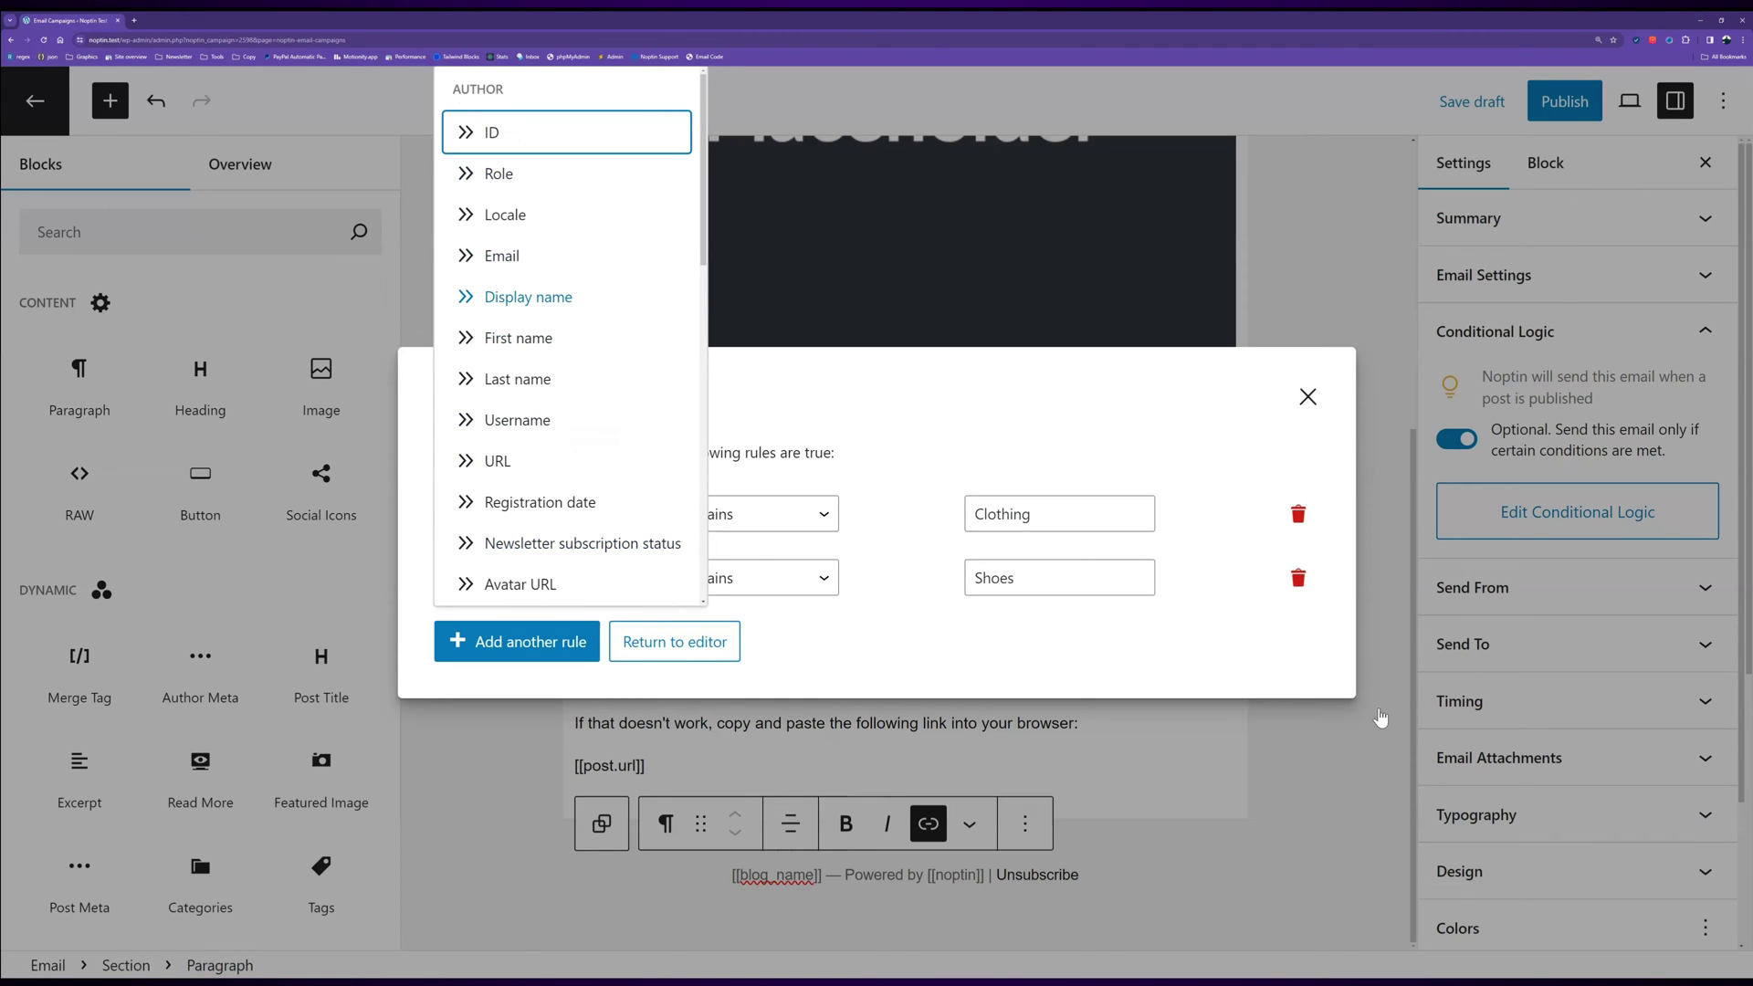
key(Return)
Step: Enter the author's username and add a Registration date 'is before' 2022-10-10 rule
click(1064, 609)
text(admin)
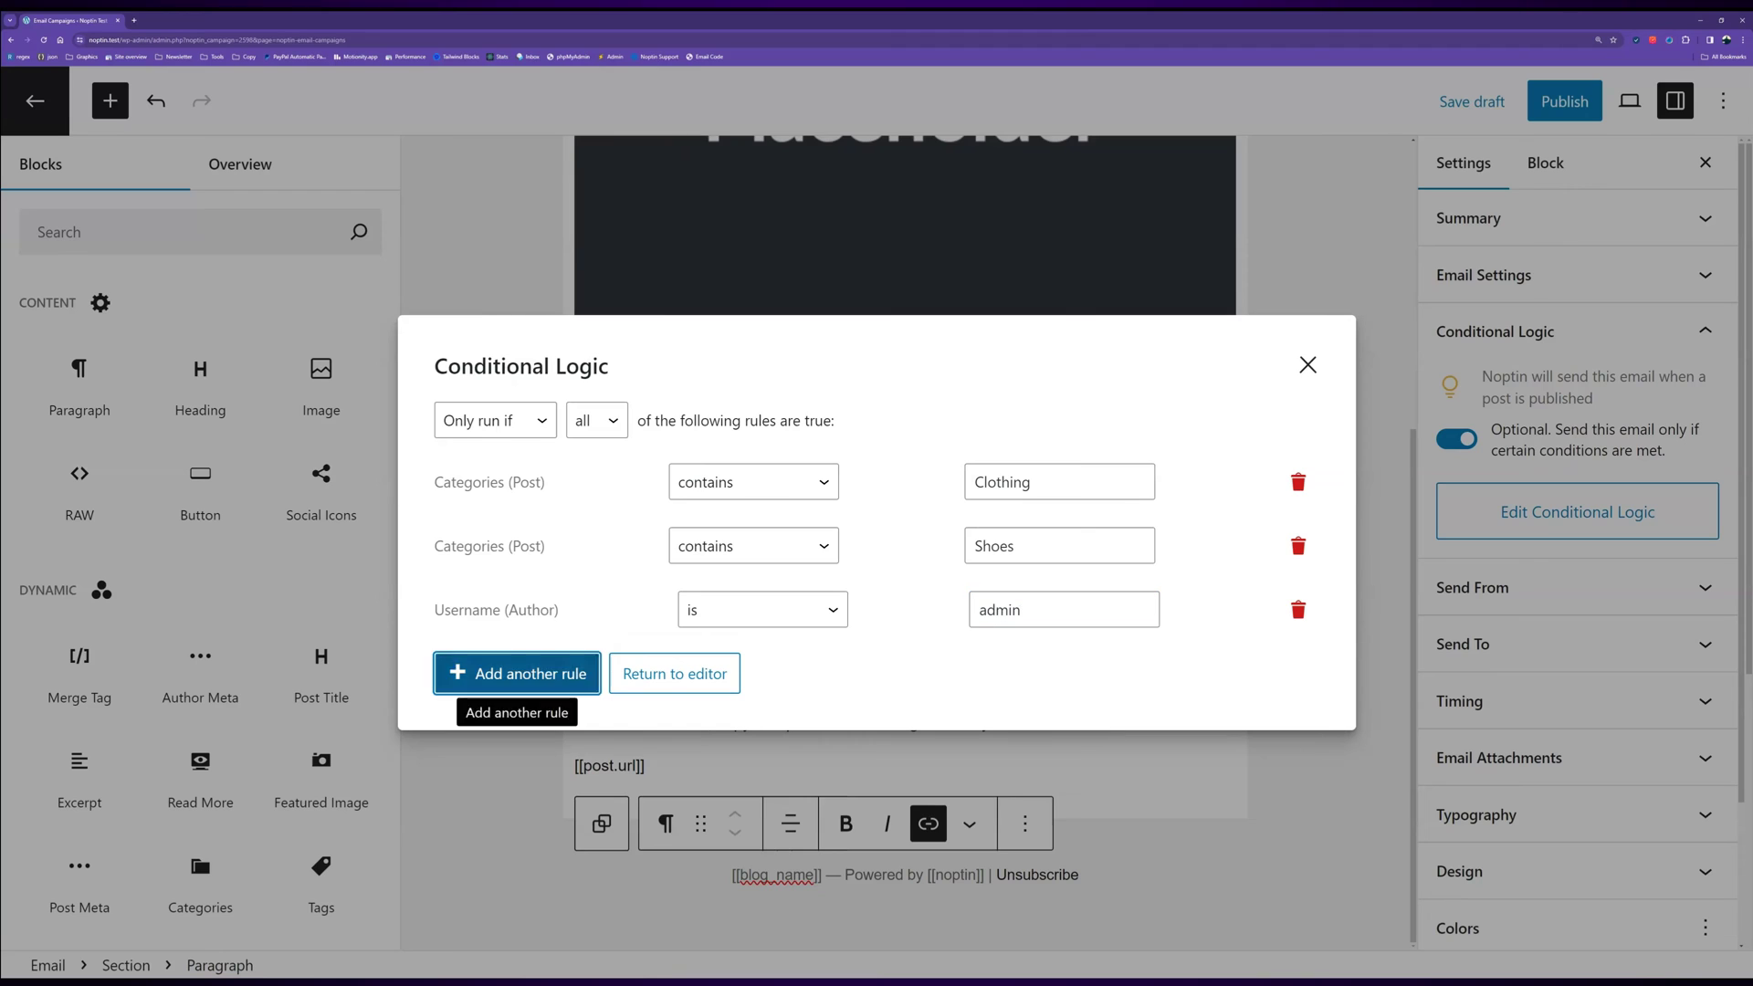
click(517, 673)
click(539, 502)
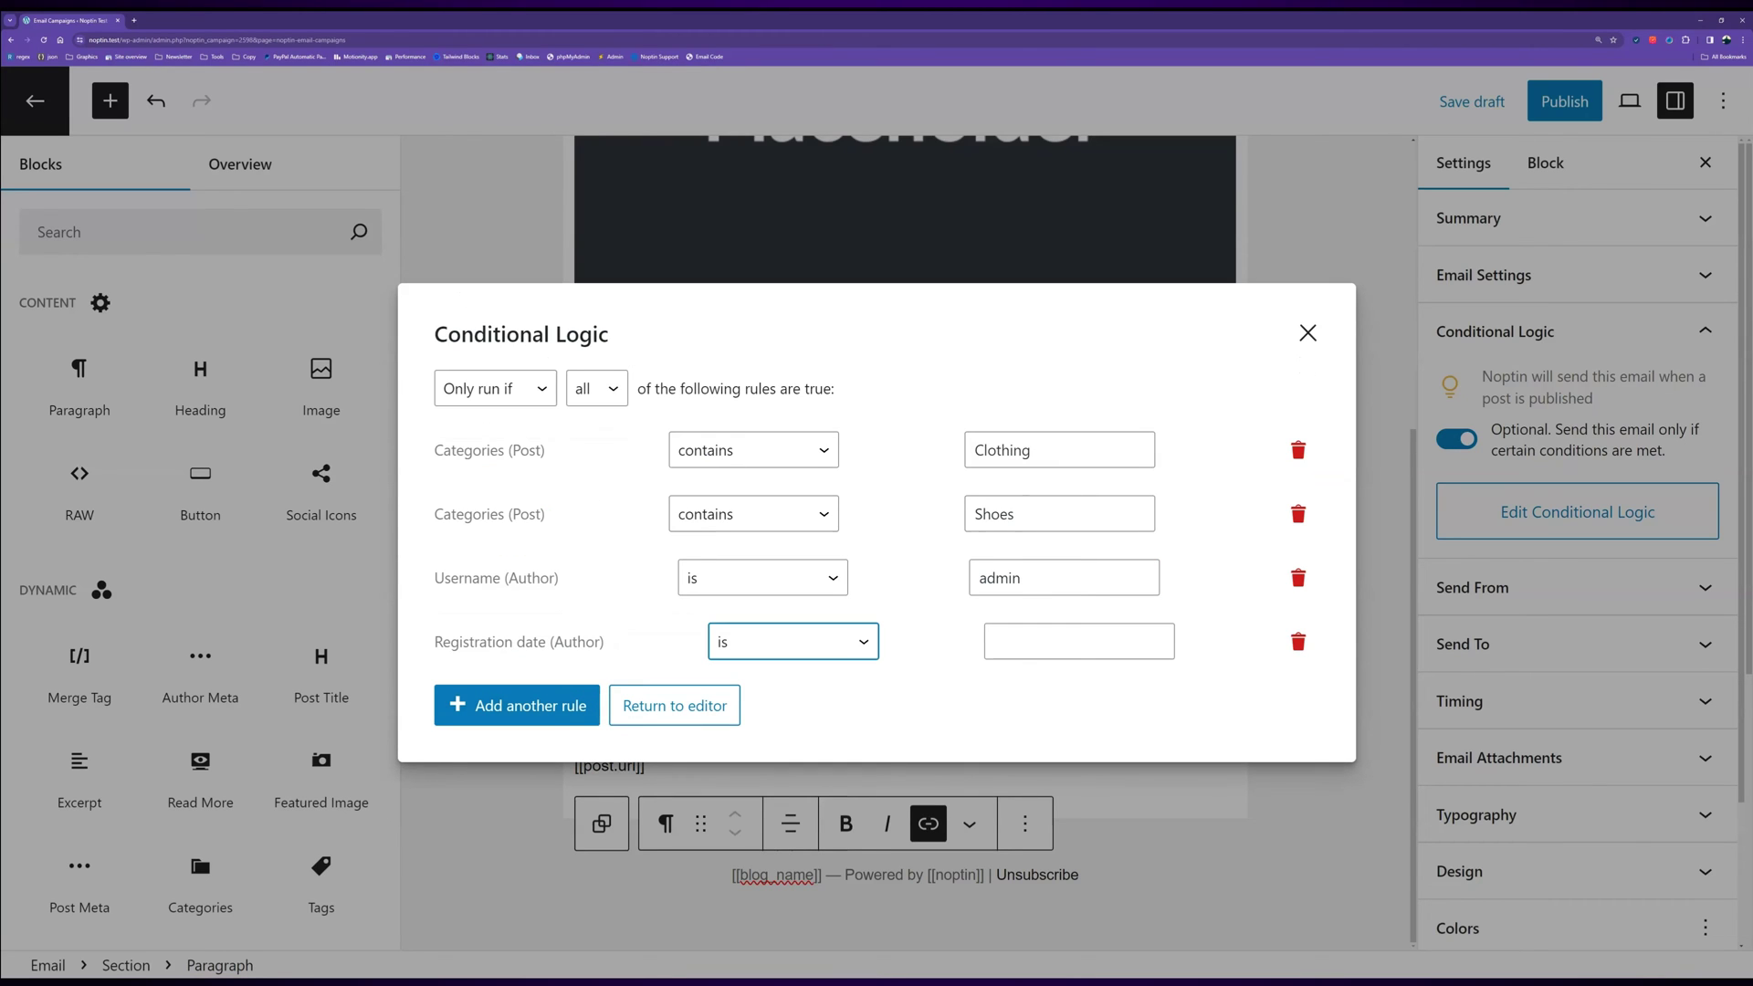
key(Down)
key(Tab)
text(2022-10-10)
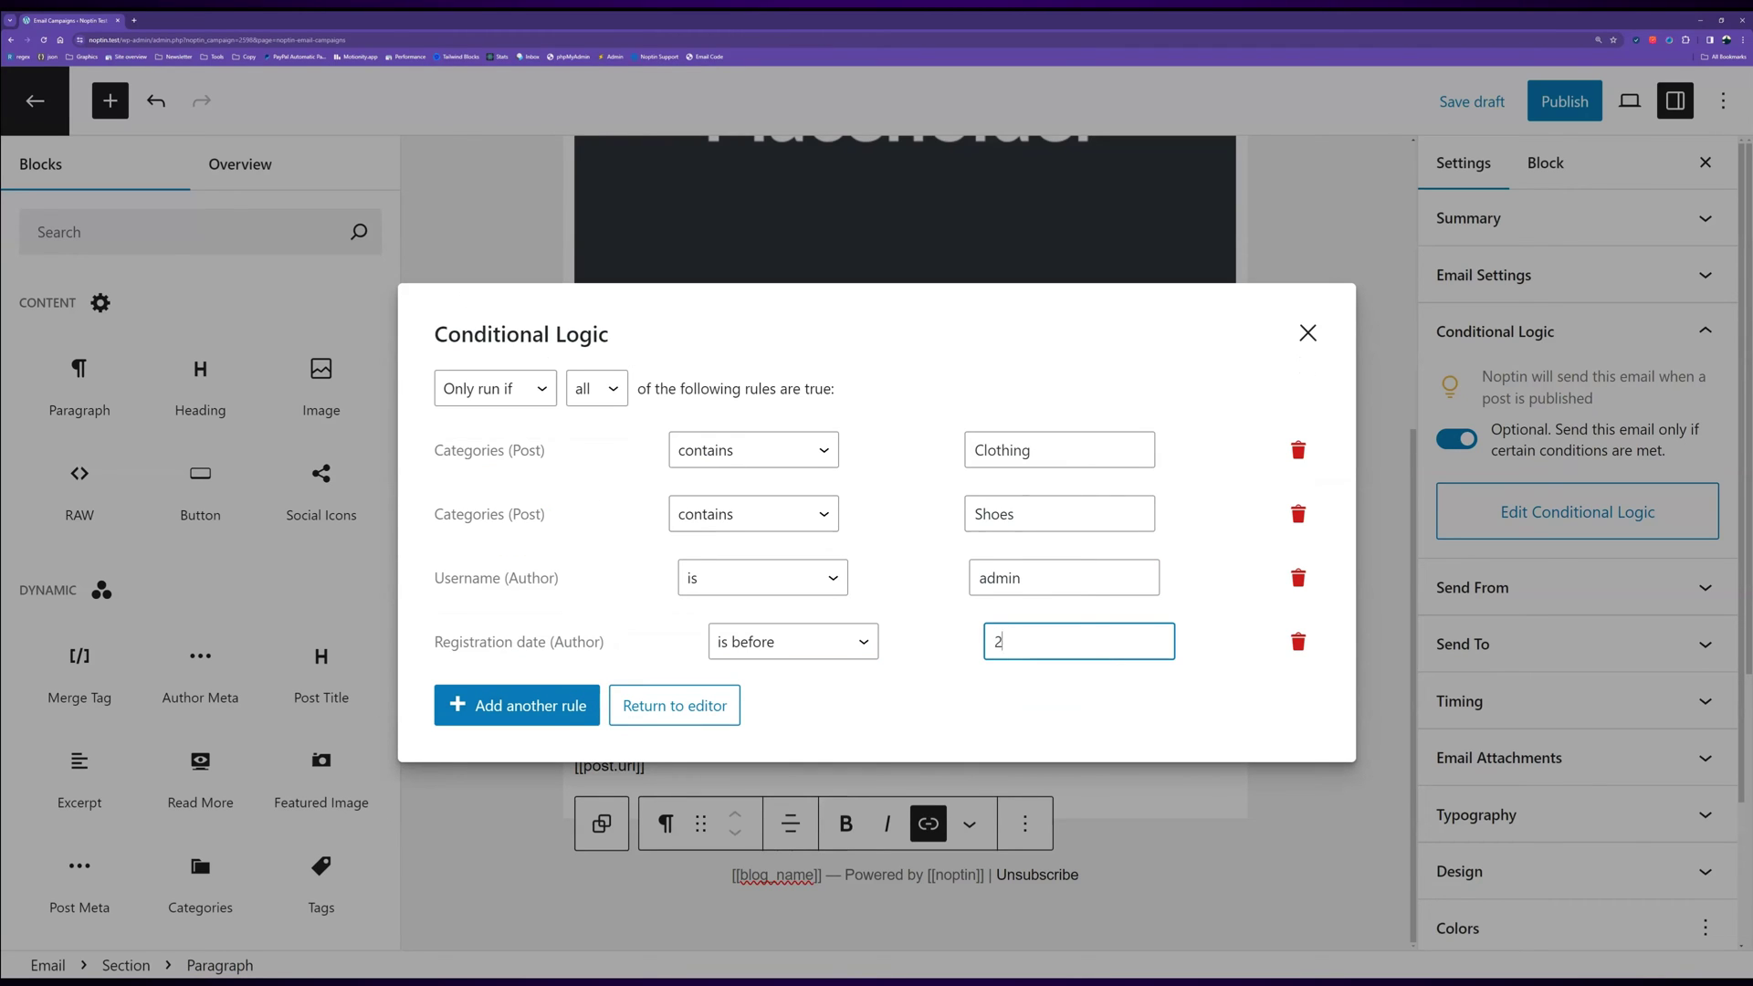
Step: Add a weekday-is-Sunday rule, set matching to any, and return to the editor
click(517, 705)
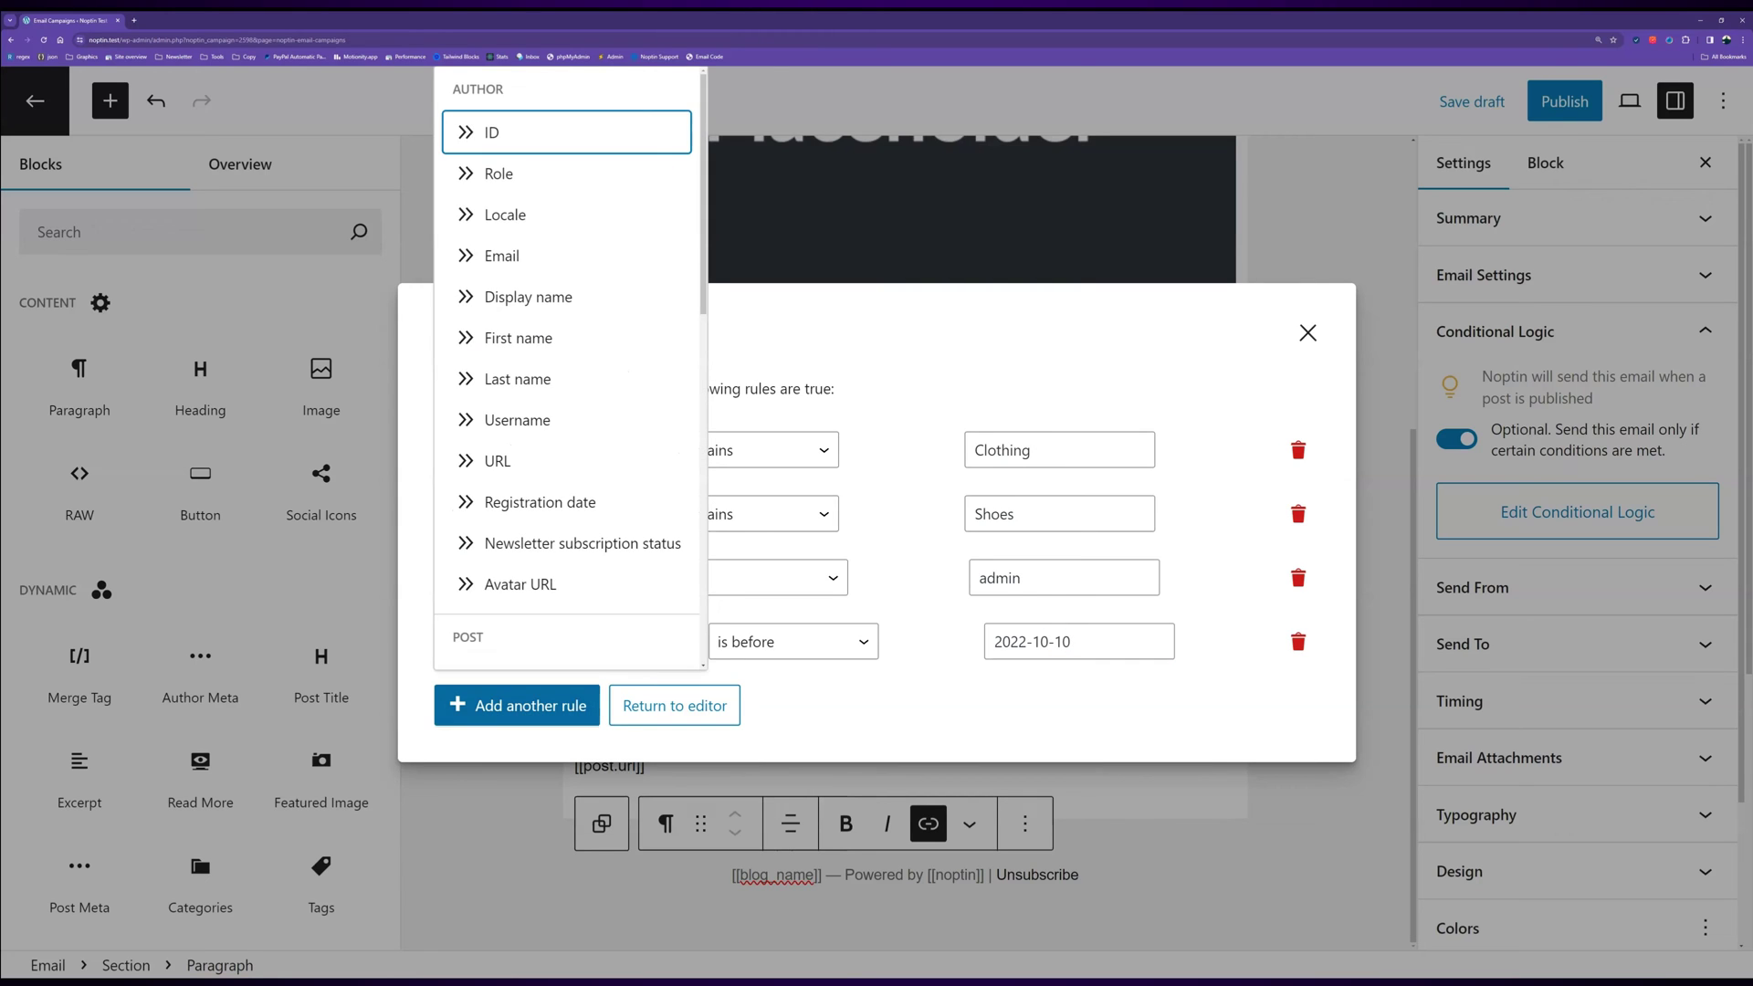
scroll(548, 512, down, 10)
key(Down)
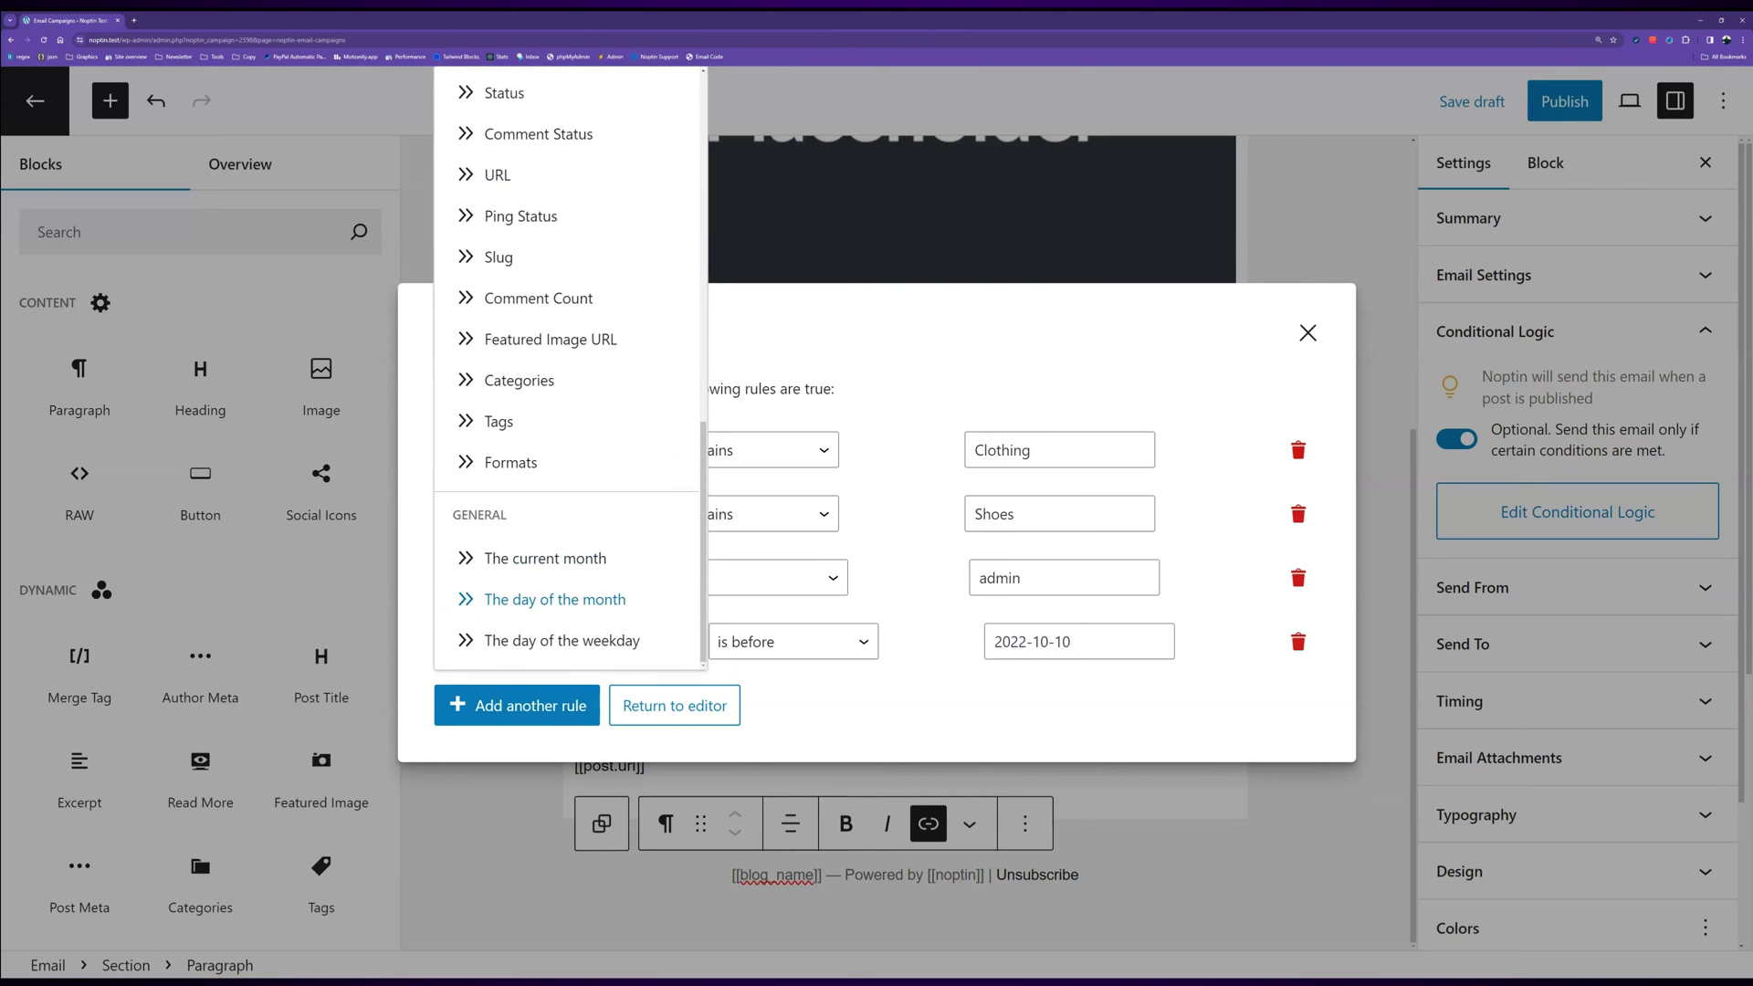
key(Down)
key(Return)
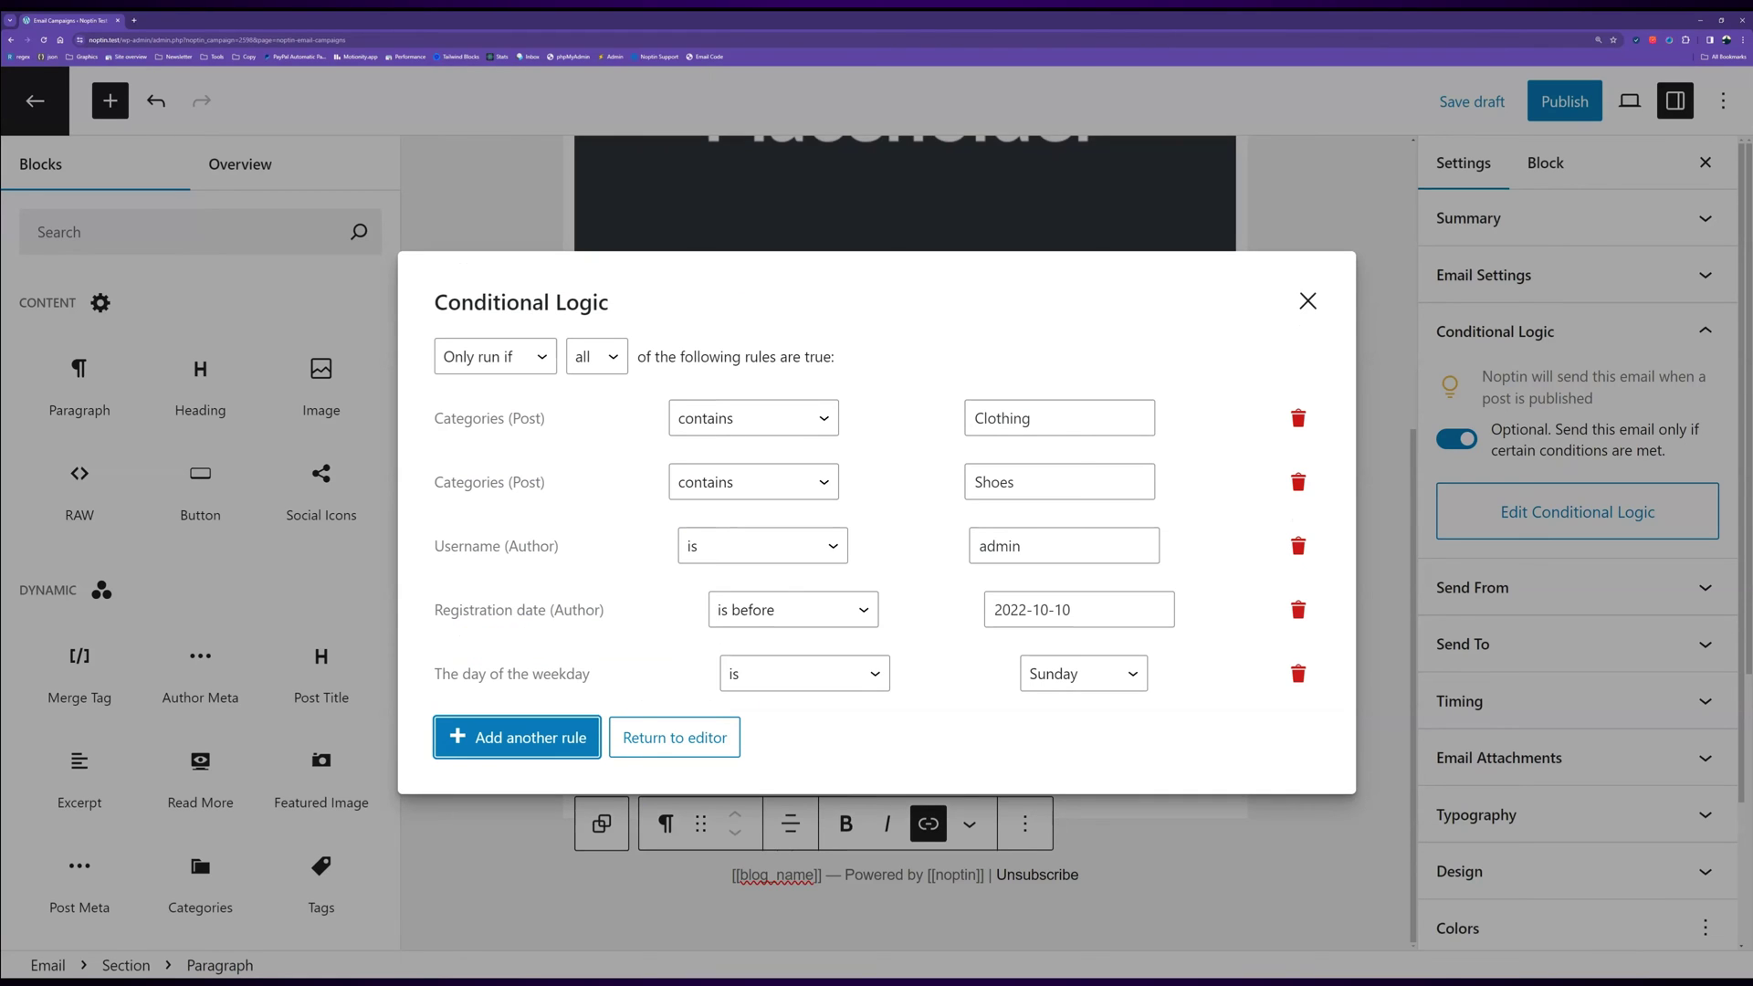
click(596, 356)
key(Down)
key(shift+Tab)
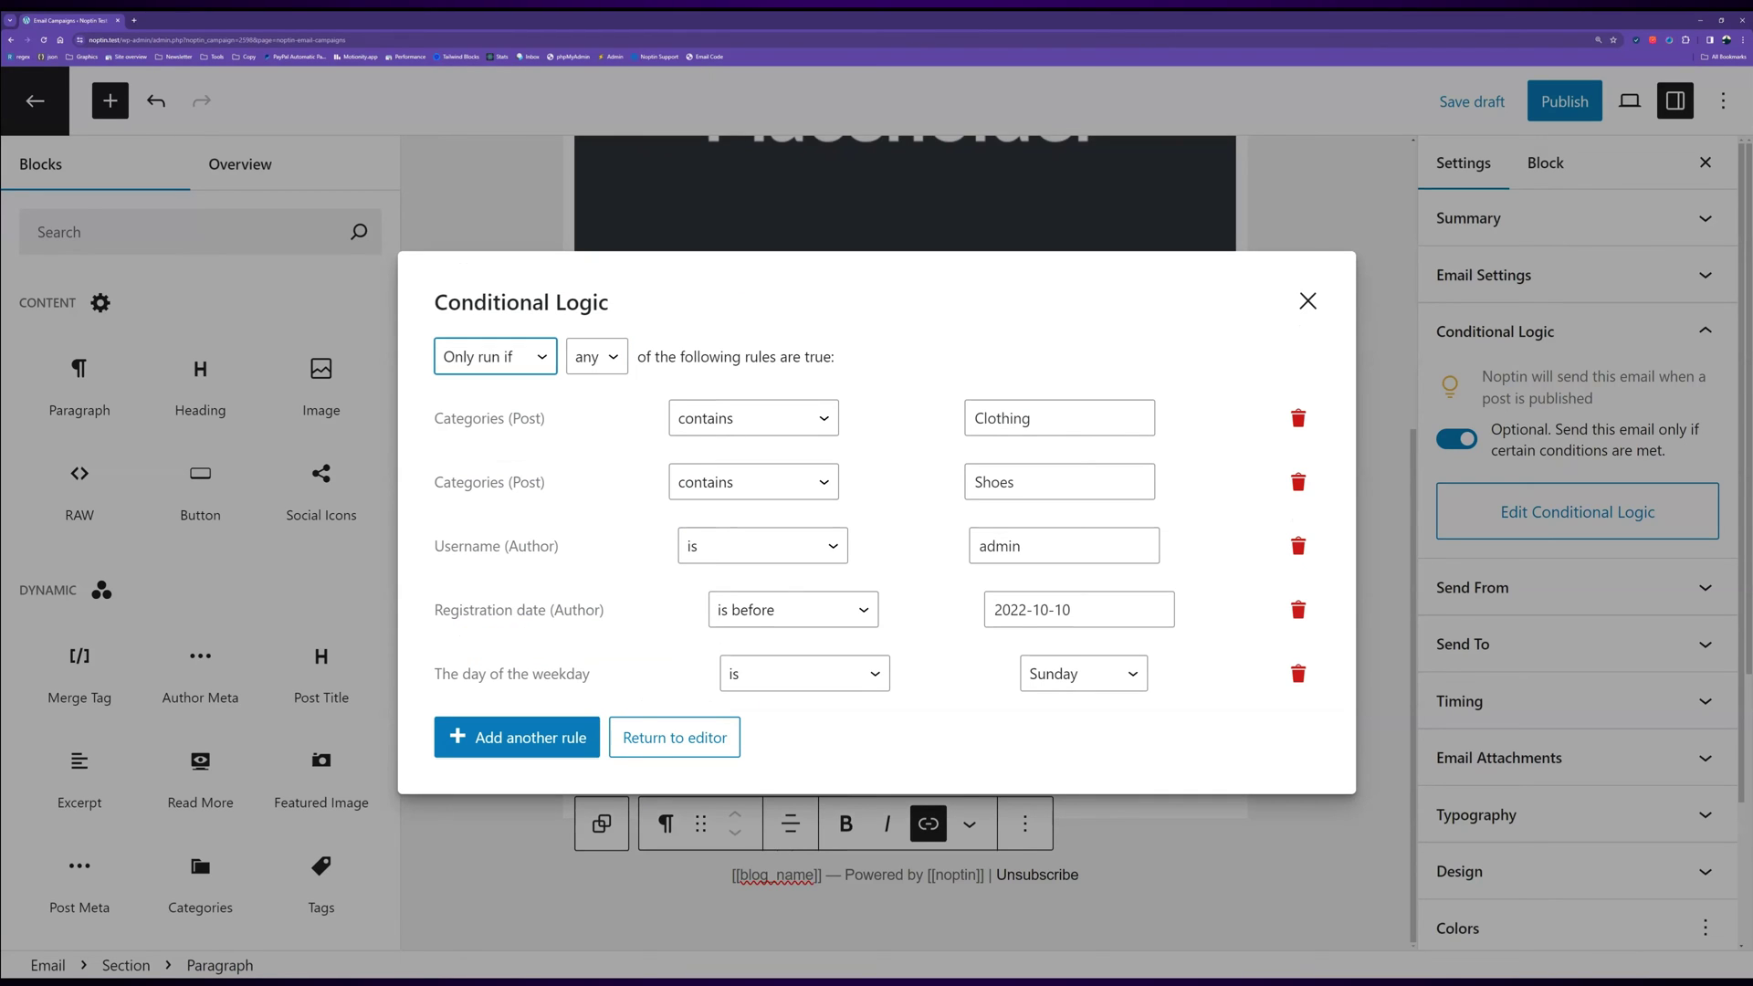
key(Down)
key(Escape)
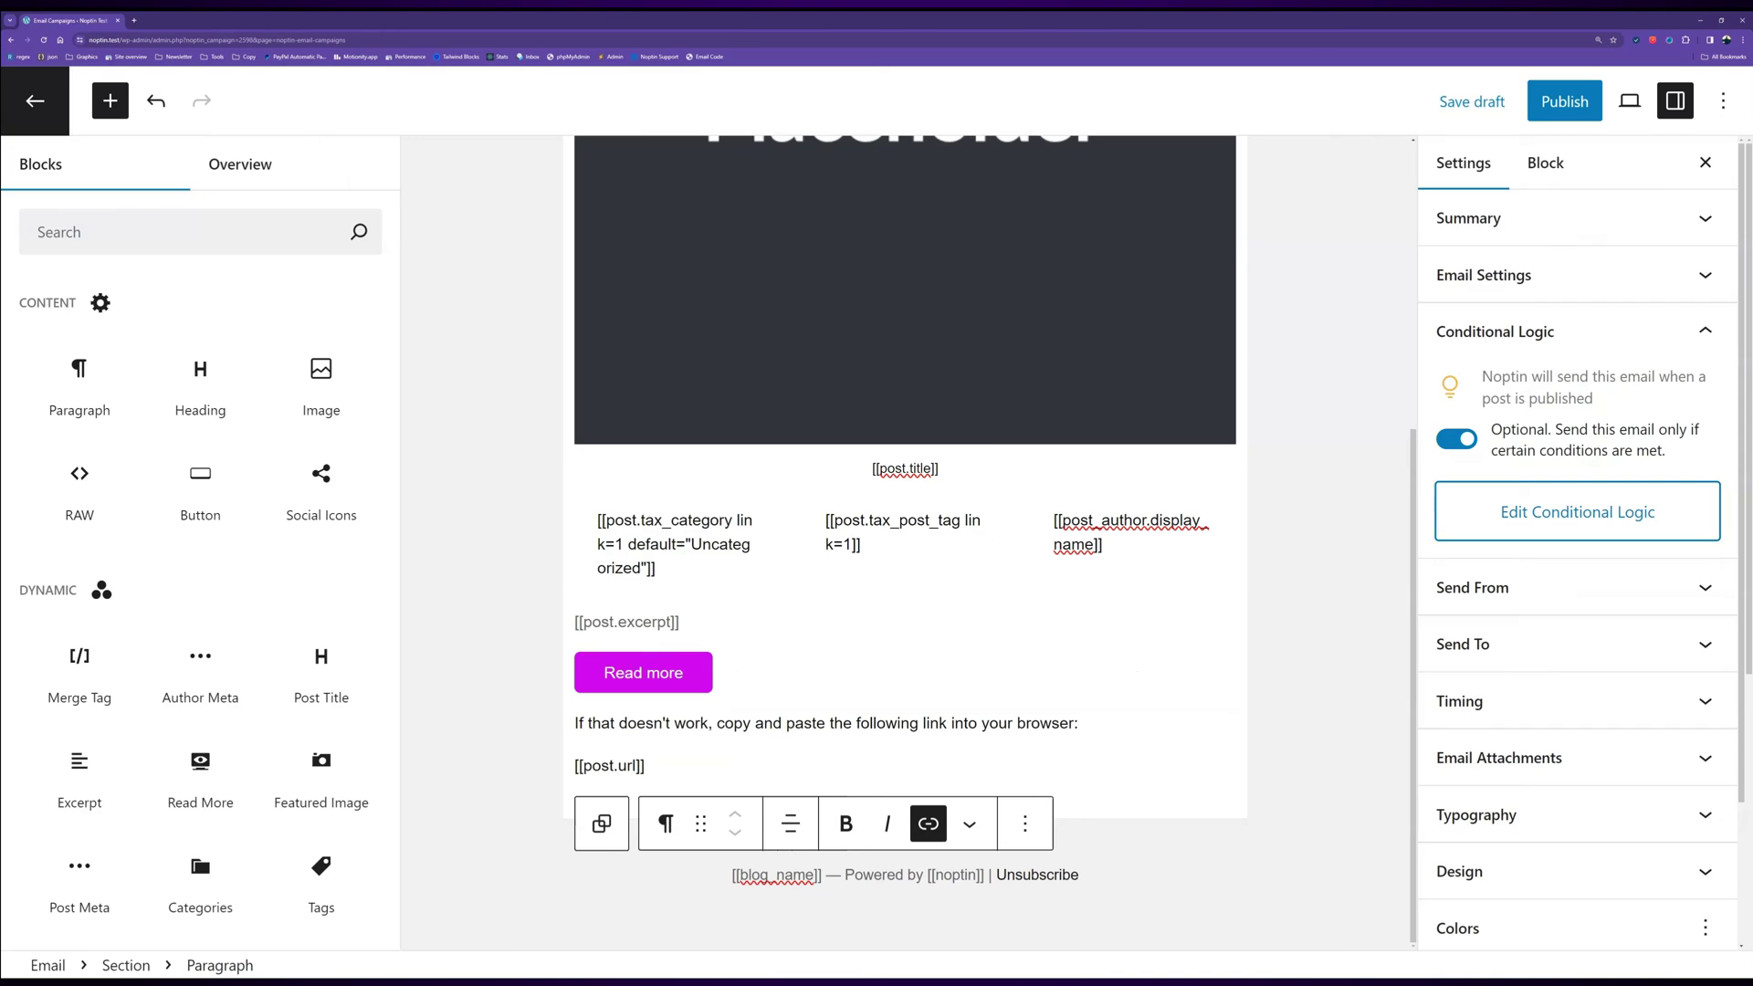
Step: Set the sender name to 'Noptin Test' and fill in the from and reply-to e-mail addresses
key(shift+Tab)
key(shift+Tab)
key(Return)
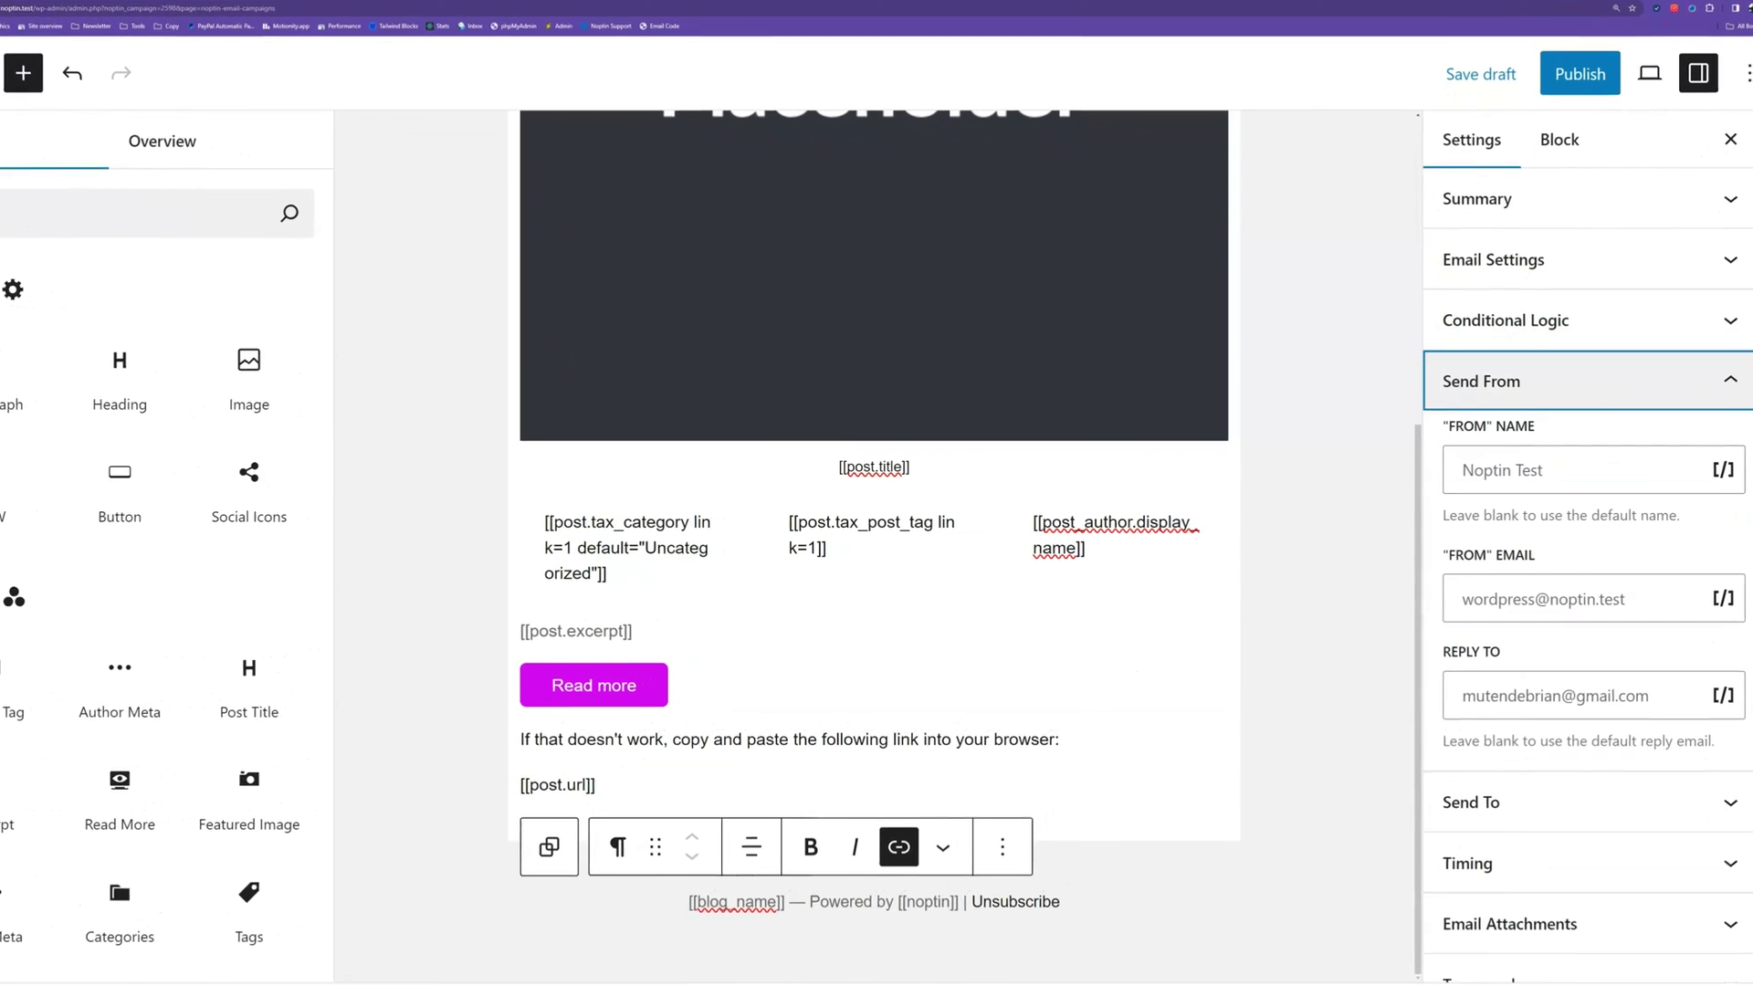
click(1570, 469)
text(Nop)
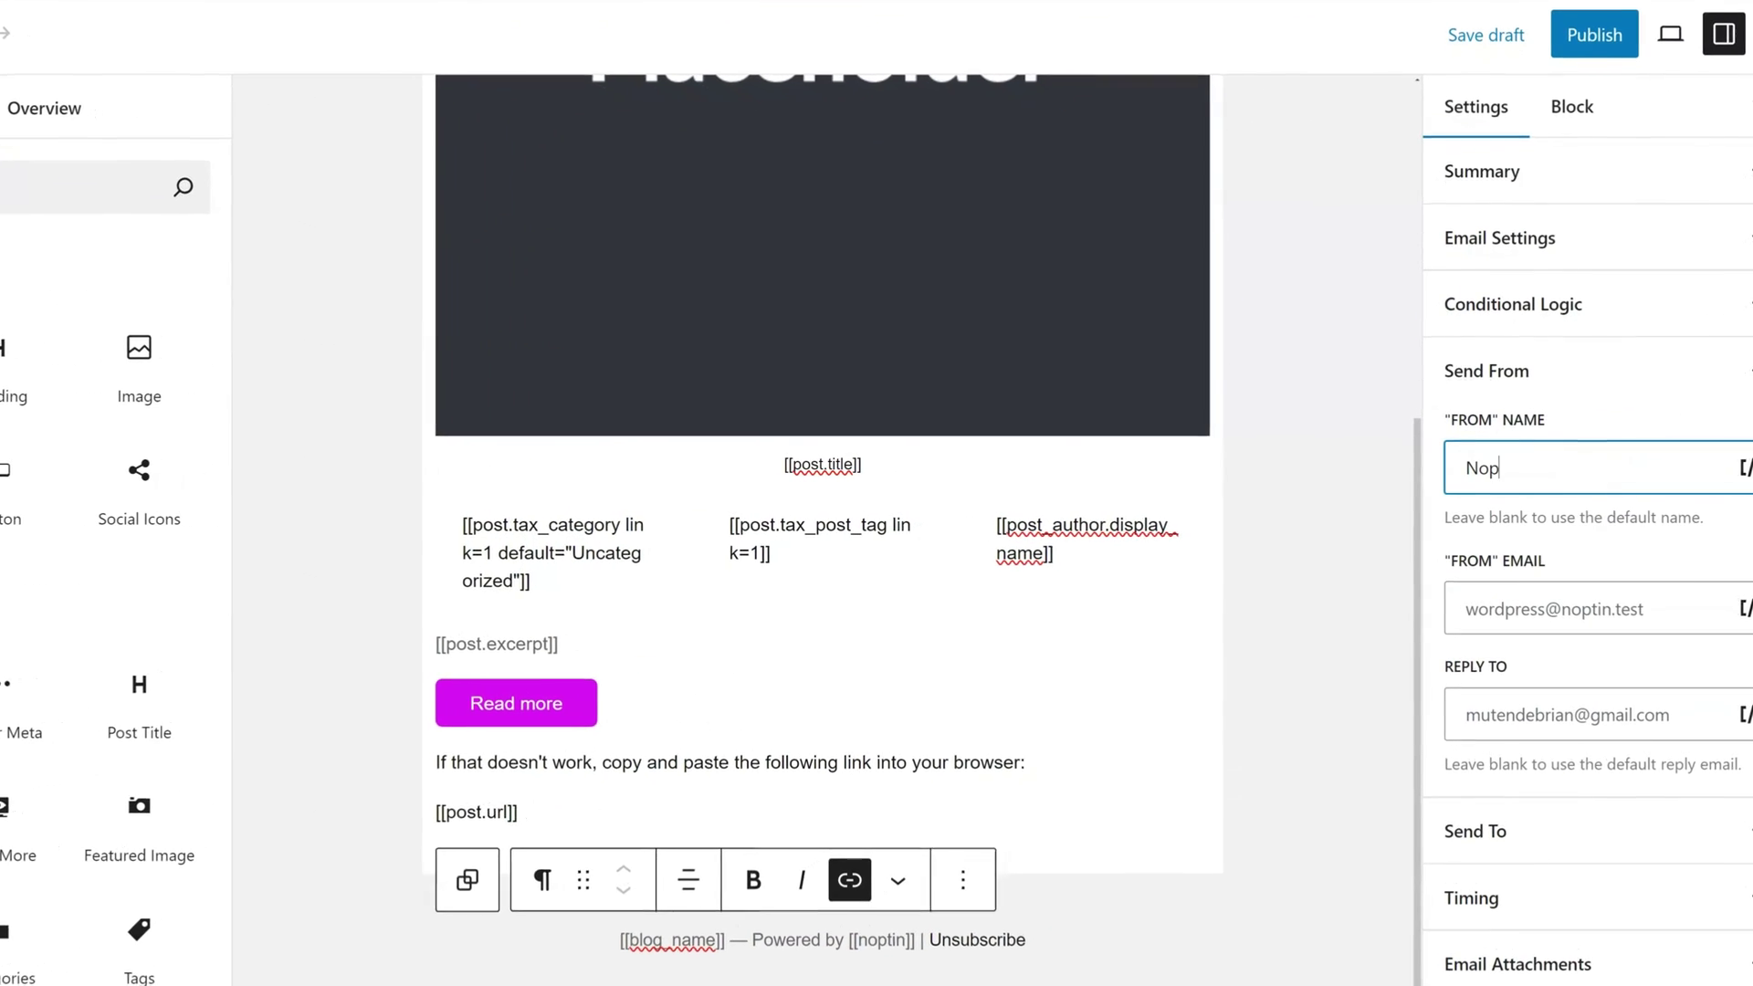
text(tin Test)
key(Tab)
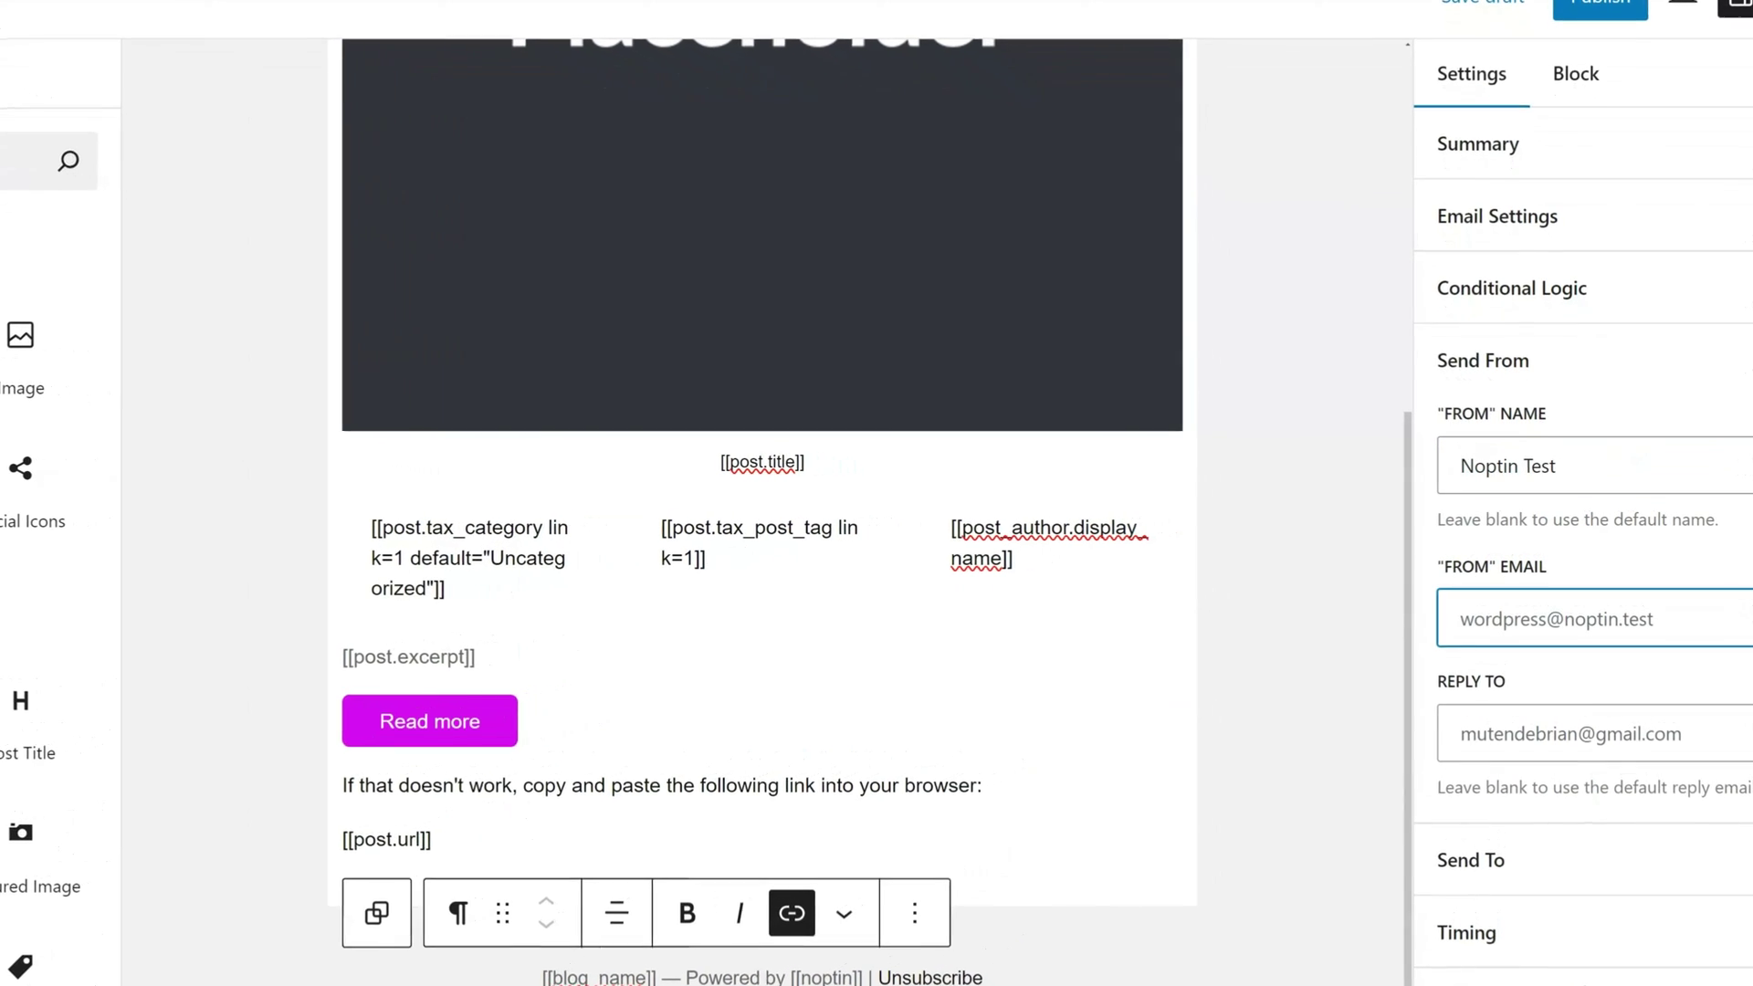
text(notifications@)
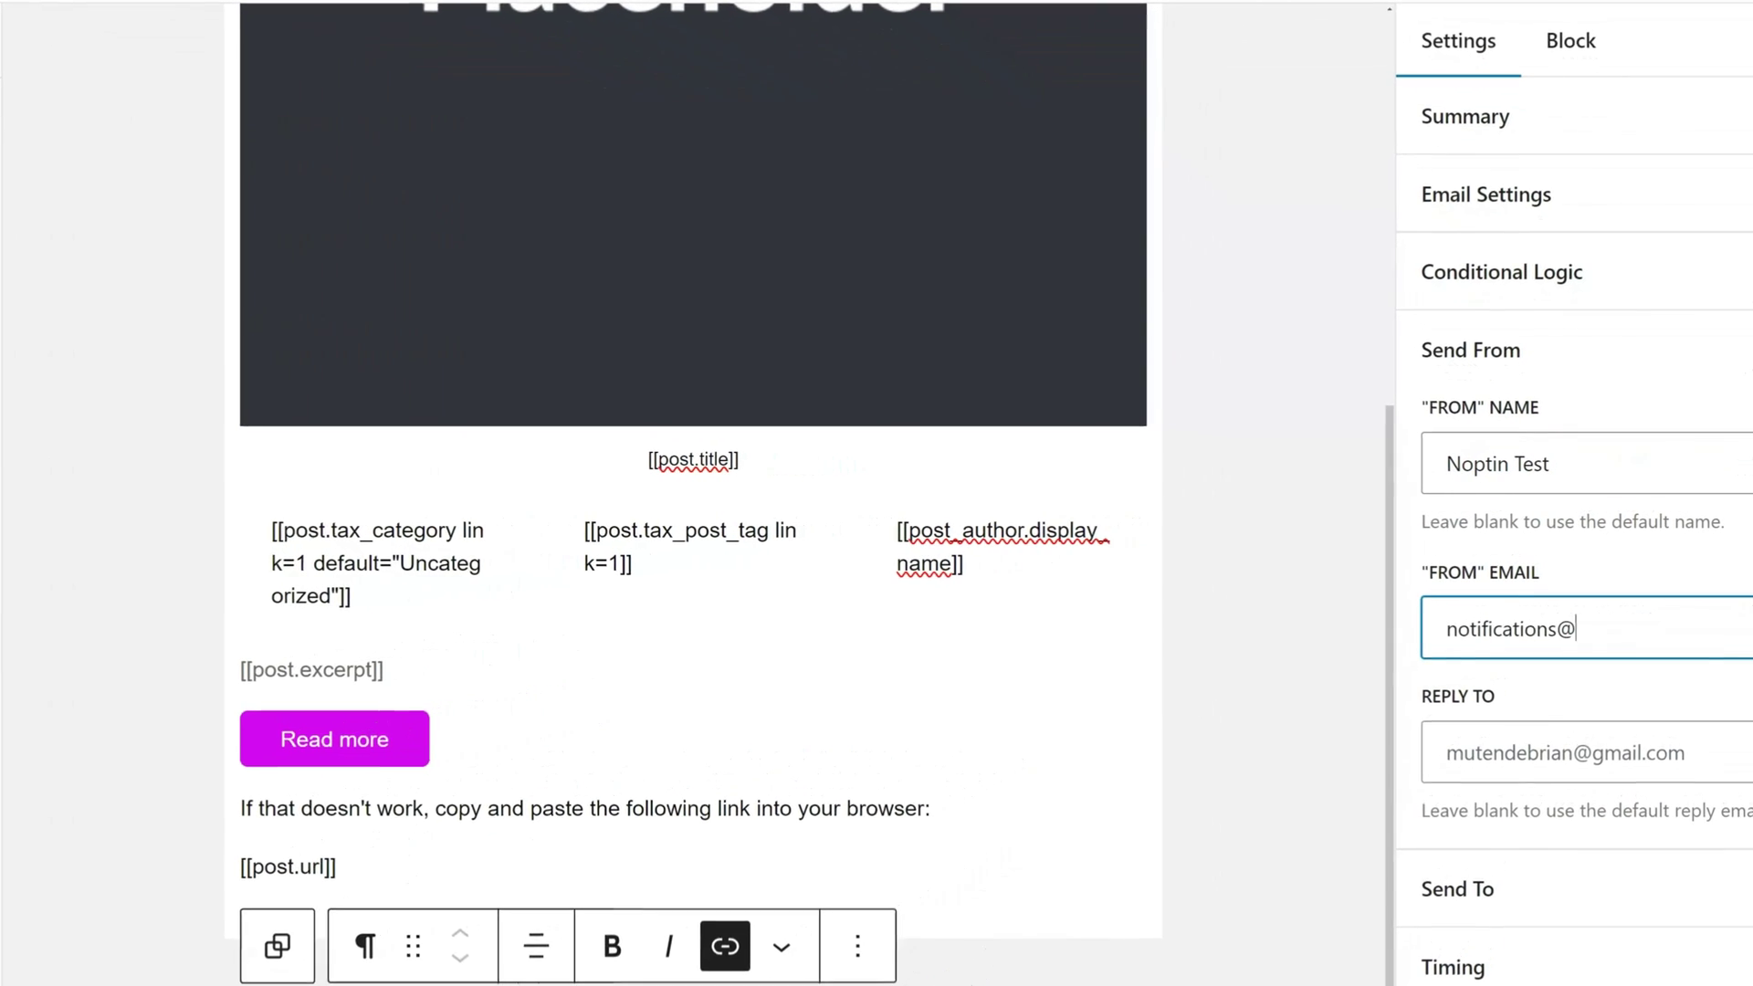
text(noptin.test)
key(Tab)
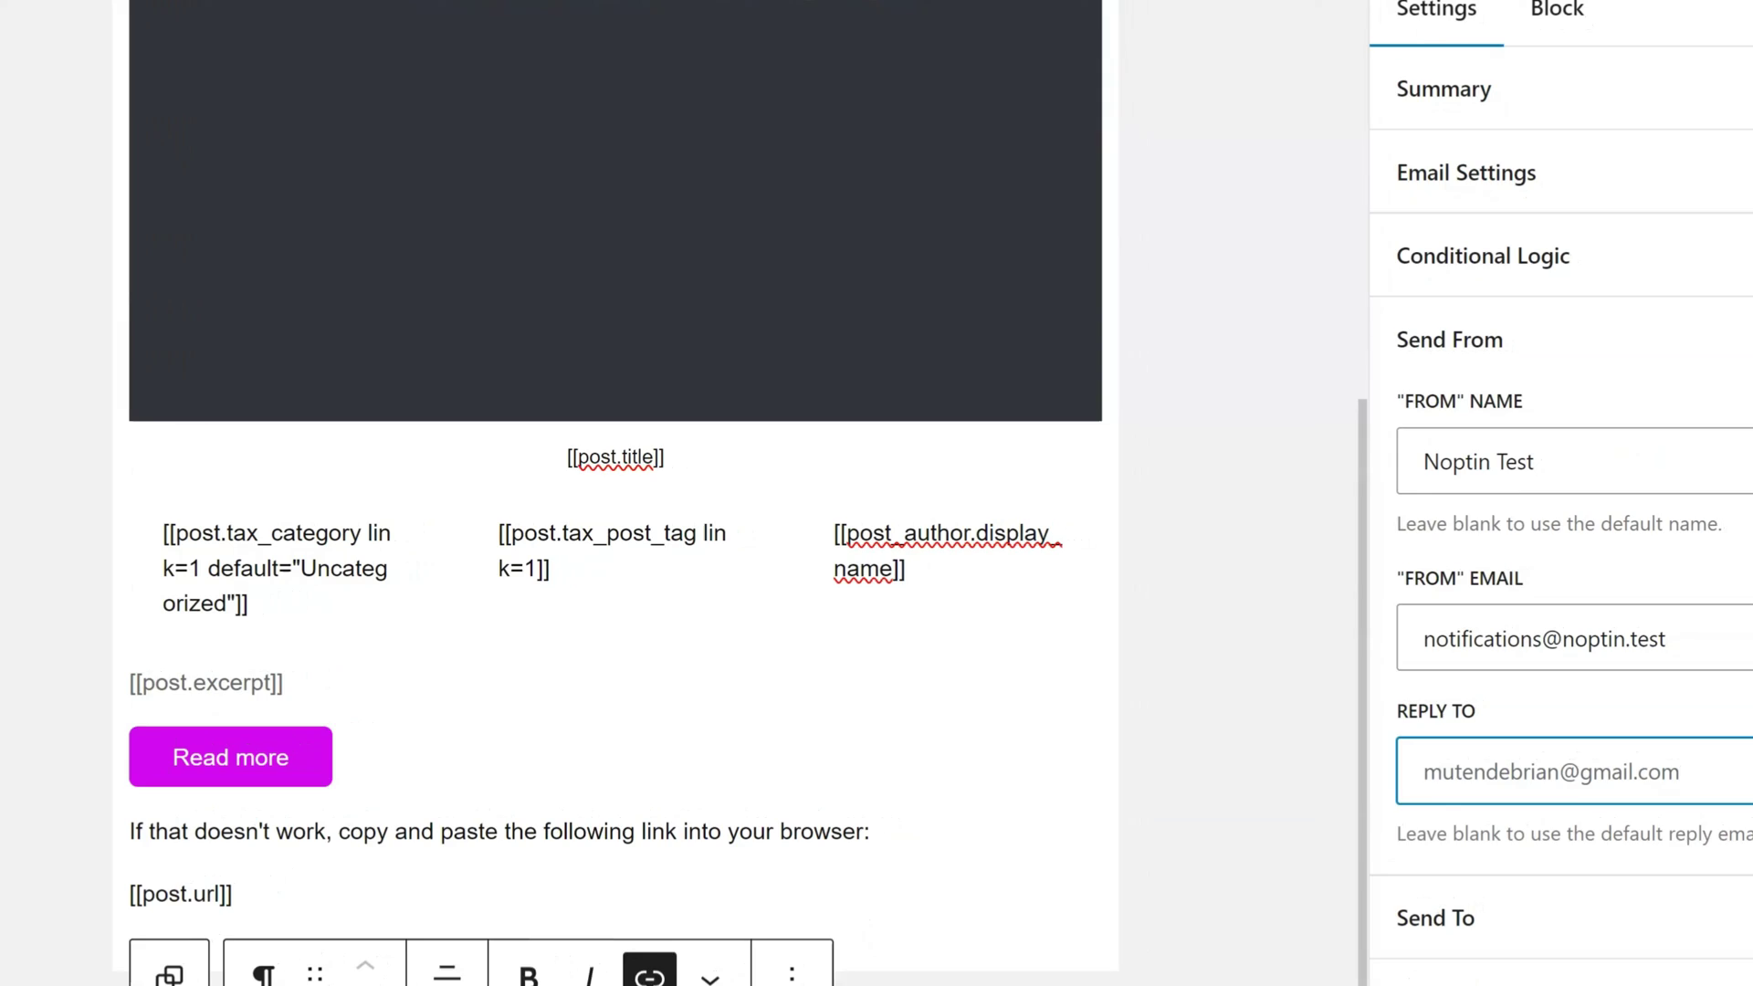
text(admin@nop)
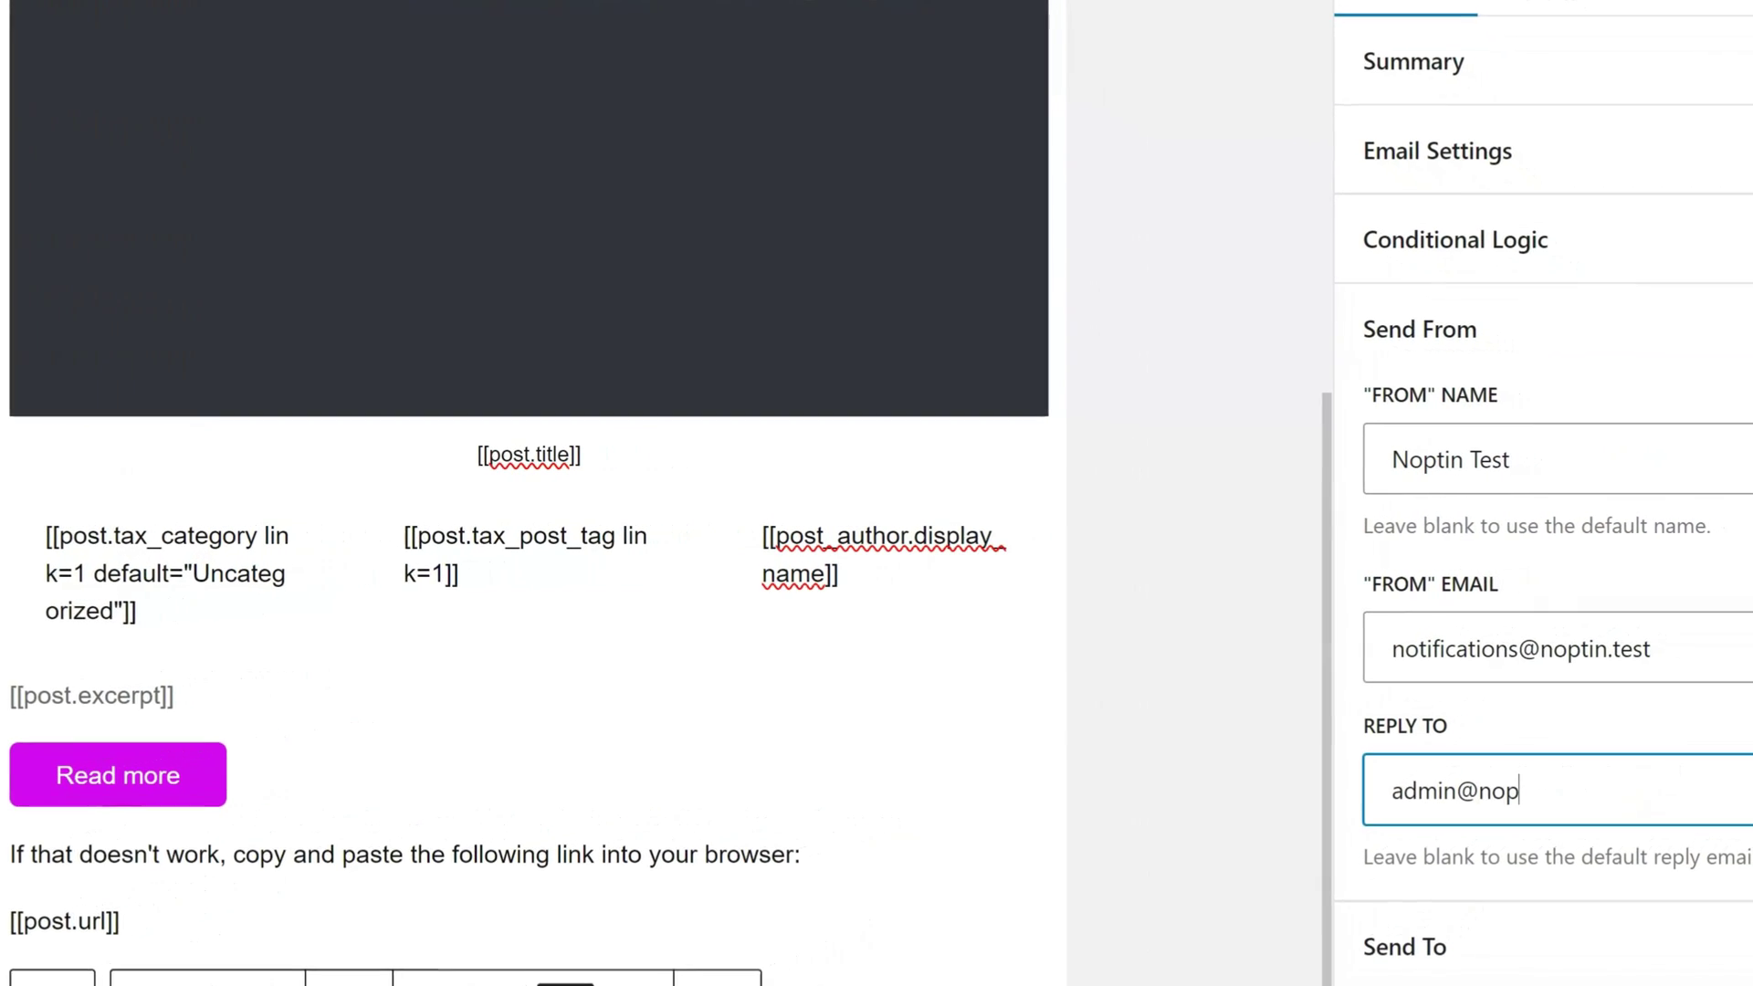
text(tin.test)
Step: Collapse the Send From panel and expand the Send To recipient settings
scroll(1543, 493, down, 2)
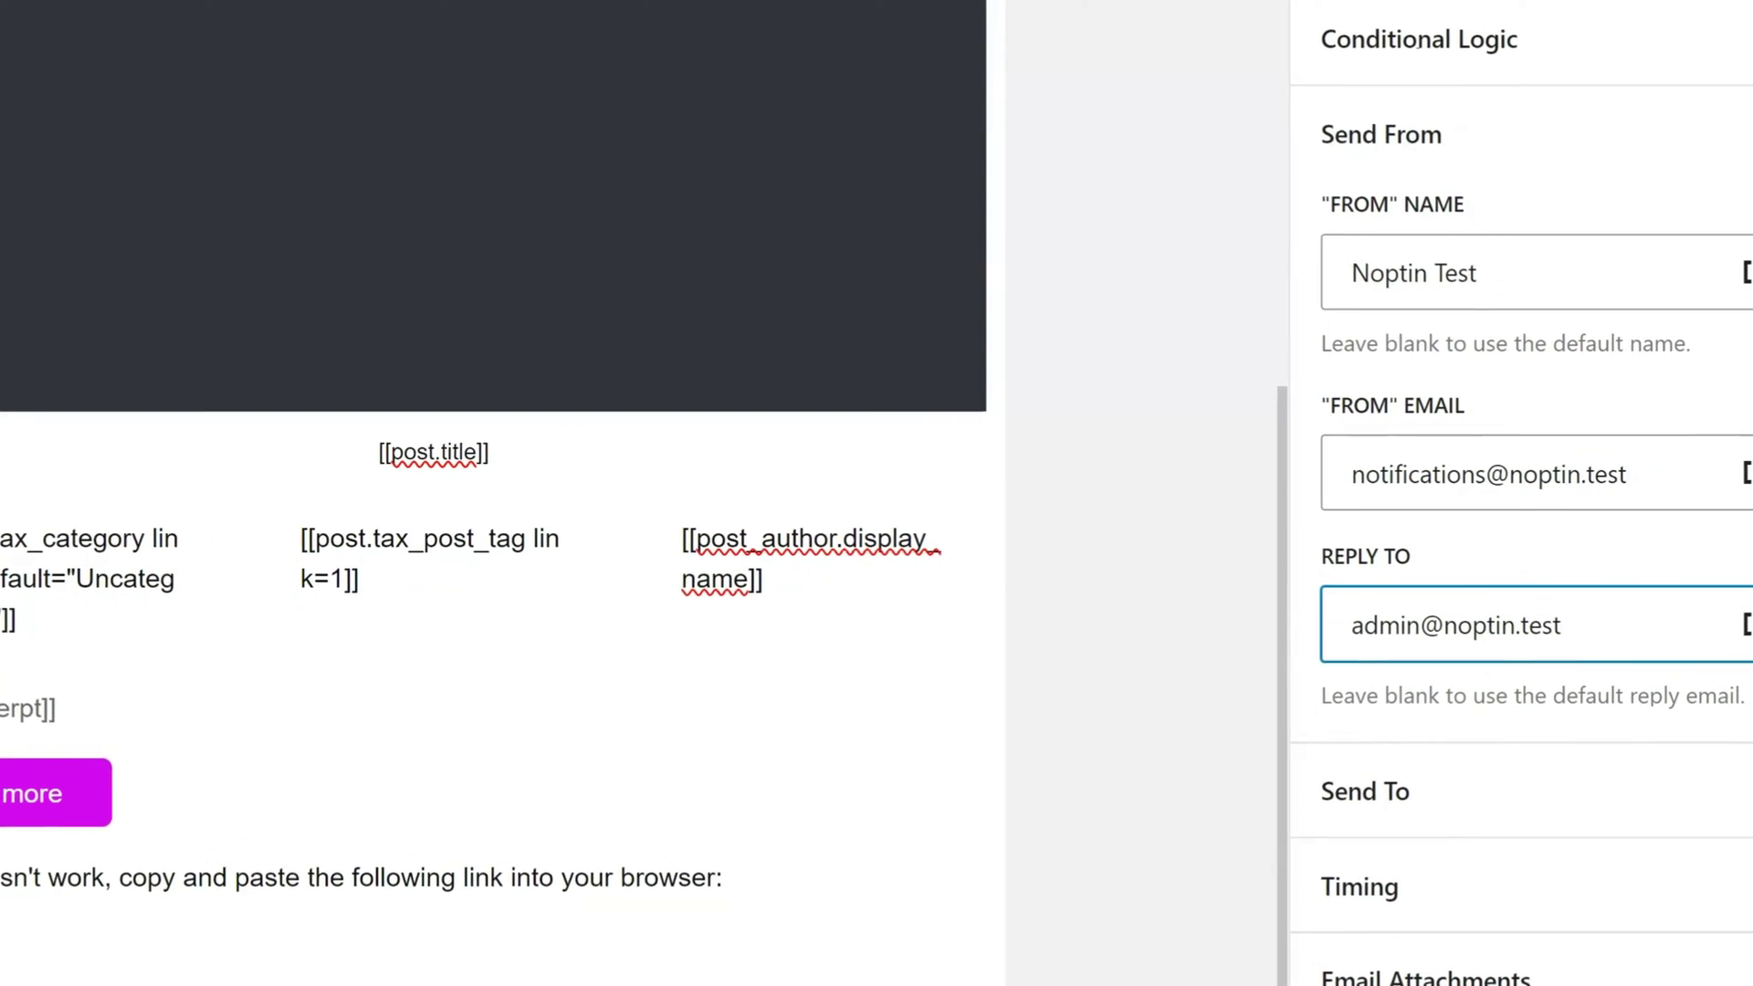
click(1381, 134)
click(1362, 419)
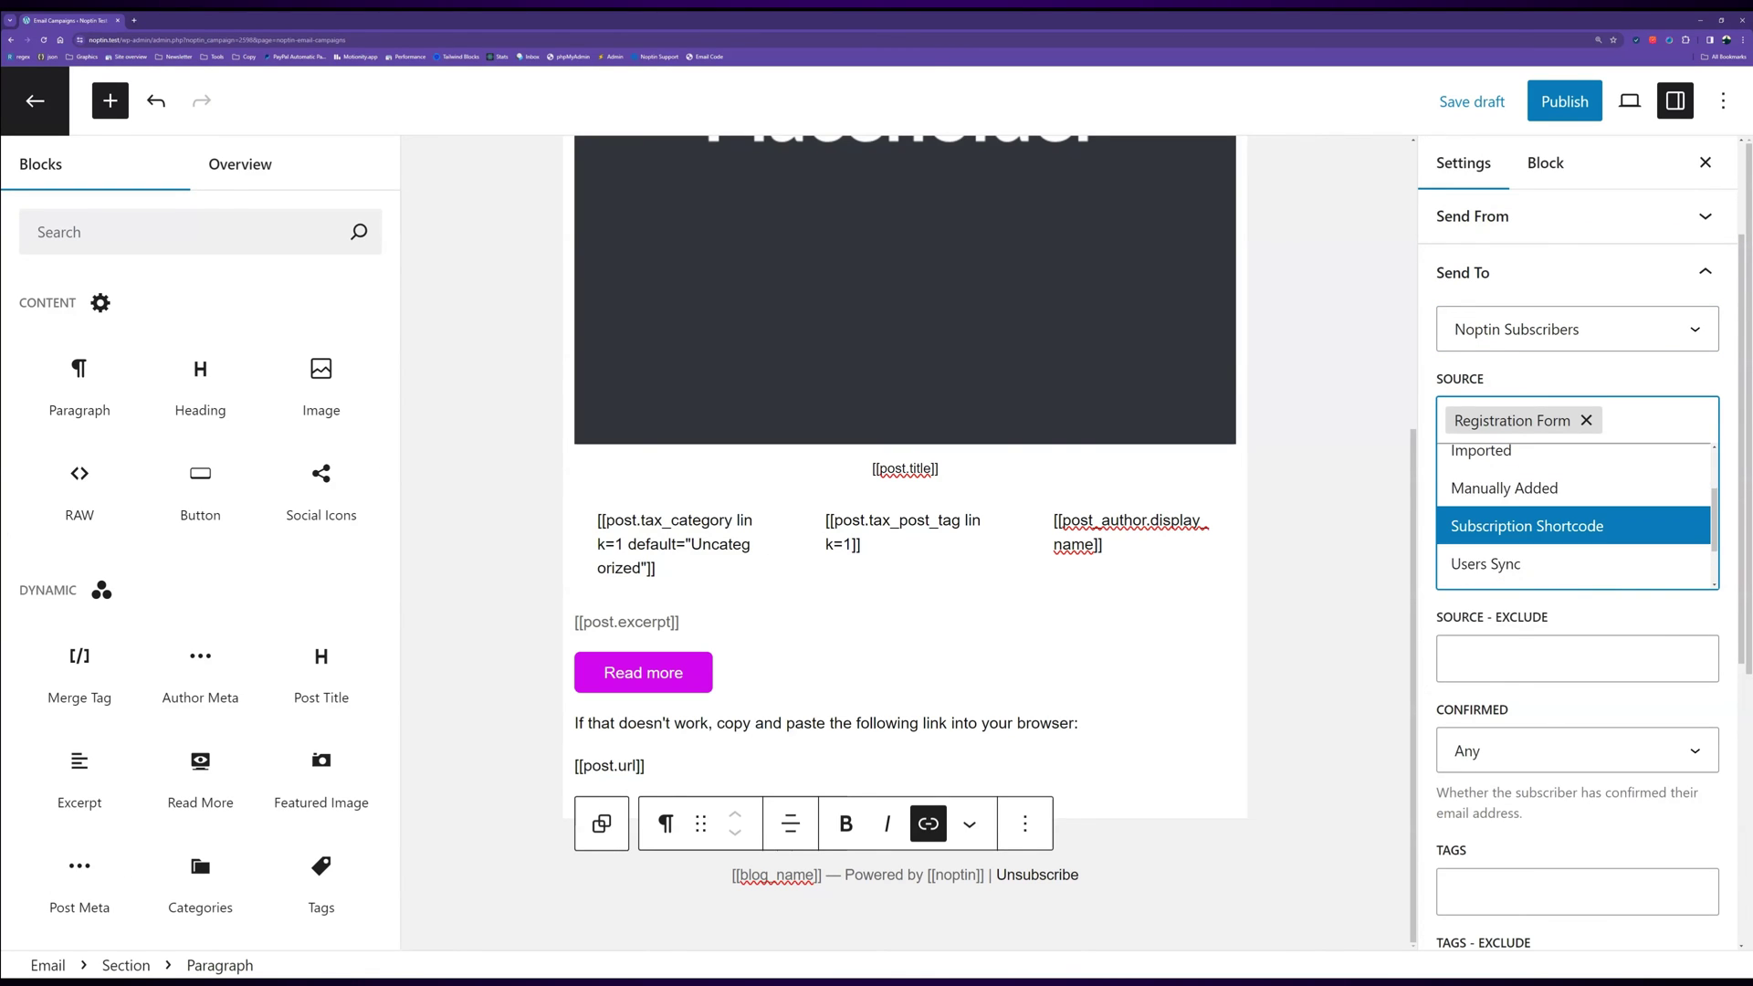
Step: Exclude subscribers from First Form and require confirmed subscribers
click(1577, 545)
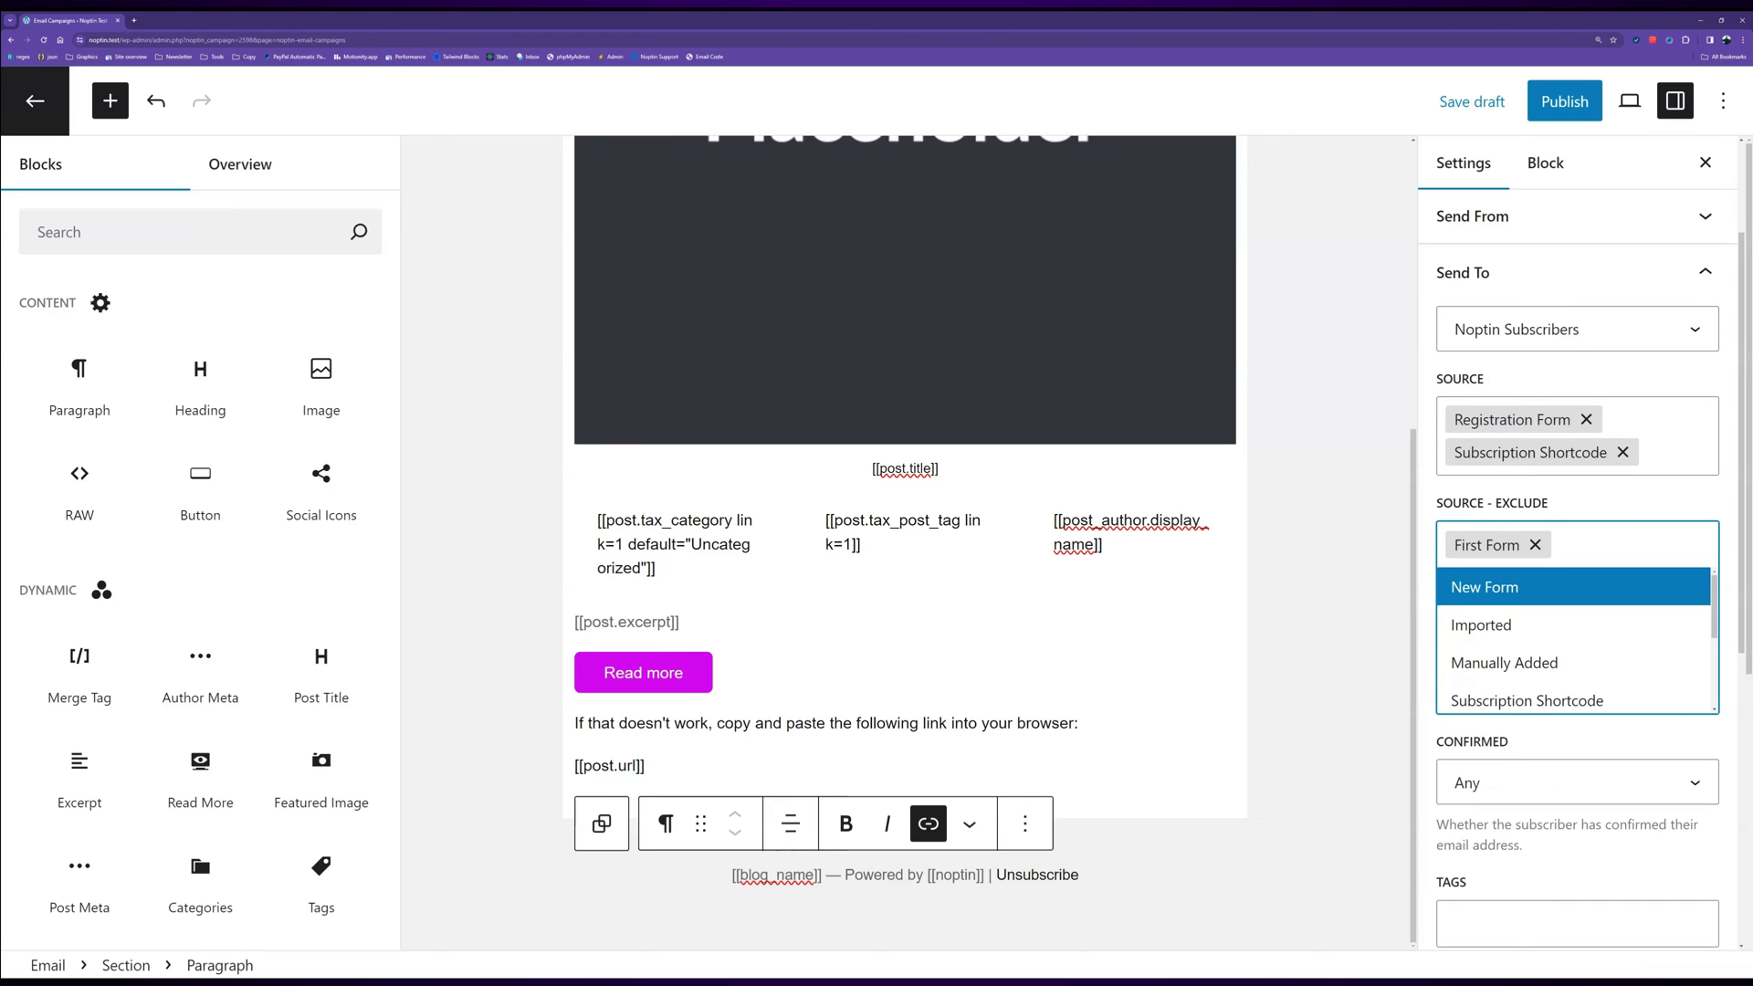
key(Tab)
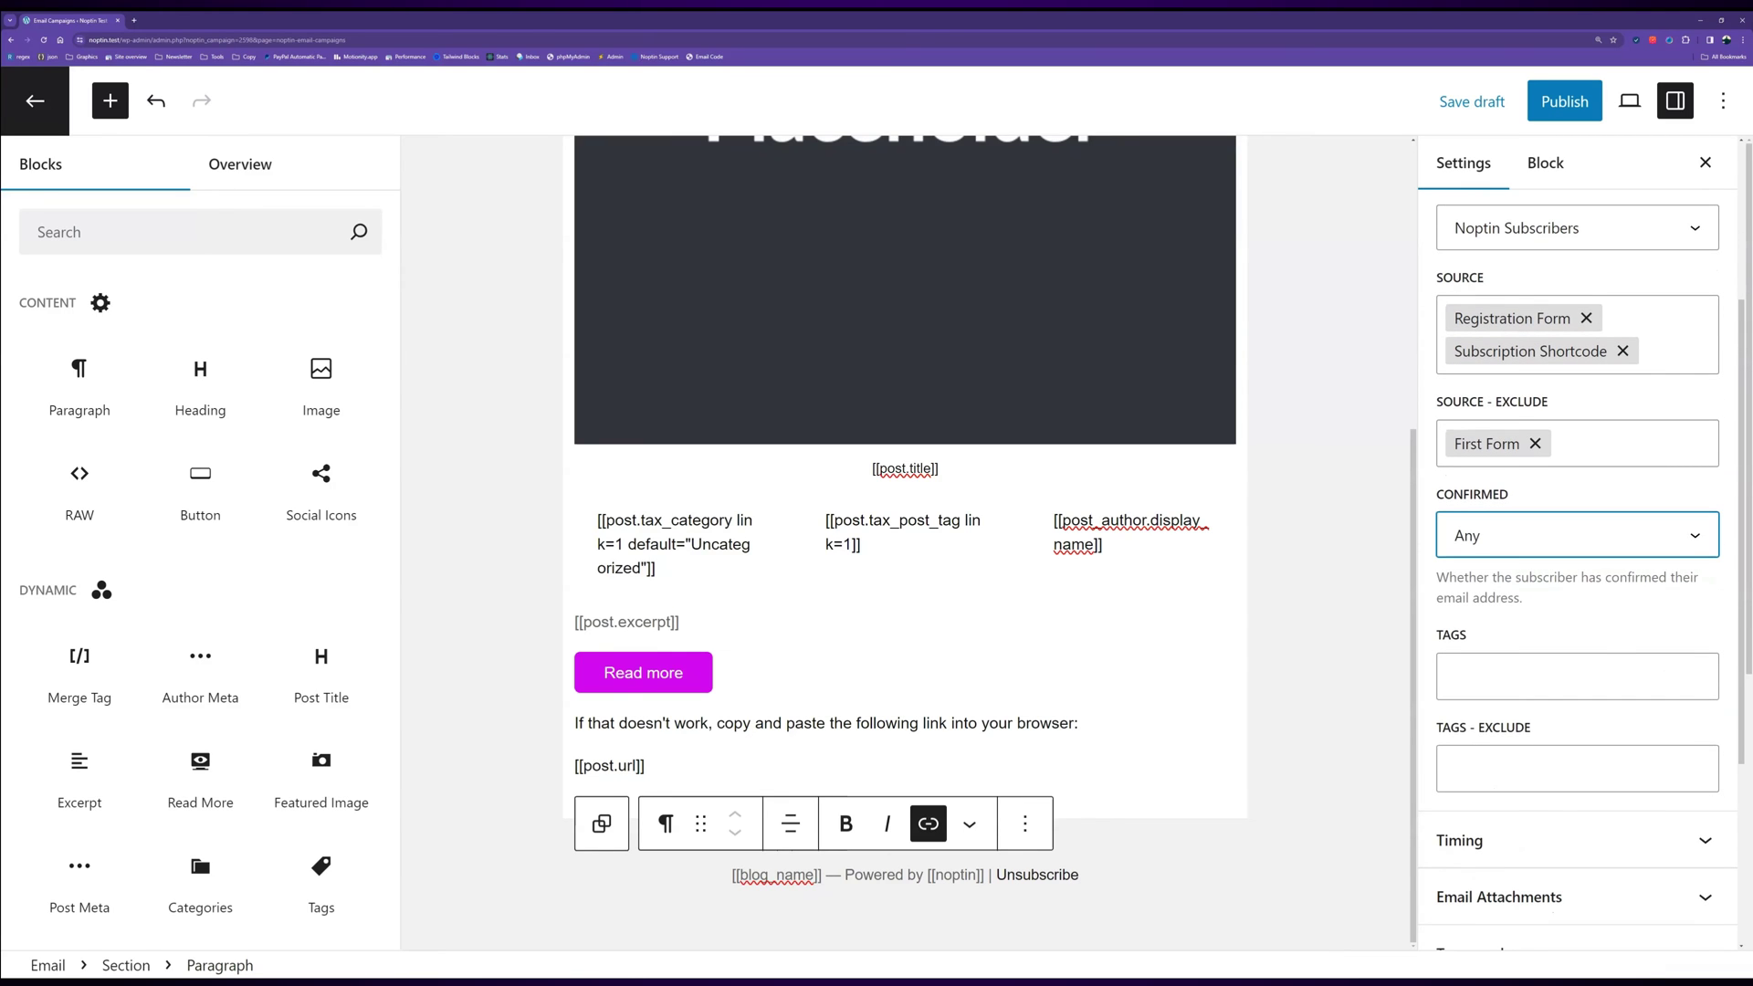
key(Tab)
Step: Target subscribers tagged 'new post notifications' or 'updates'
text(new post noti)
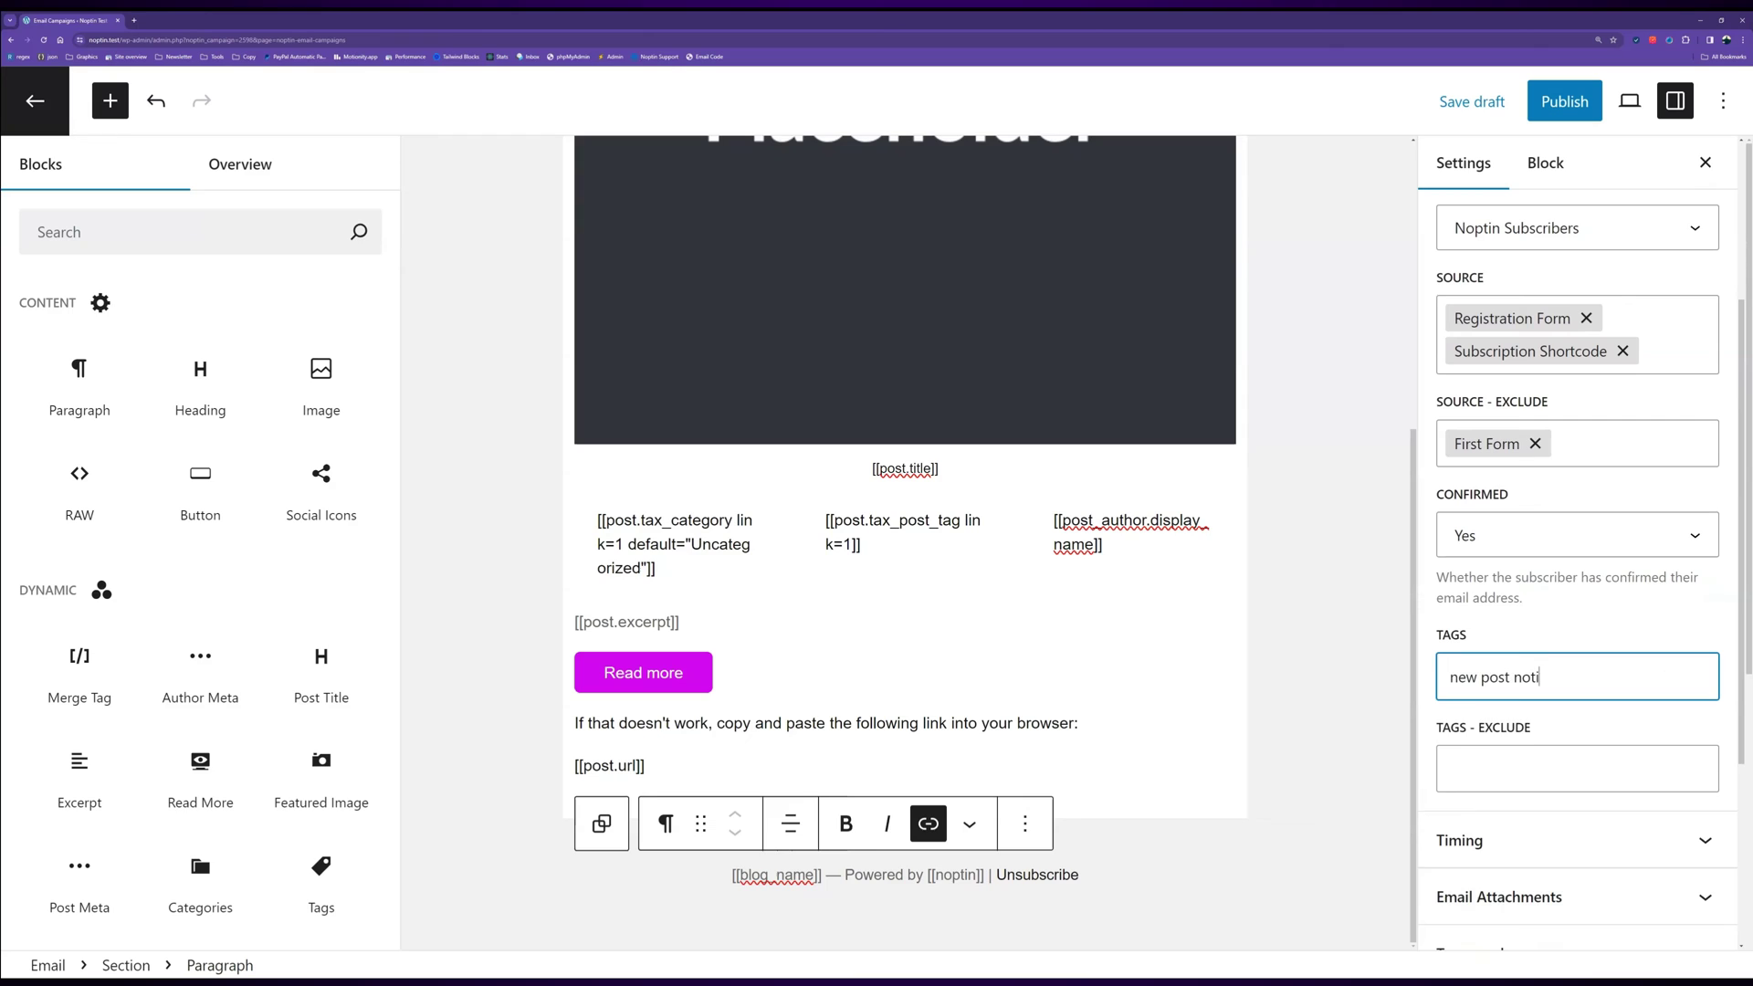
text(fications)
key(Return)
text(updates)
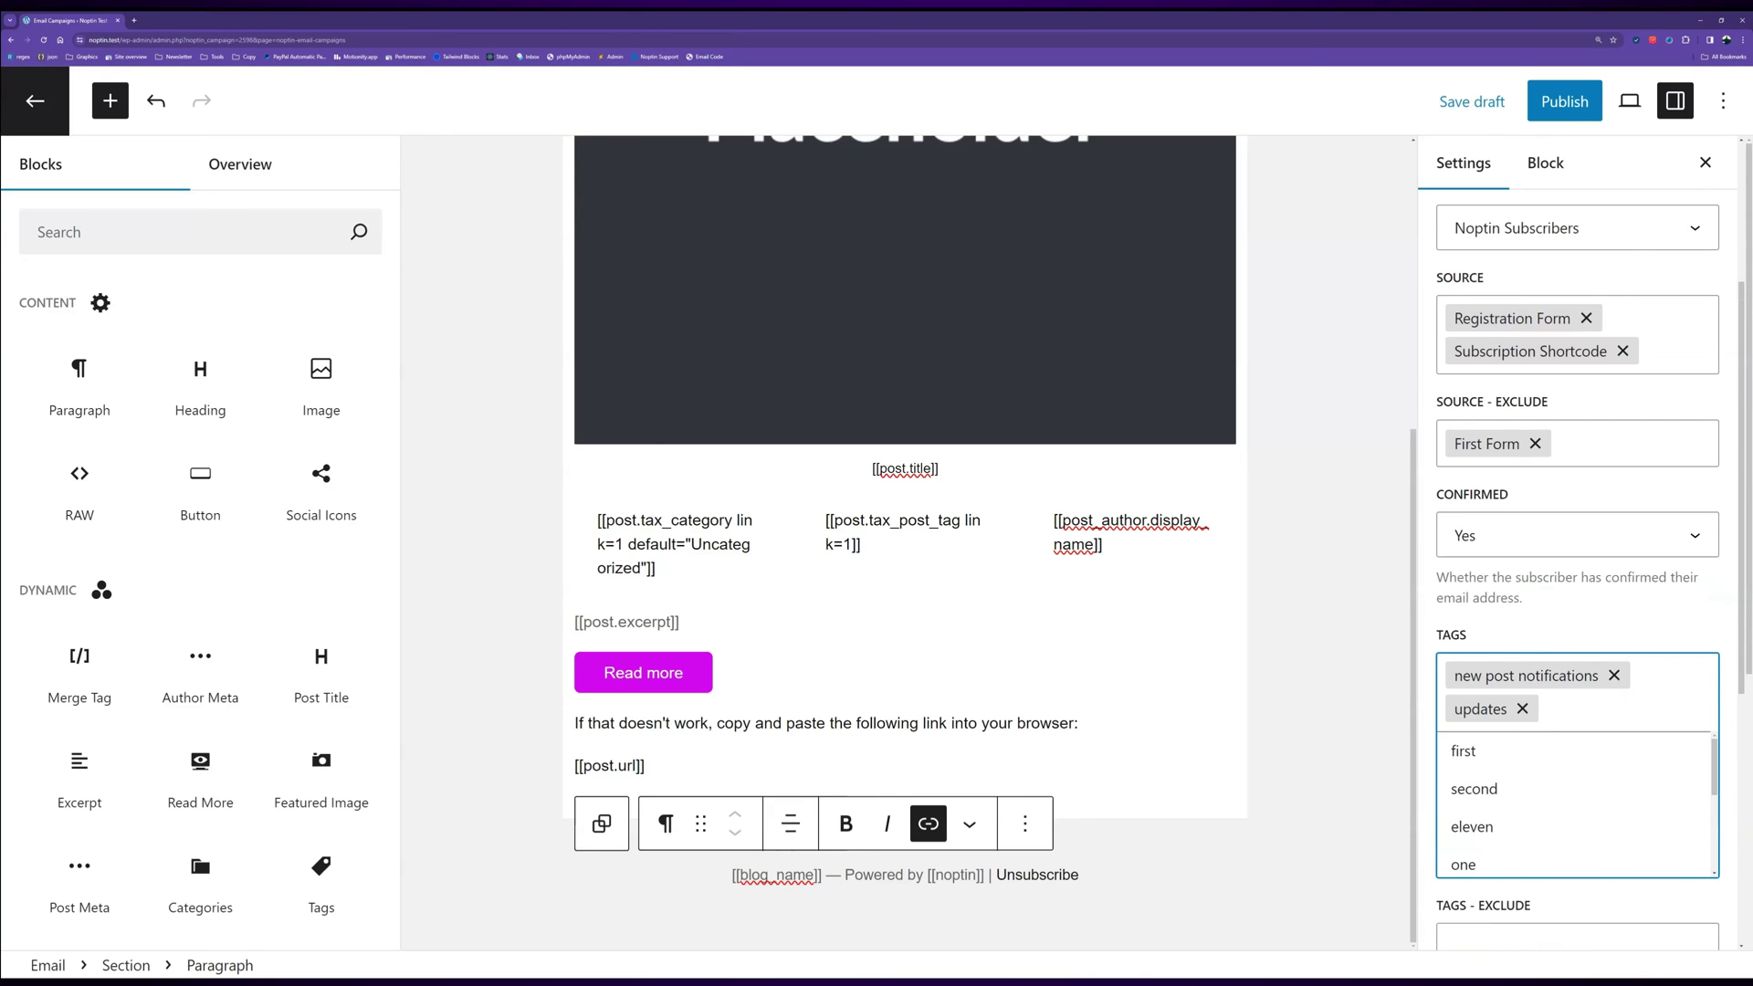
key(Return)
Step: Exclude subscribers tagged 'do not disturb', fixing the misspelled tag
key(Tab)
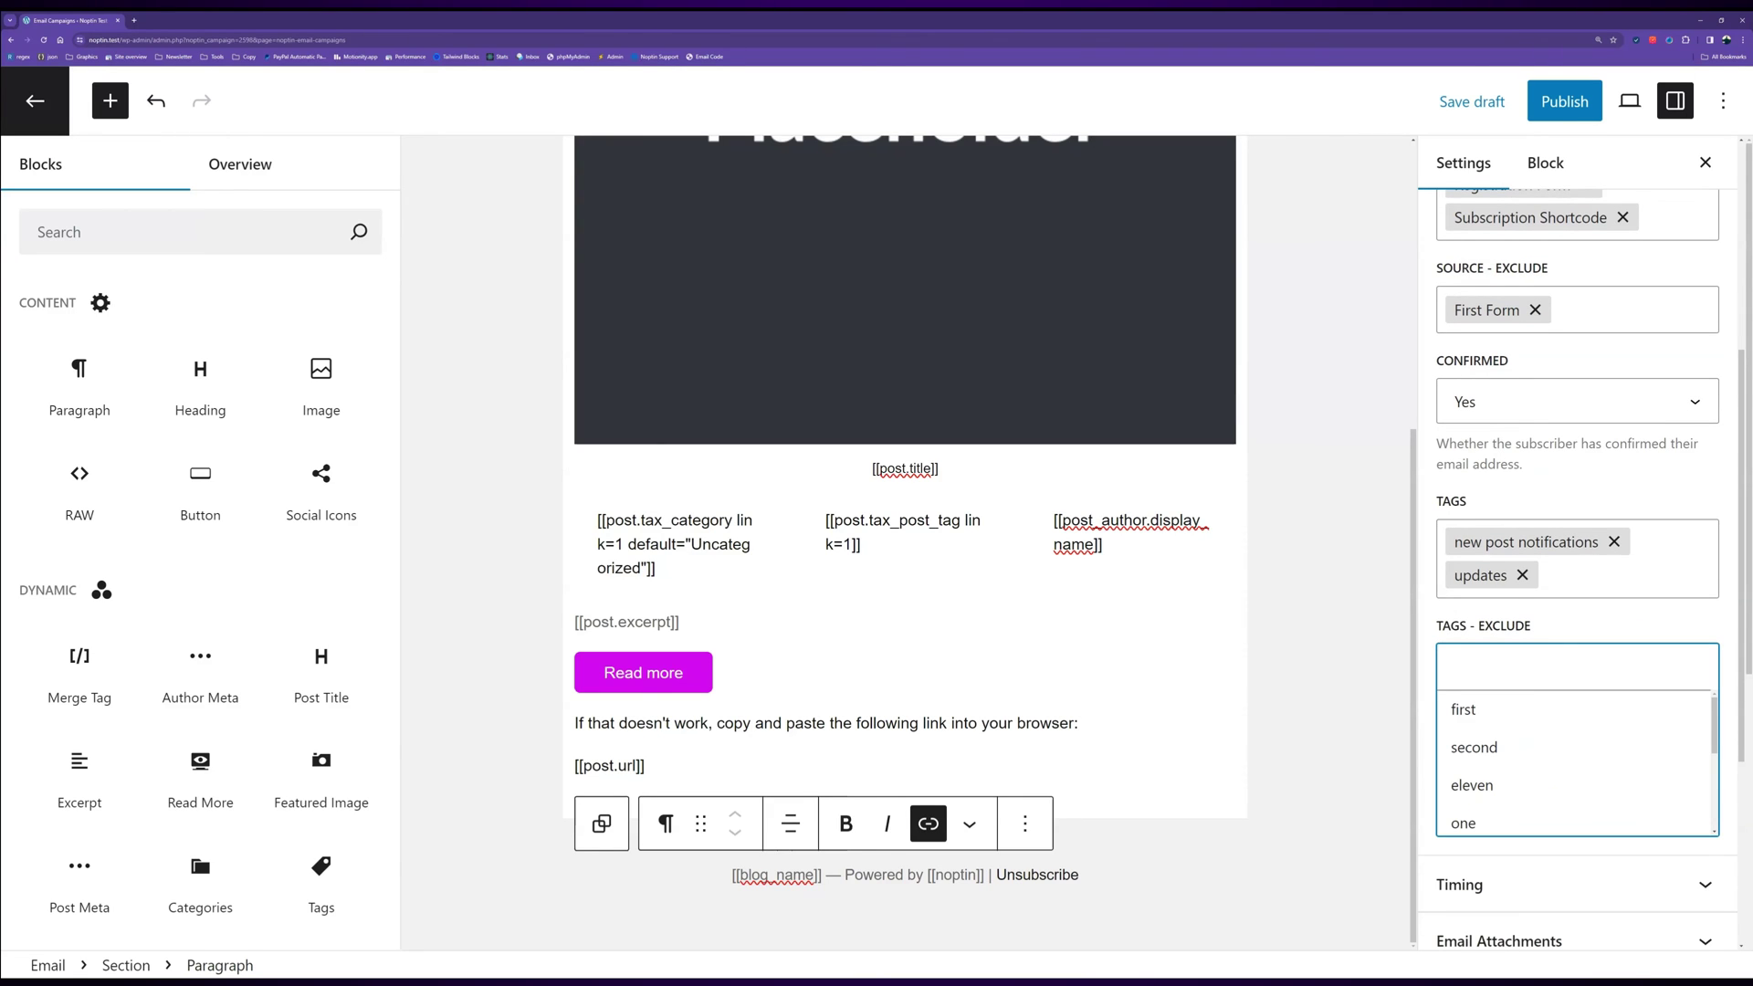
text(do not disturb)
key(Return)
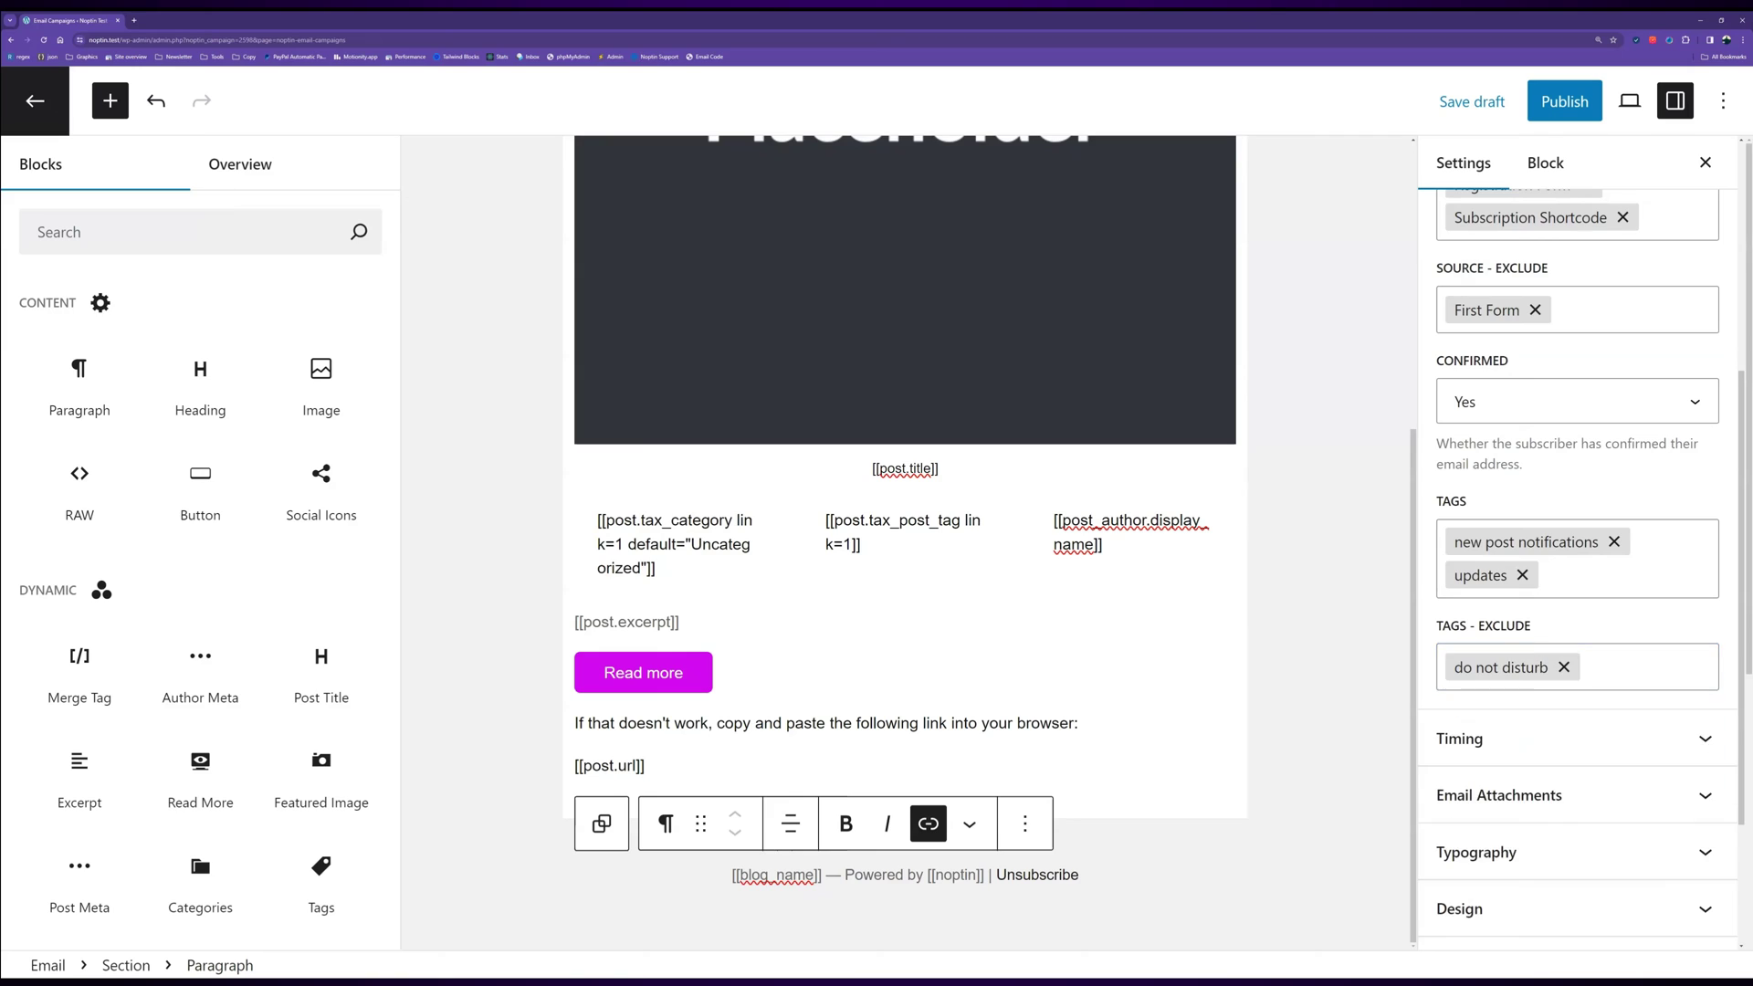
scroll(1552, 530, down, 3)
Step: Turn on 'Delay sending this email' with a 30-minute delay, then collapse Timing
key(Return)
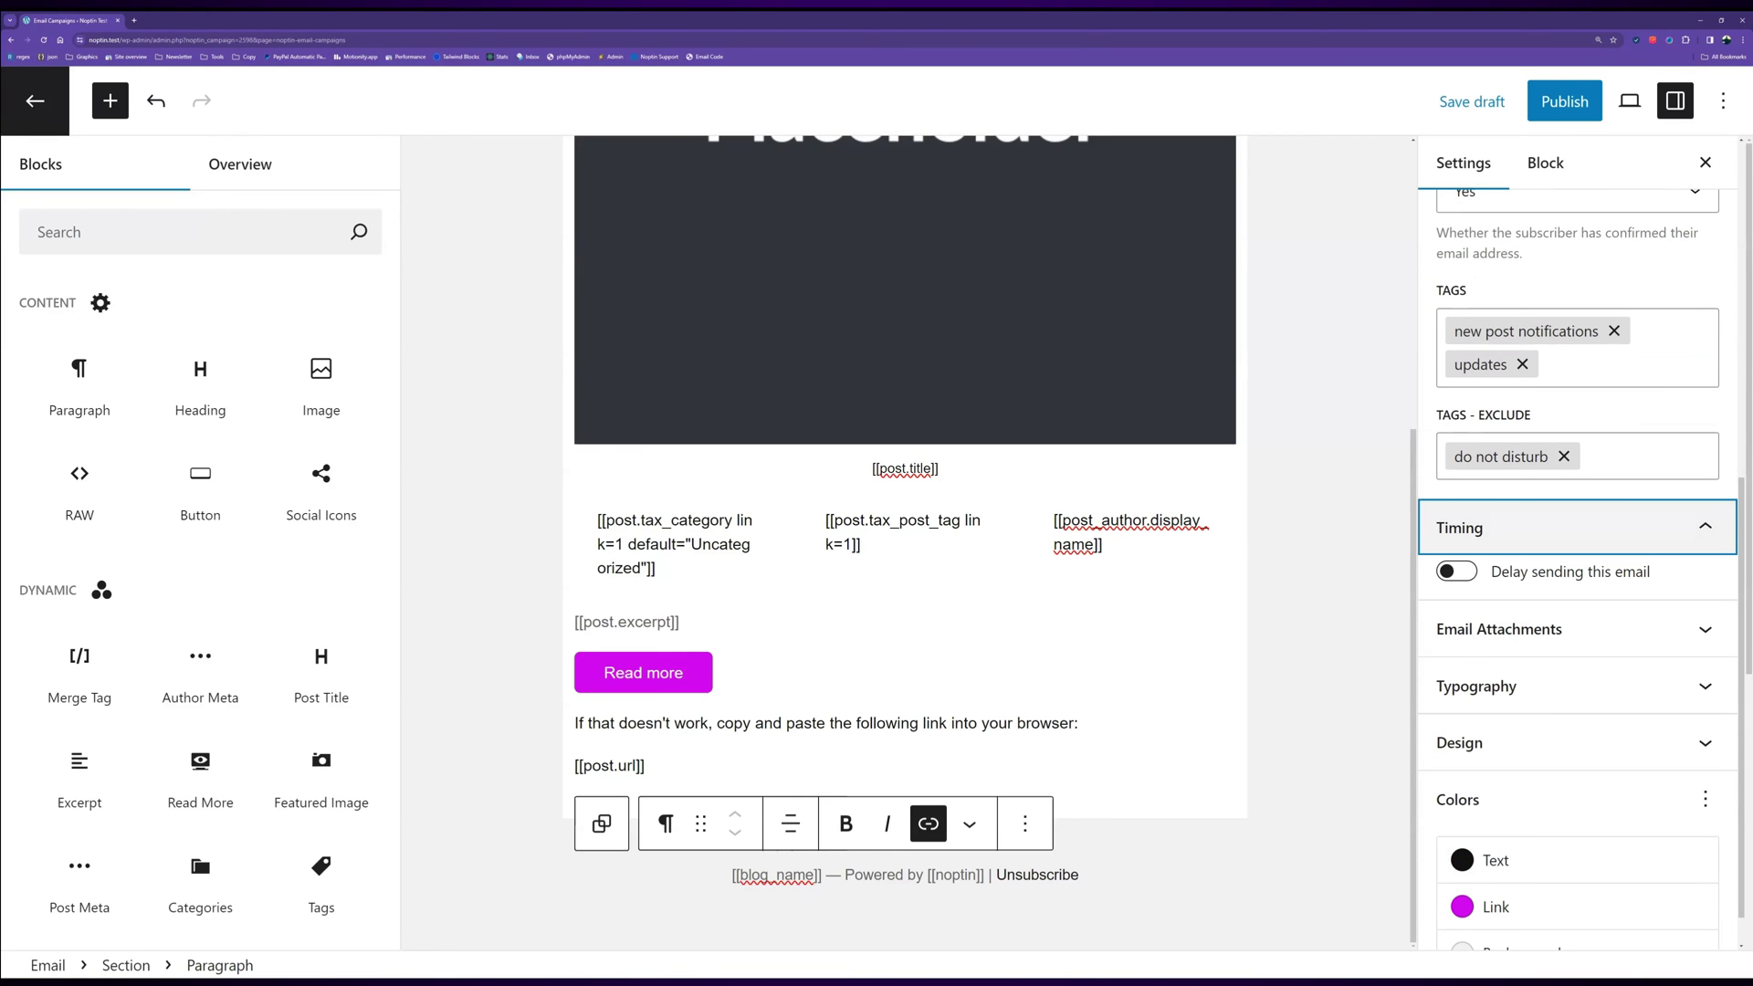
key(Tab)
key(space)
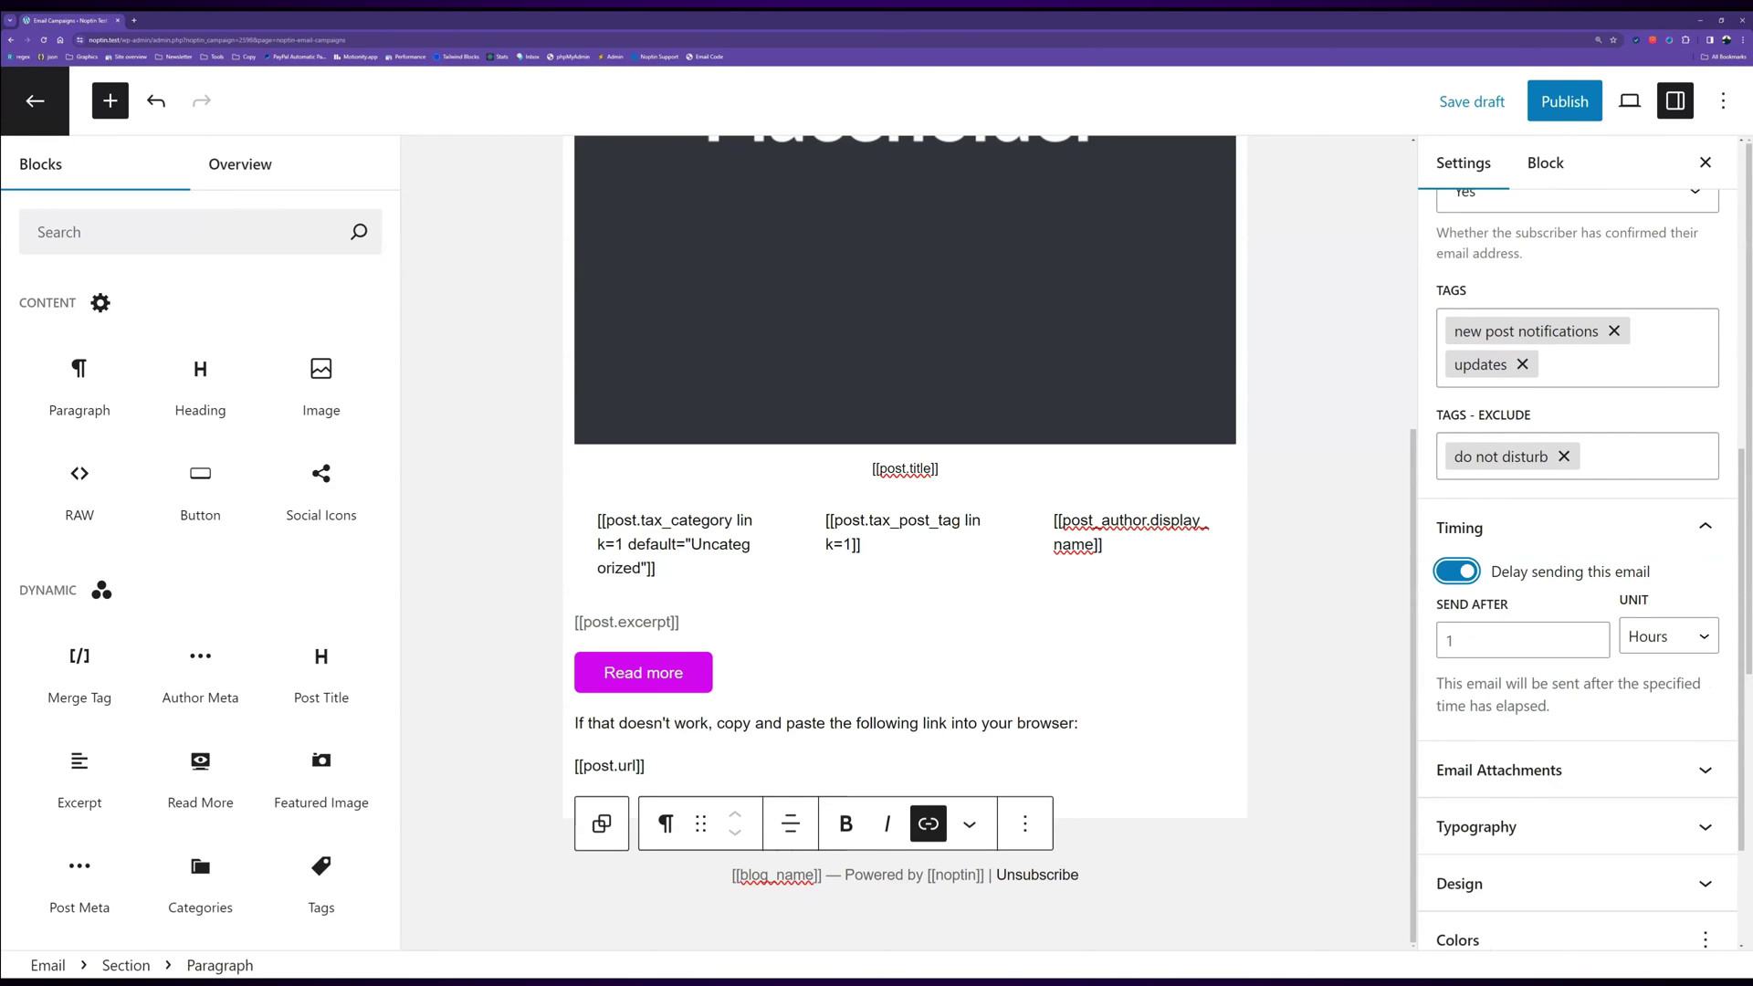
scroll(1553, 630, down, 1)
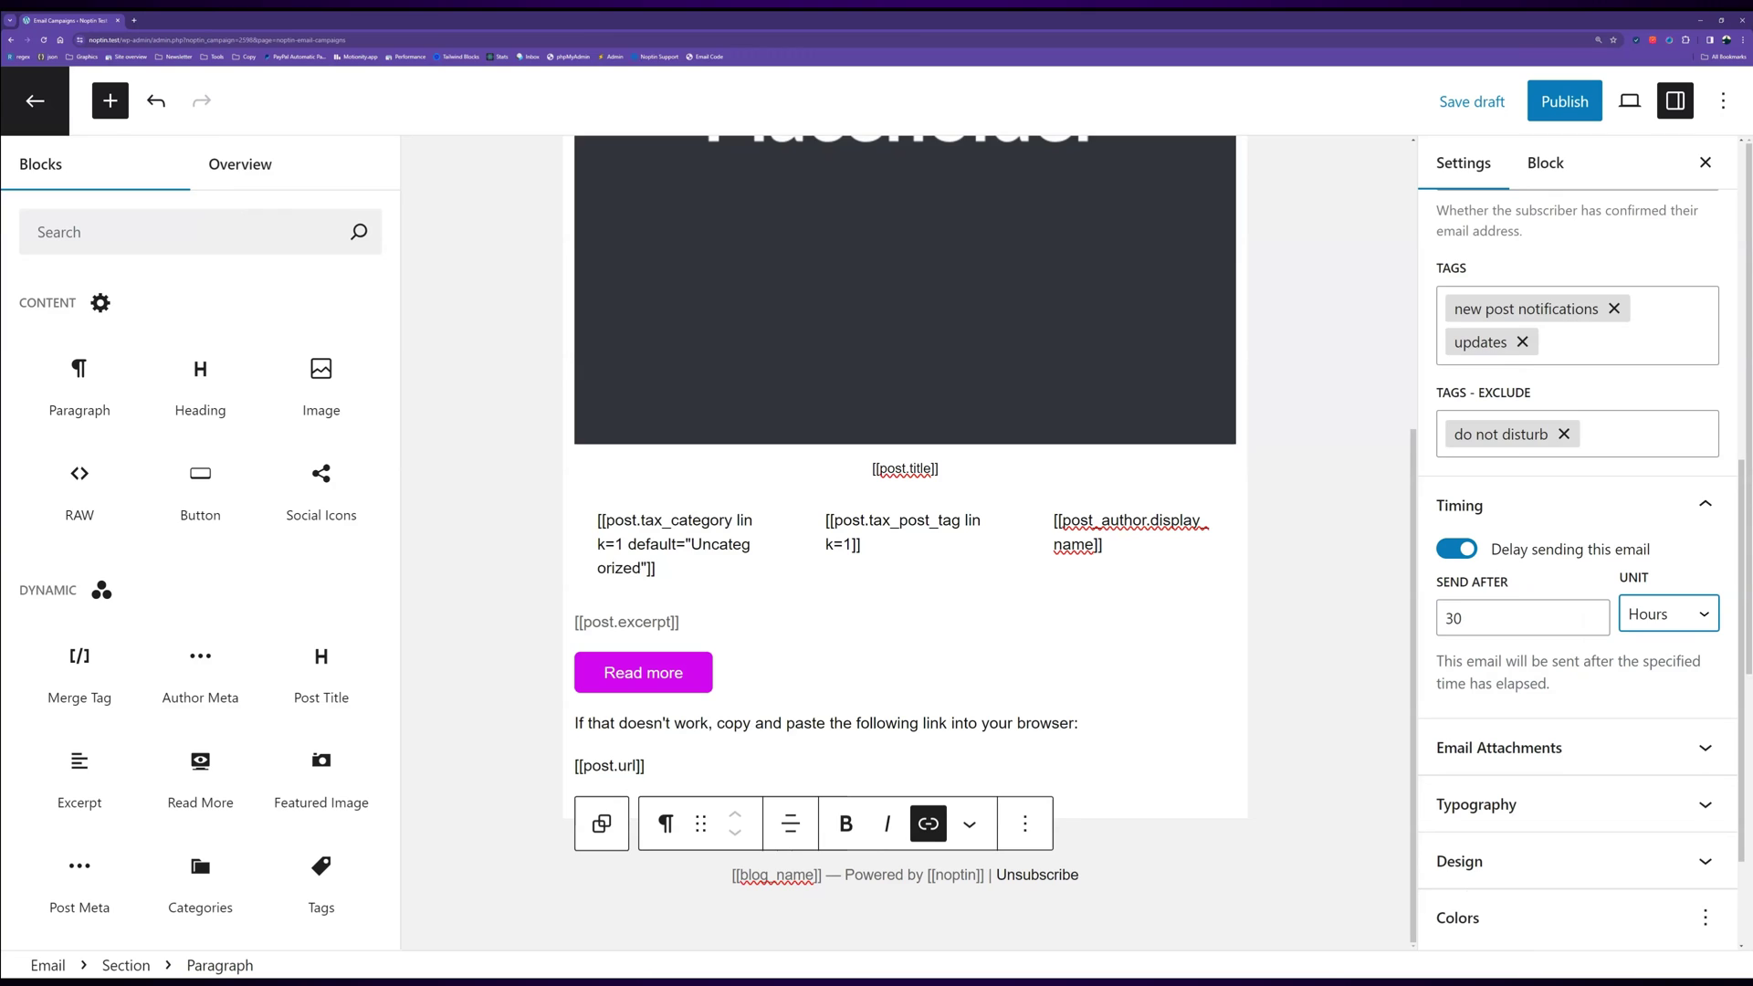
scroll(1580, 566, up, 1)
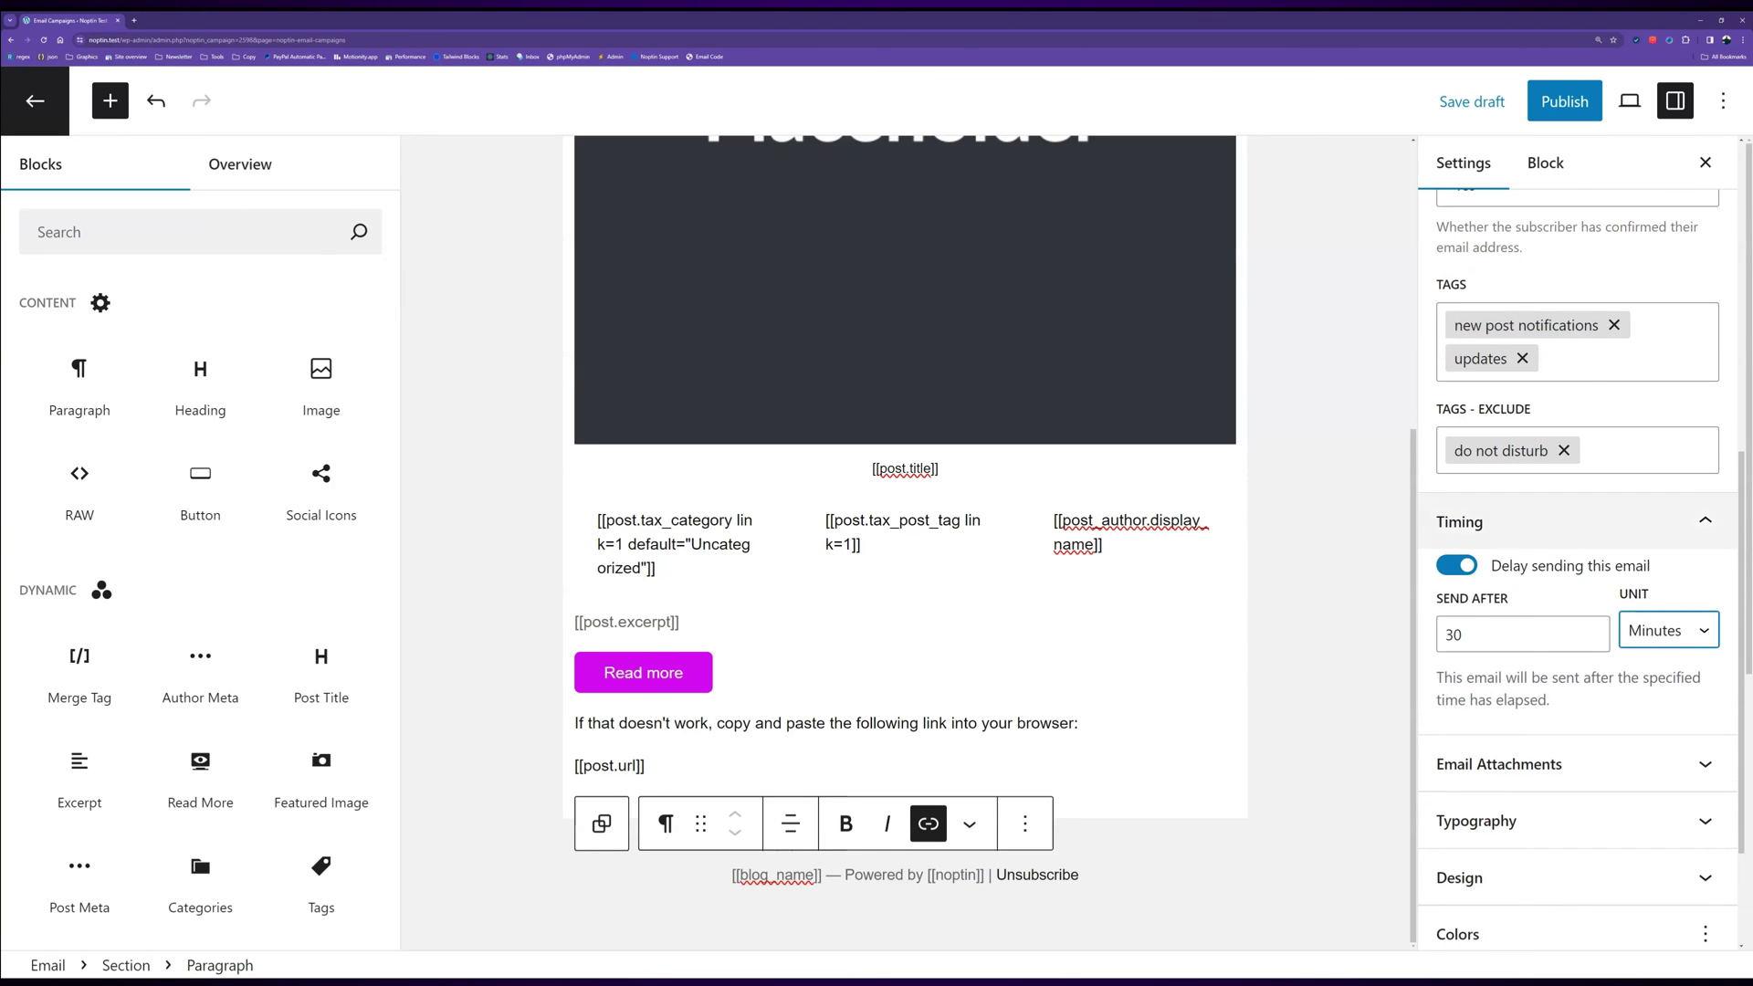
click(1460, 521)
Step: Set the email typography to Courier New, size 16, Semi Bold weight
click(1463, 445)
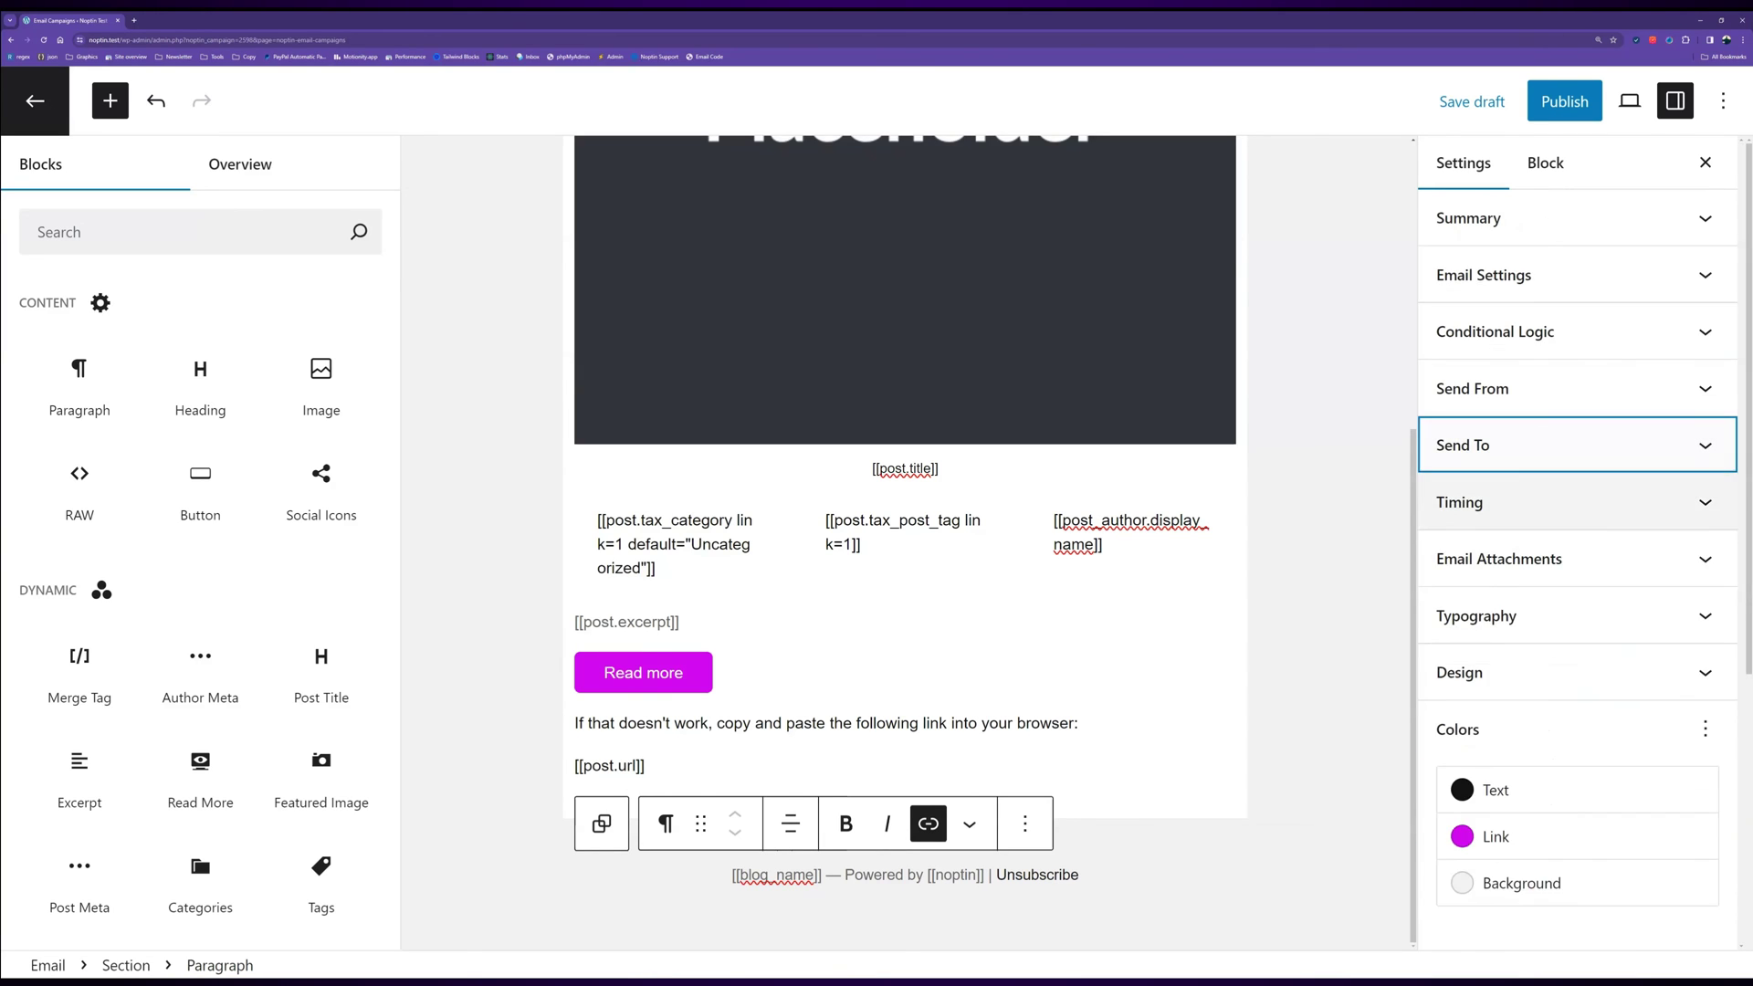
click(1500, 559)
click(1477, 739)
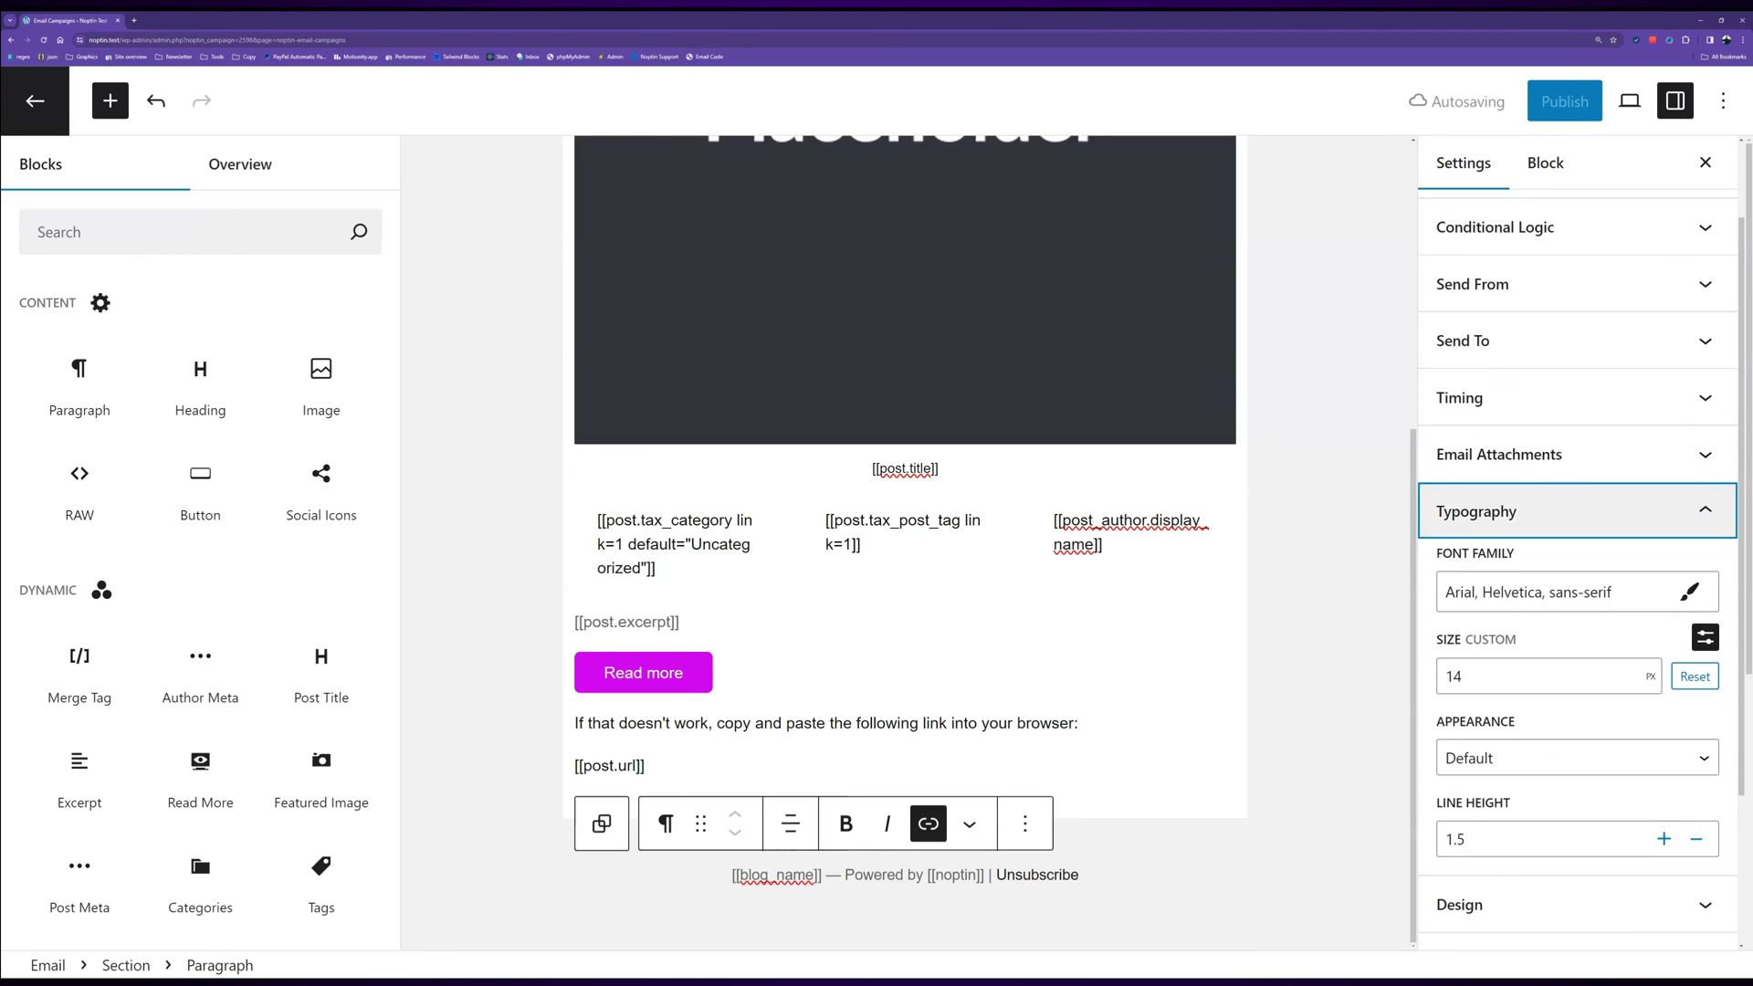
click(1553, 583)
click(1578, 312)
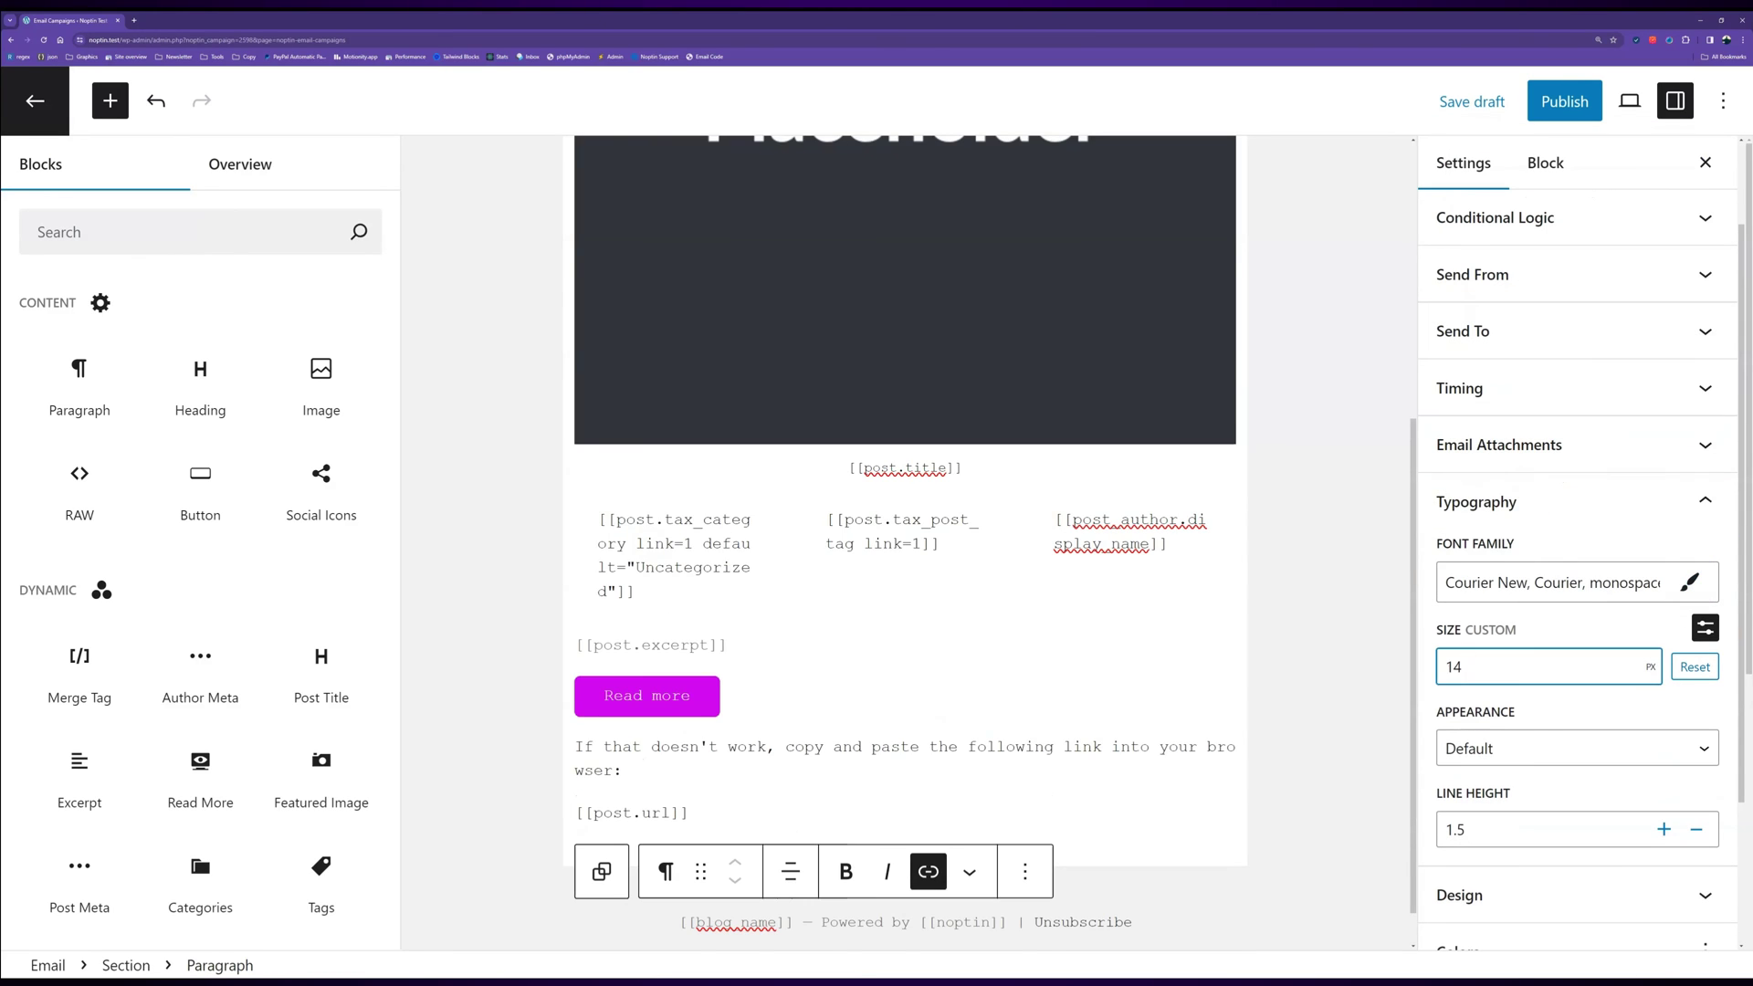
key(Up)
key(Up)
key(Tab)
key(m)
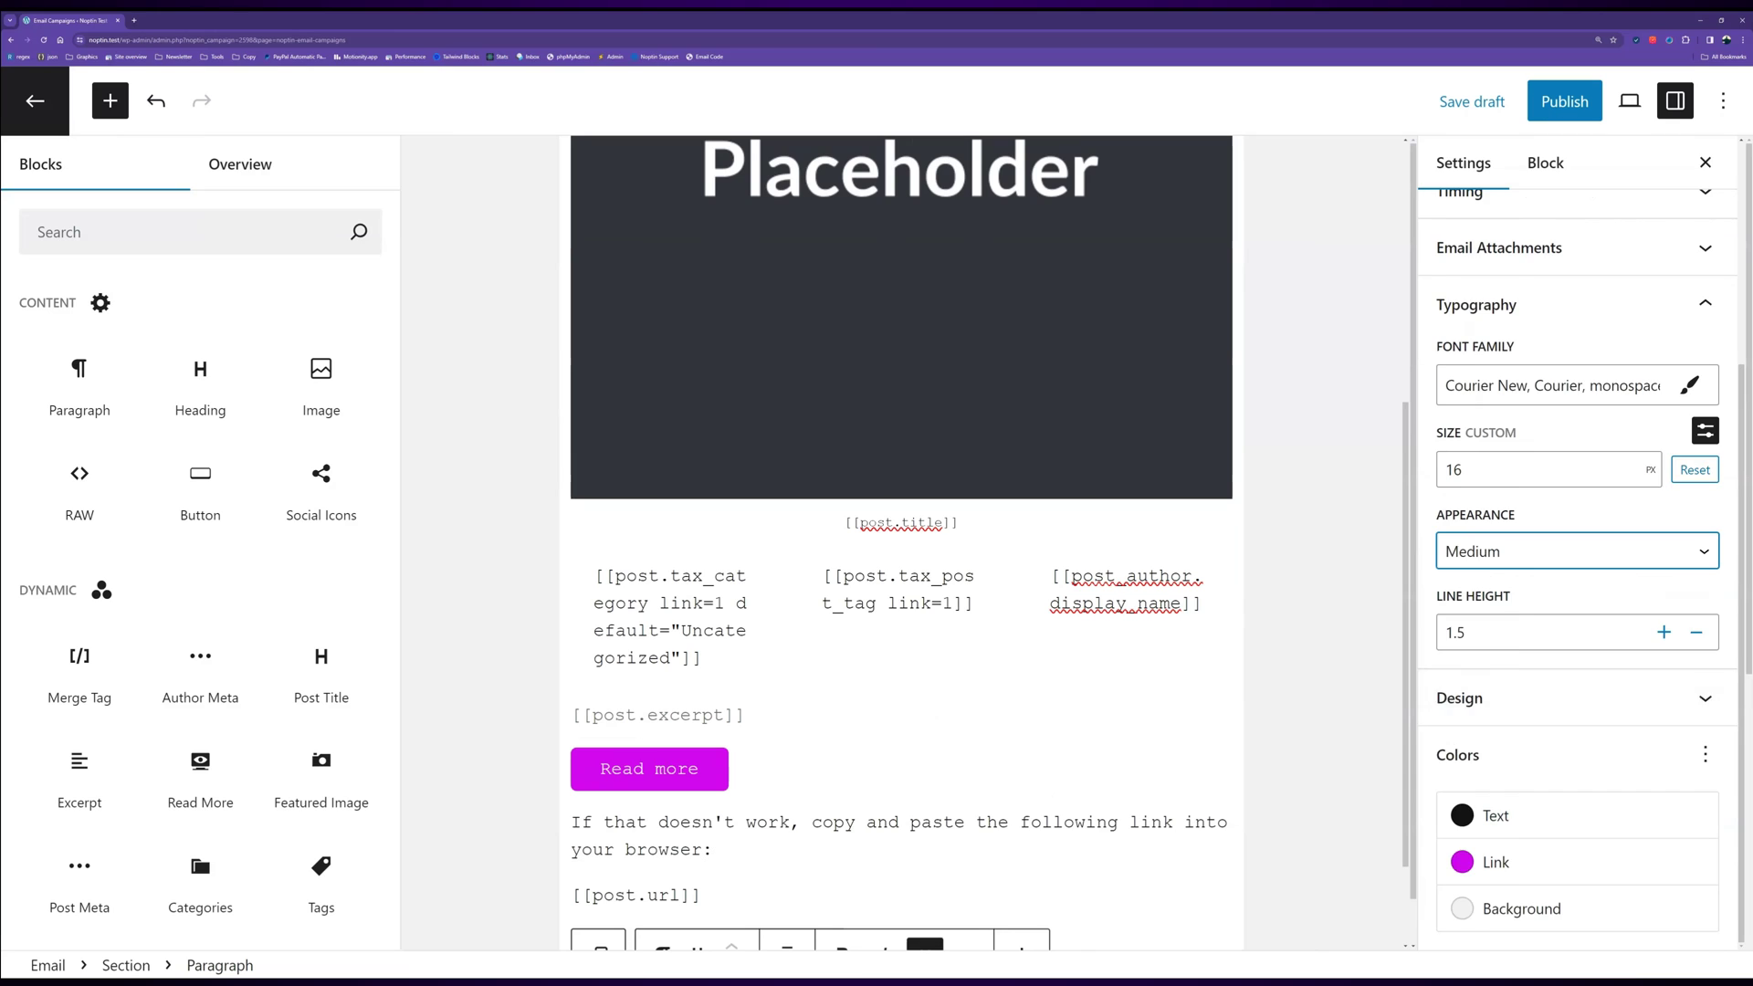
key(alt+Down)
key(Down)
key(Return)
key(Tab)
key(Tab)
key(shift+Tab)
key(shift+Tab)
key(shift+Tab)
key(shift+Tab)
key(shift+Tab)
key(shift+Tab)
key(shift+Tab)
key(Return)
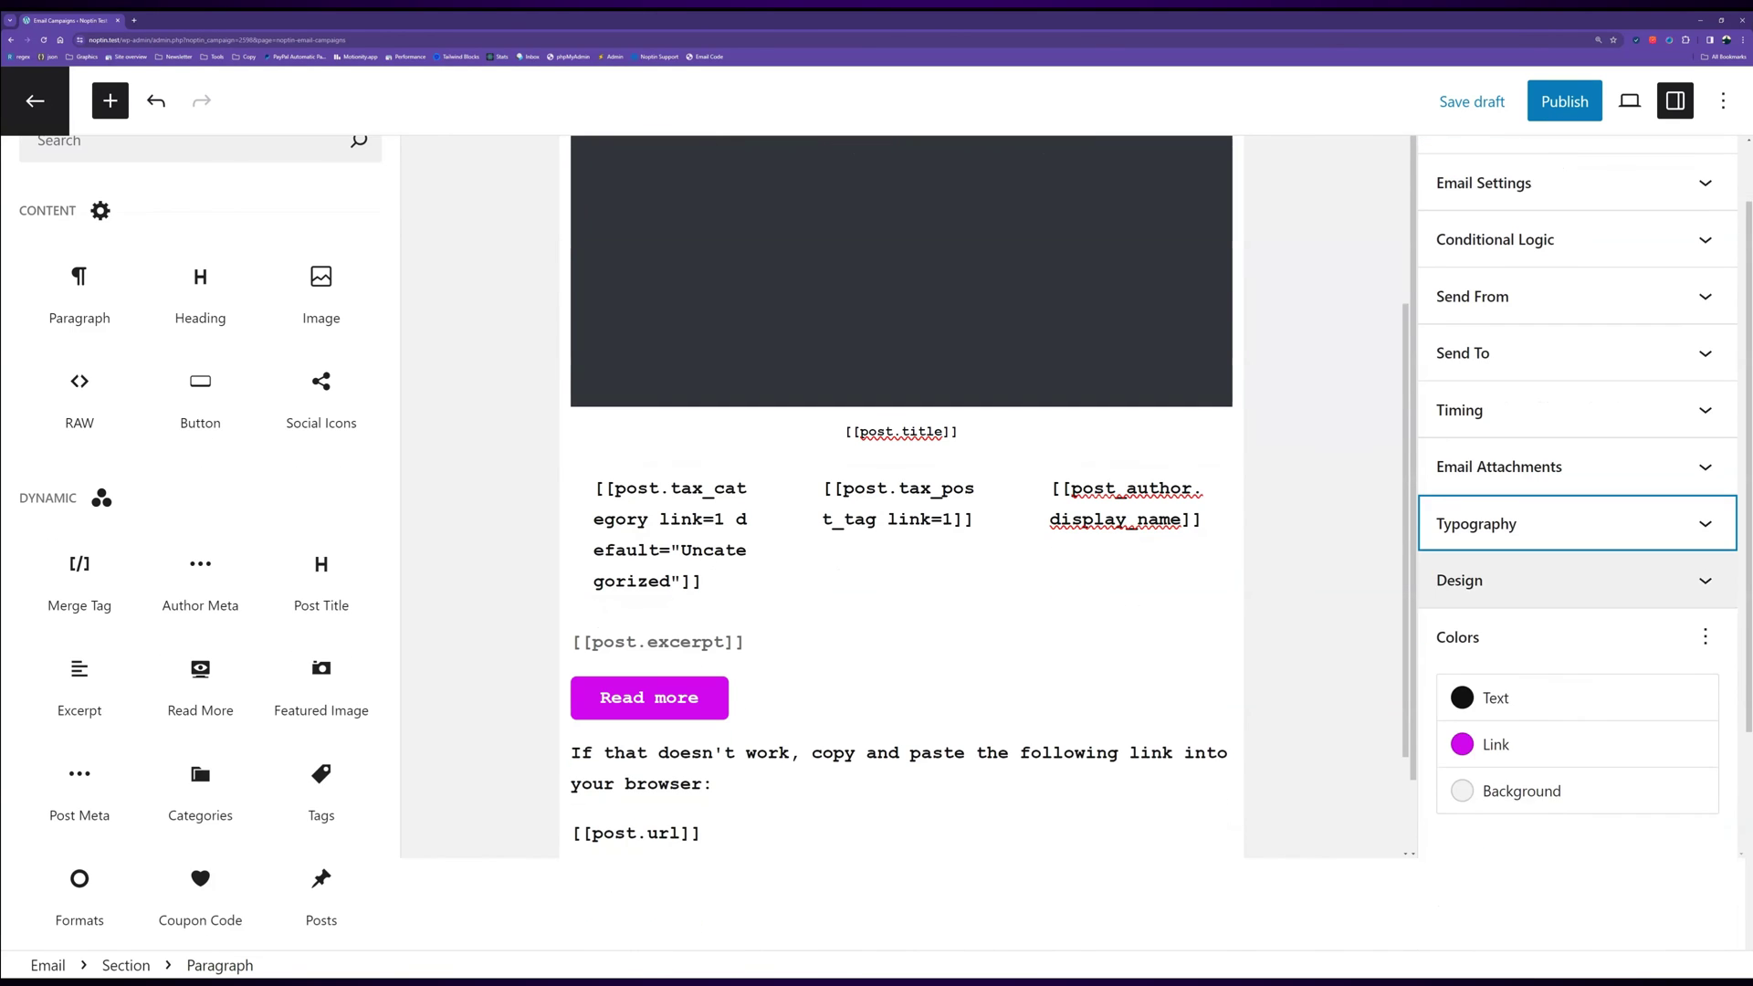
Step: Add custom CSS 'p { font-weight: bold }' under Design settings
key(Tab)
key(Return)
text(p {)
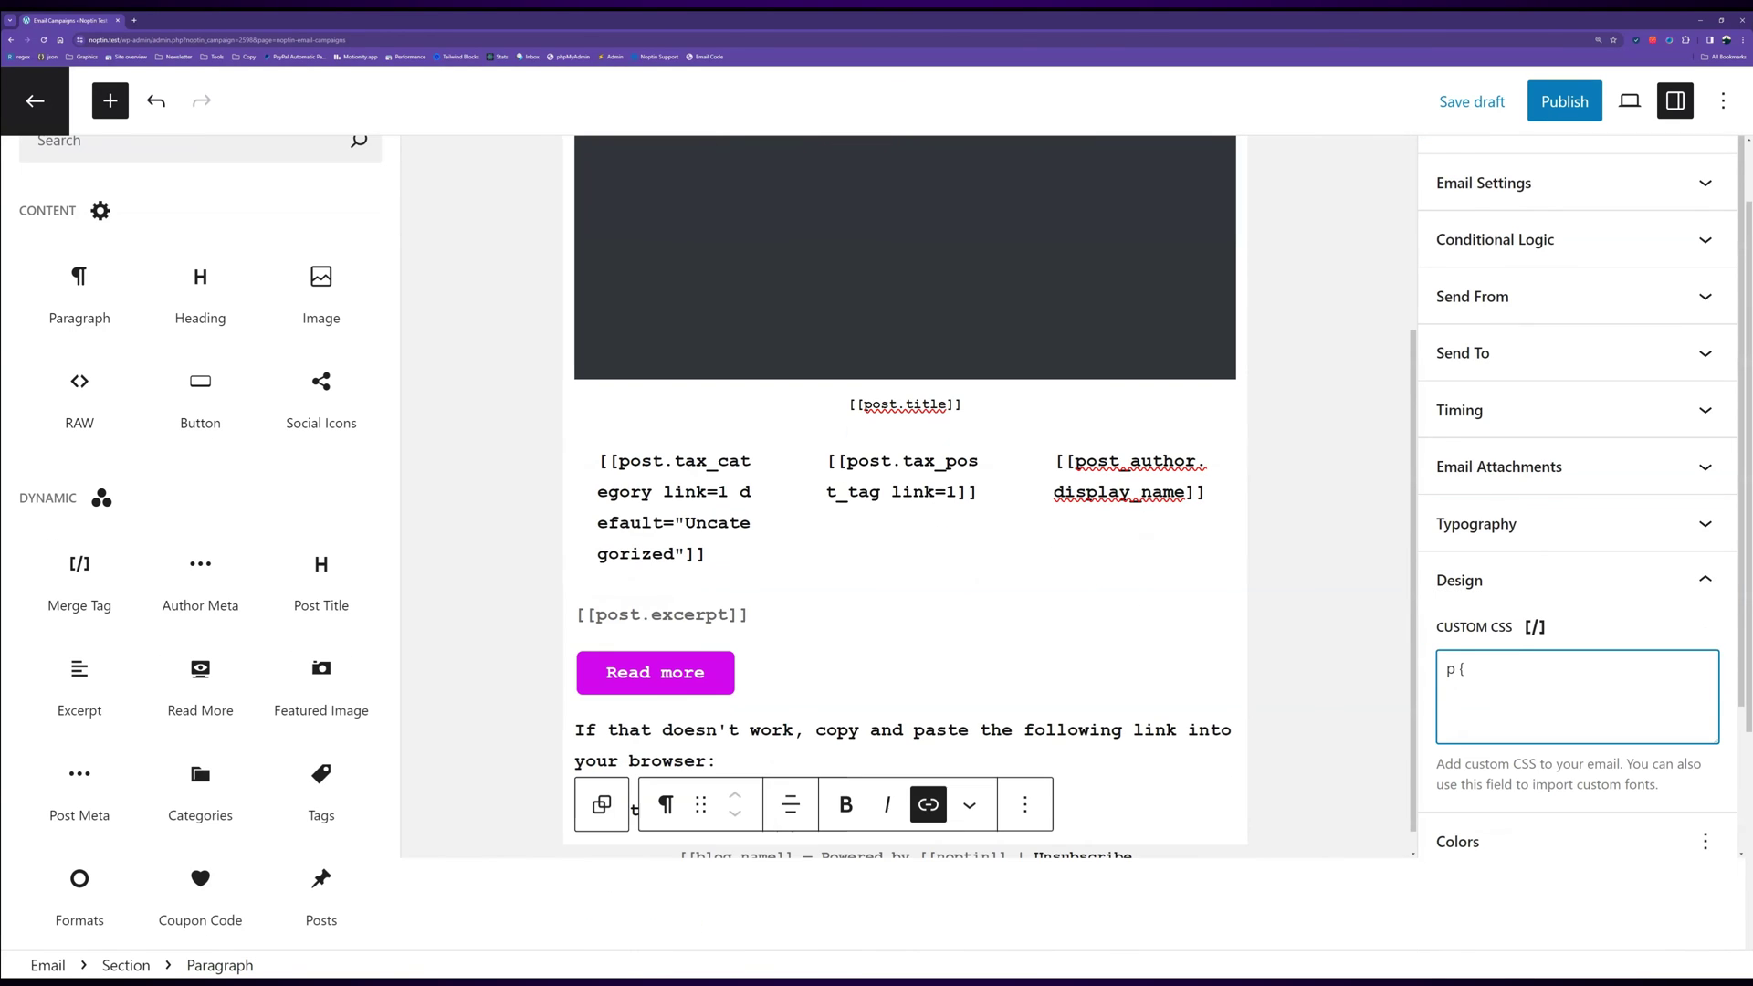
text( font-weight: bold })
key(shift+Tab)
key(shift+Tab)
key(Return)
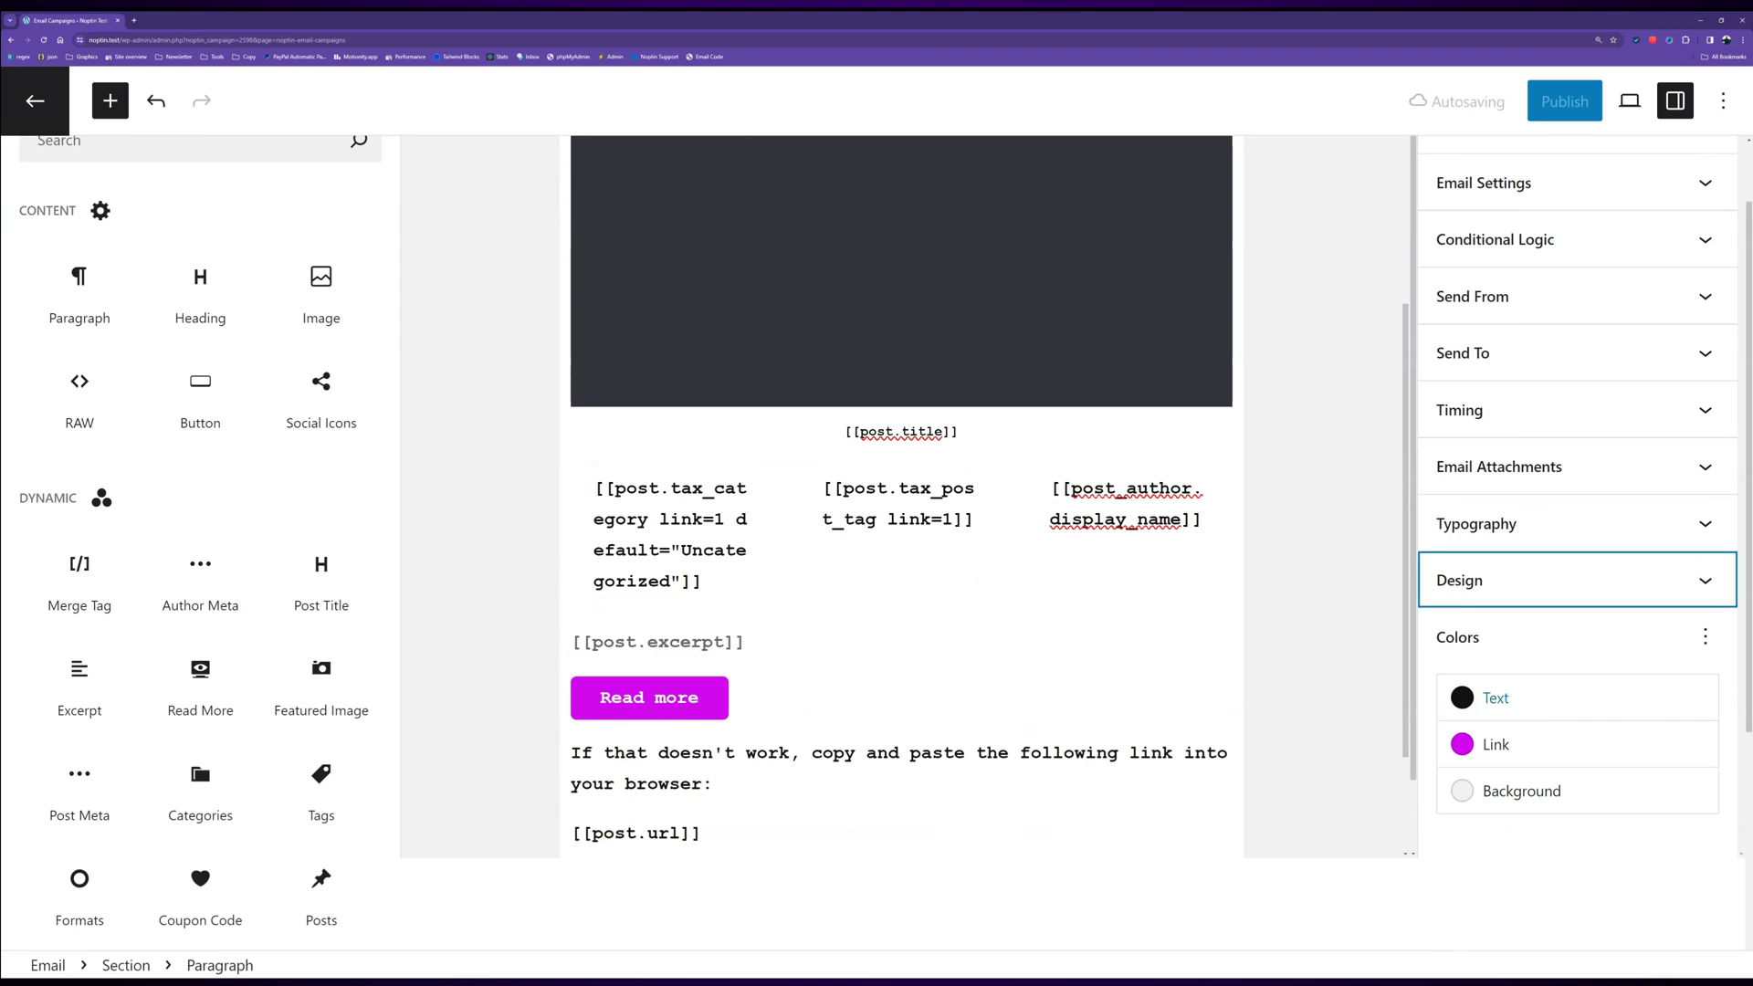
Step: Set the email text colour to black and the email background to red
key(Tab)
key(Tab)
key(Return)
key(Tab)
key(Tab)
key(Tab)
key(Return)
key(Escape)
key(Tab)
key(Tab)
key(Return)
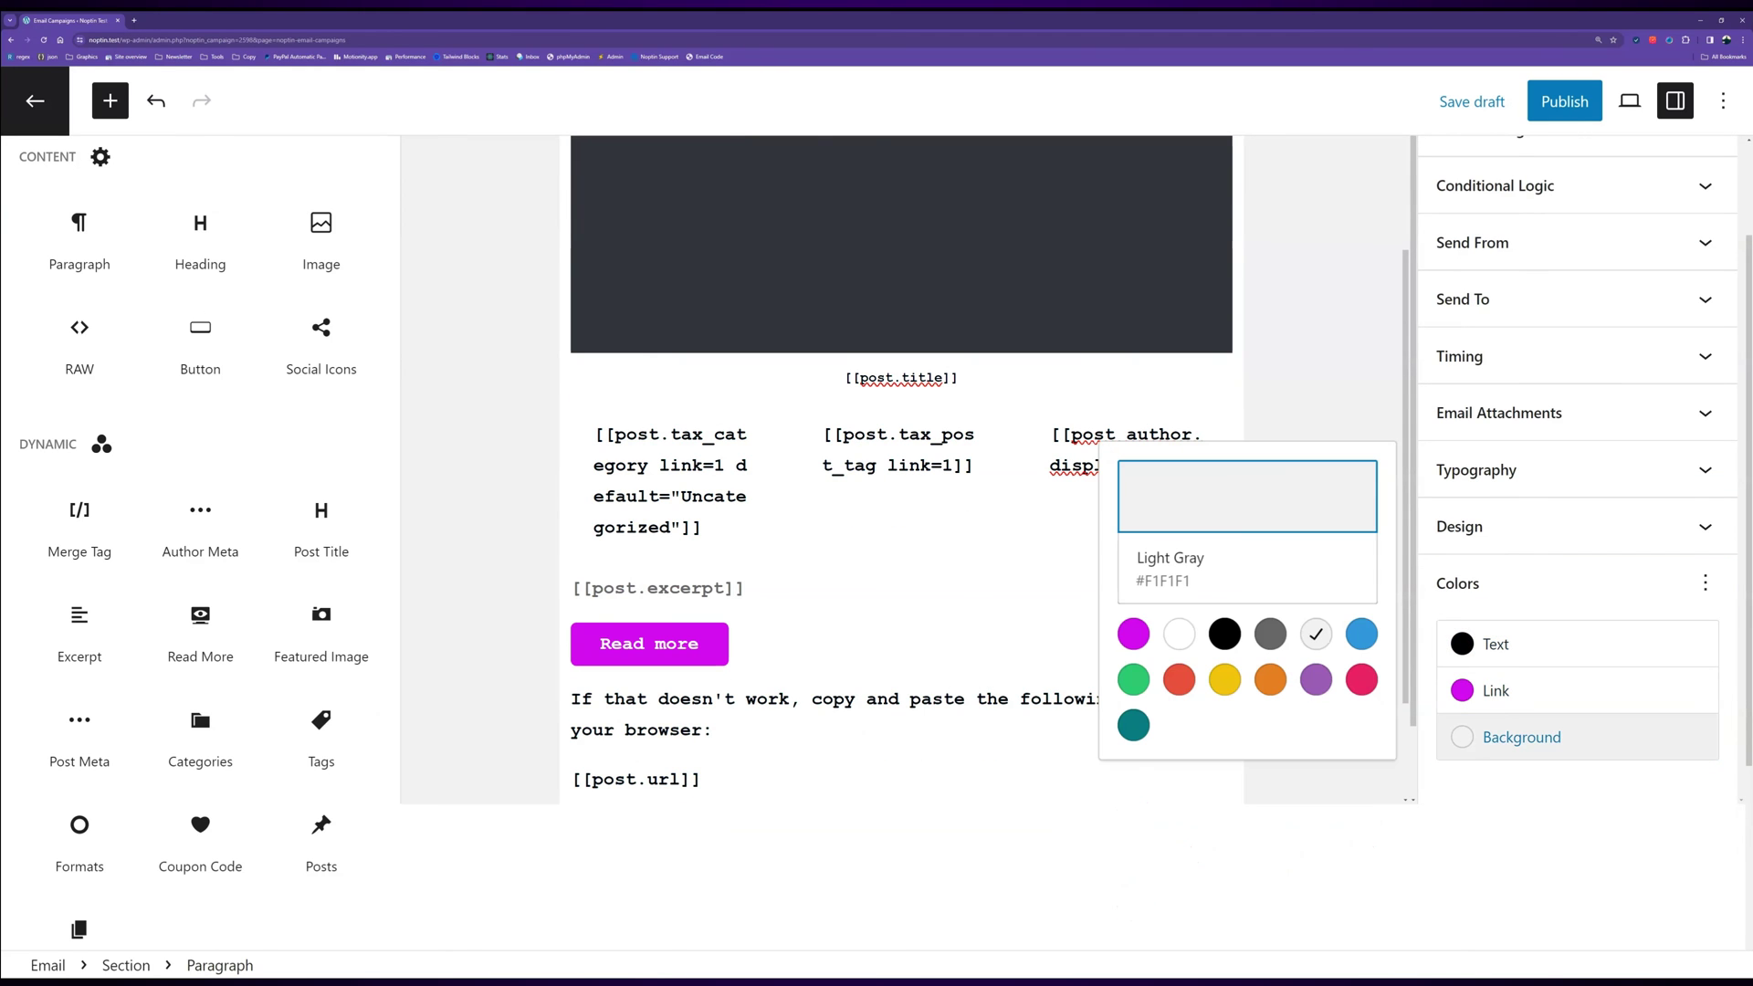
key(Tab)
key(Tab)
key(Tab)
key(Tab)
key(Tab)
key(Tab)
key(Tab)
key(Tab)
key(Return)
key(Escape)
scroll(658, 458, up, 10)
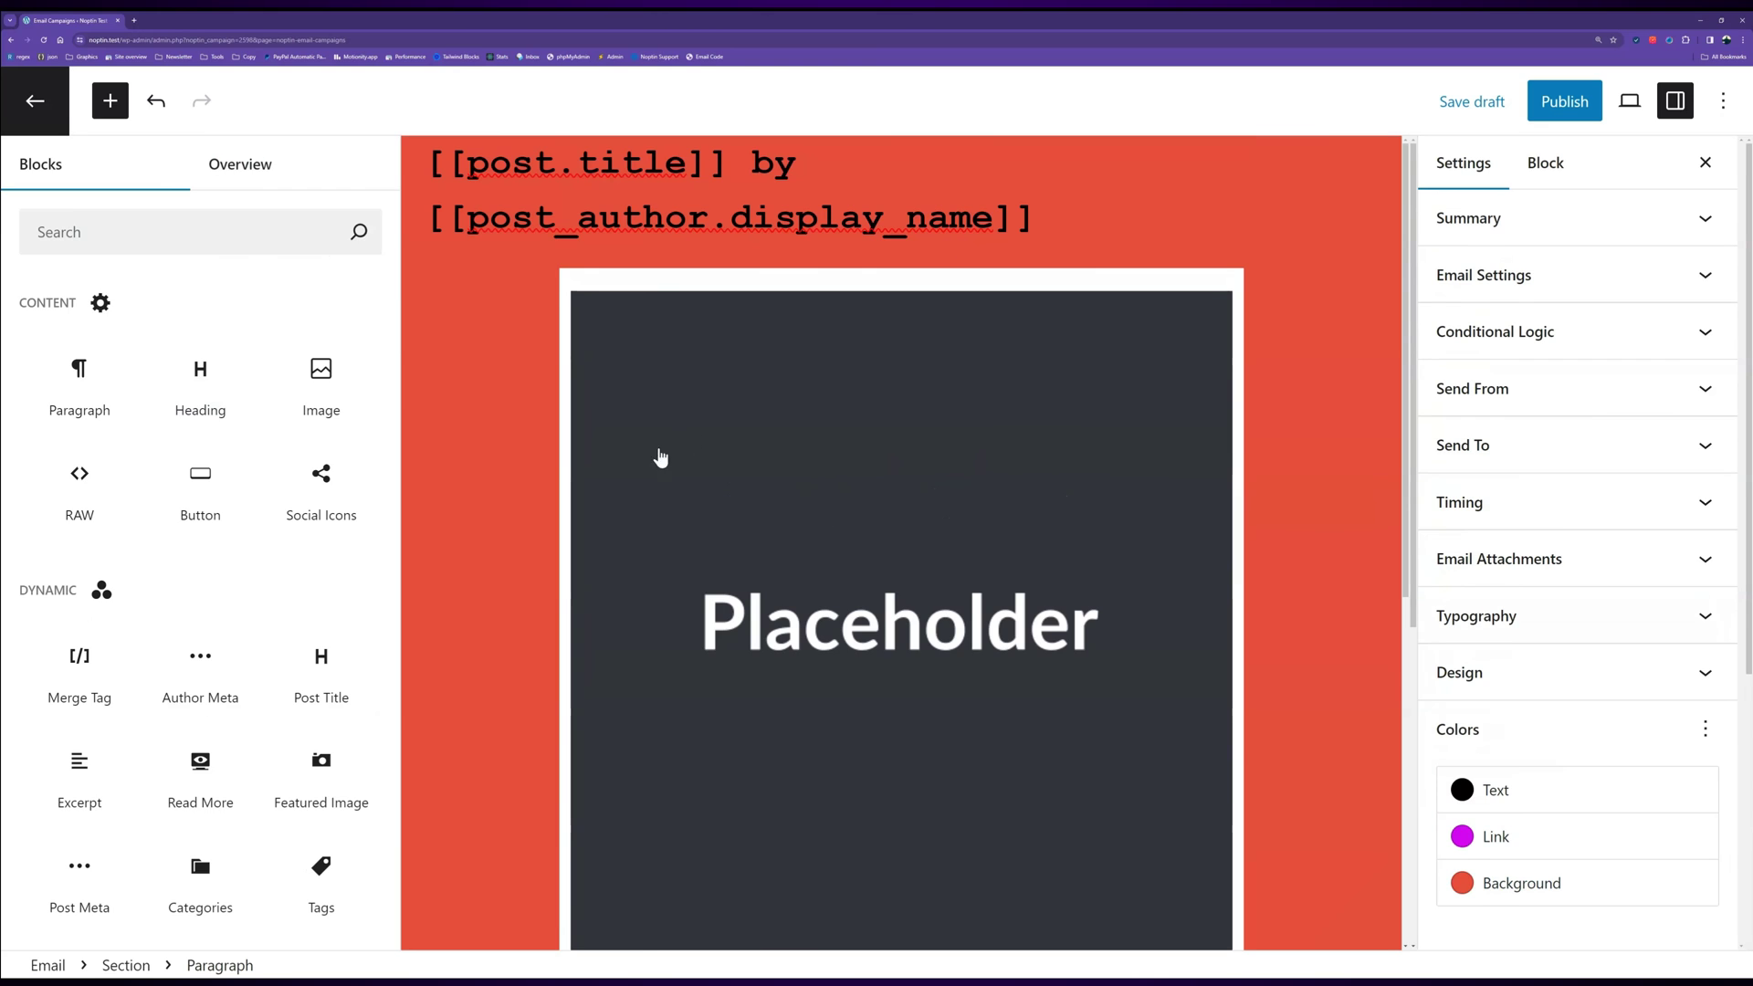
Step: Select the main content section and set its width to 500 px
click(240, 163)
click(475, 562)
scroll(1005, 639, down, 1)
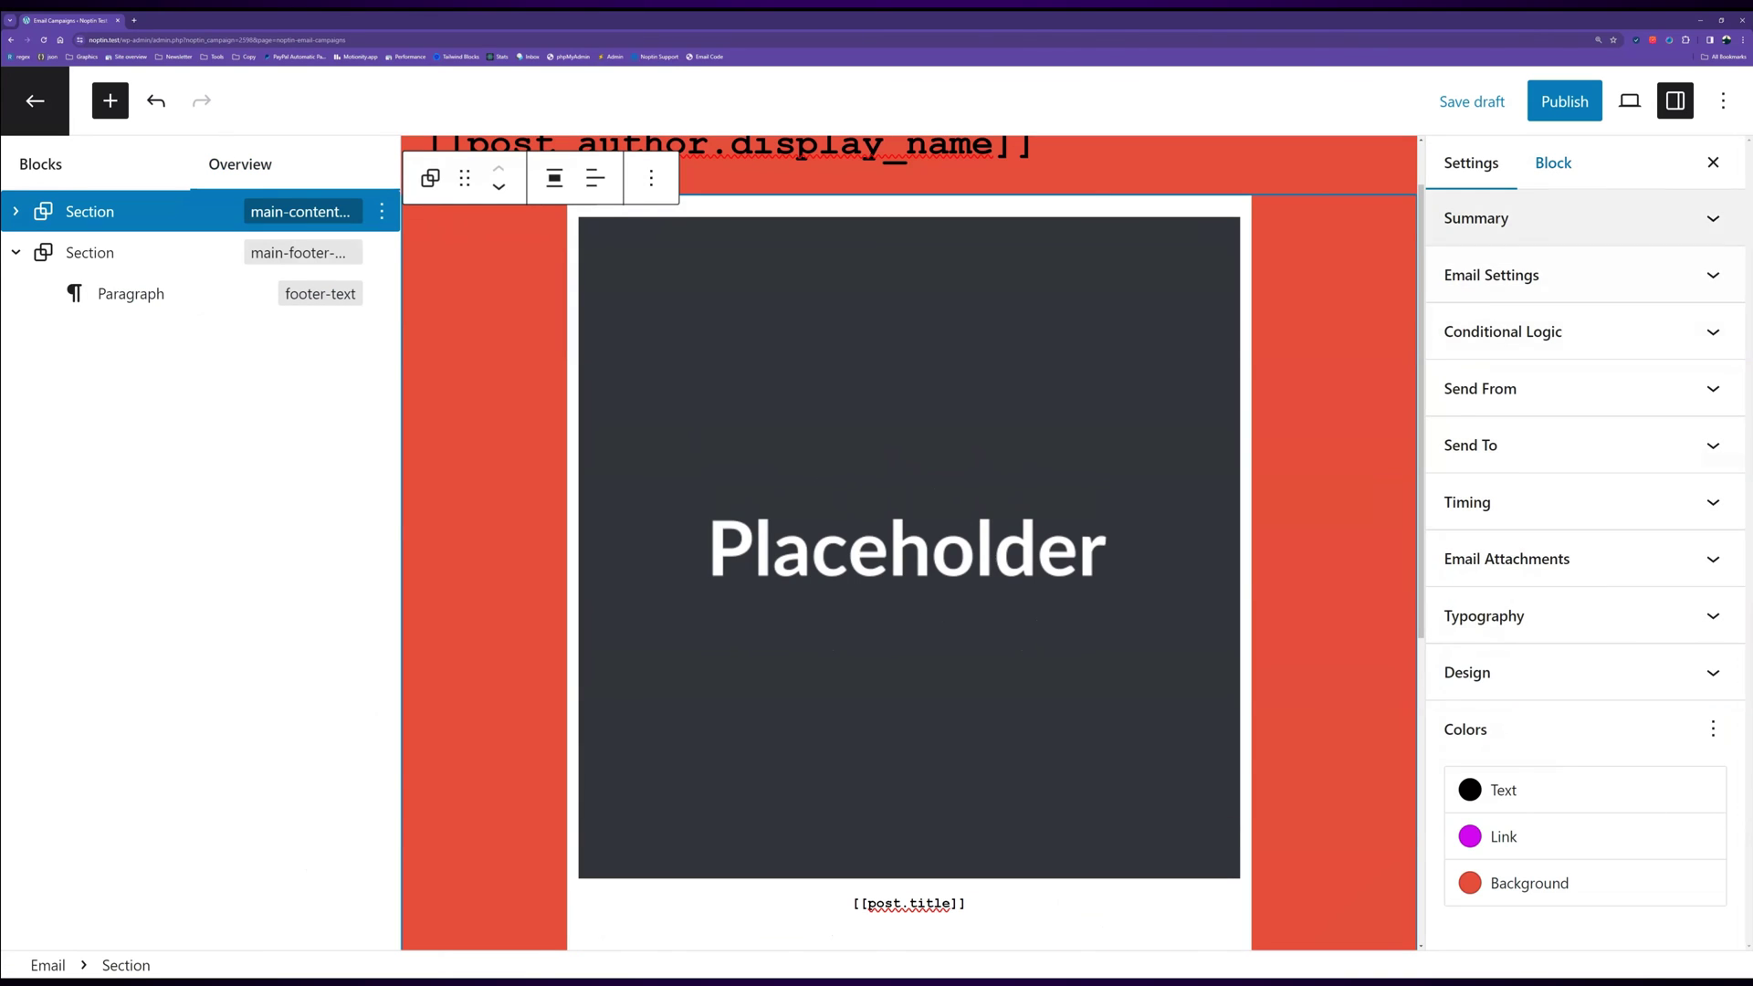
click(1553, 163)
click(1666, 306)
click(1506, 305)
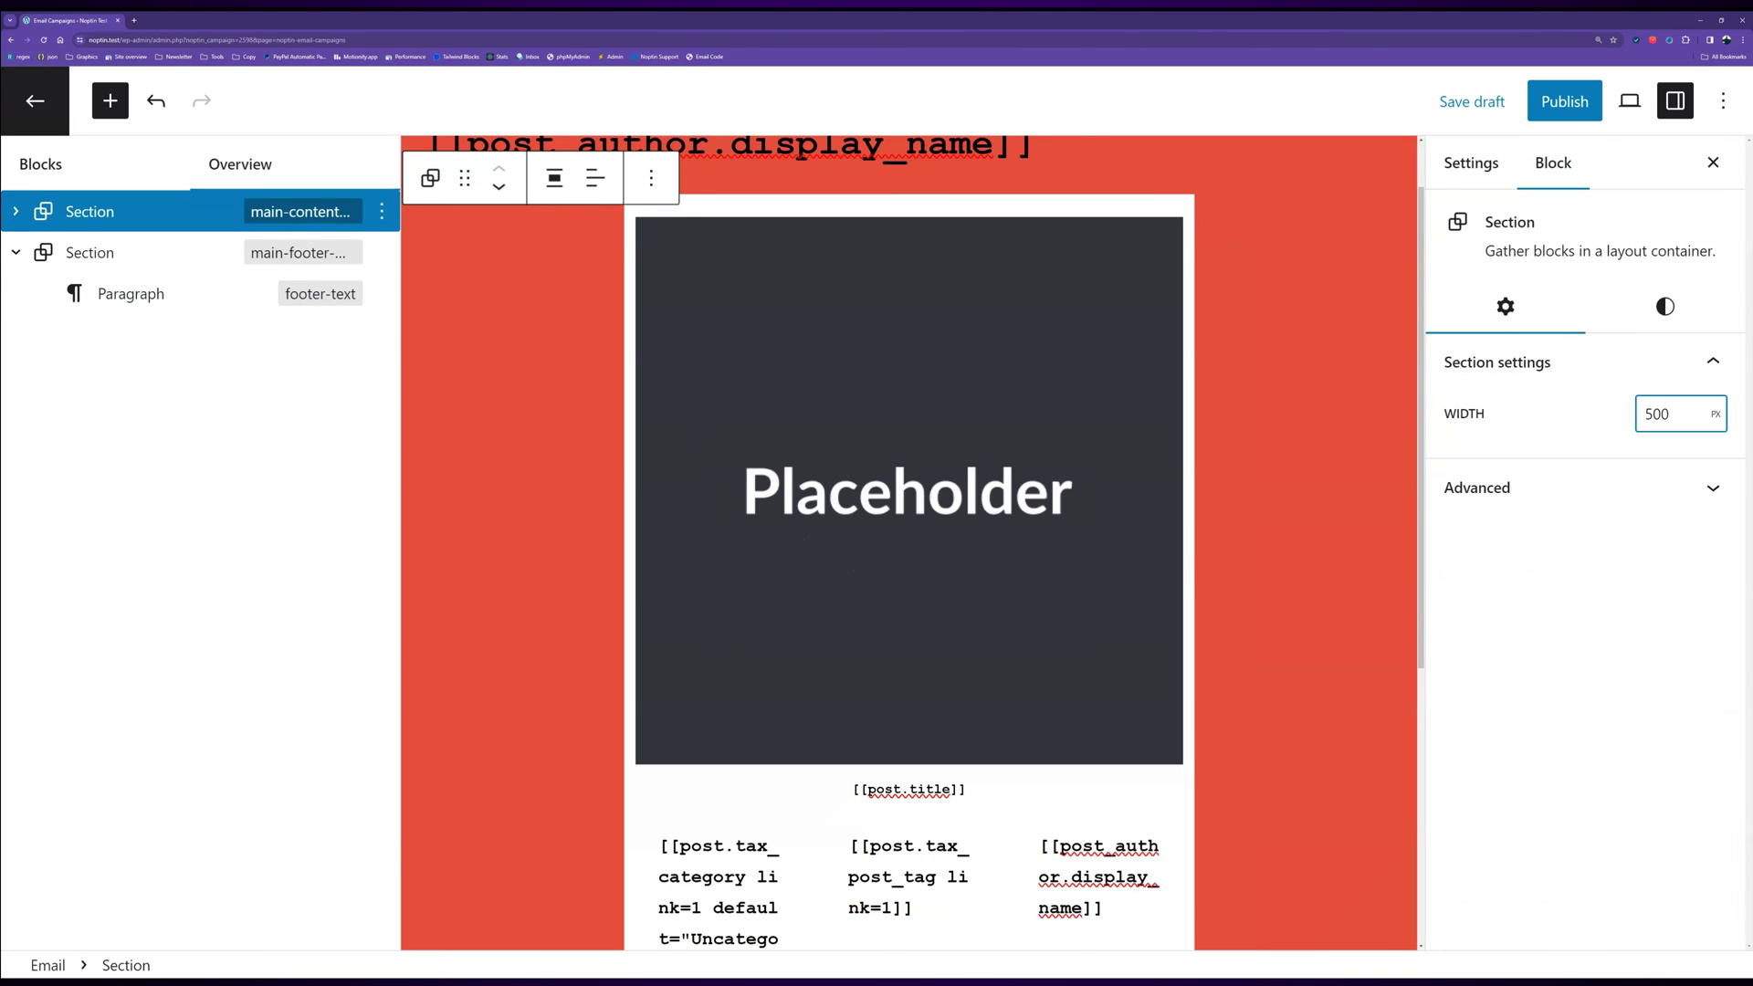
click(1666, 305)
scroll(1552, 585, down, 3)
Step: Give the main content section a black background and white text
click(1530, 585)
click(1324, 753)
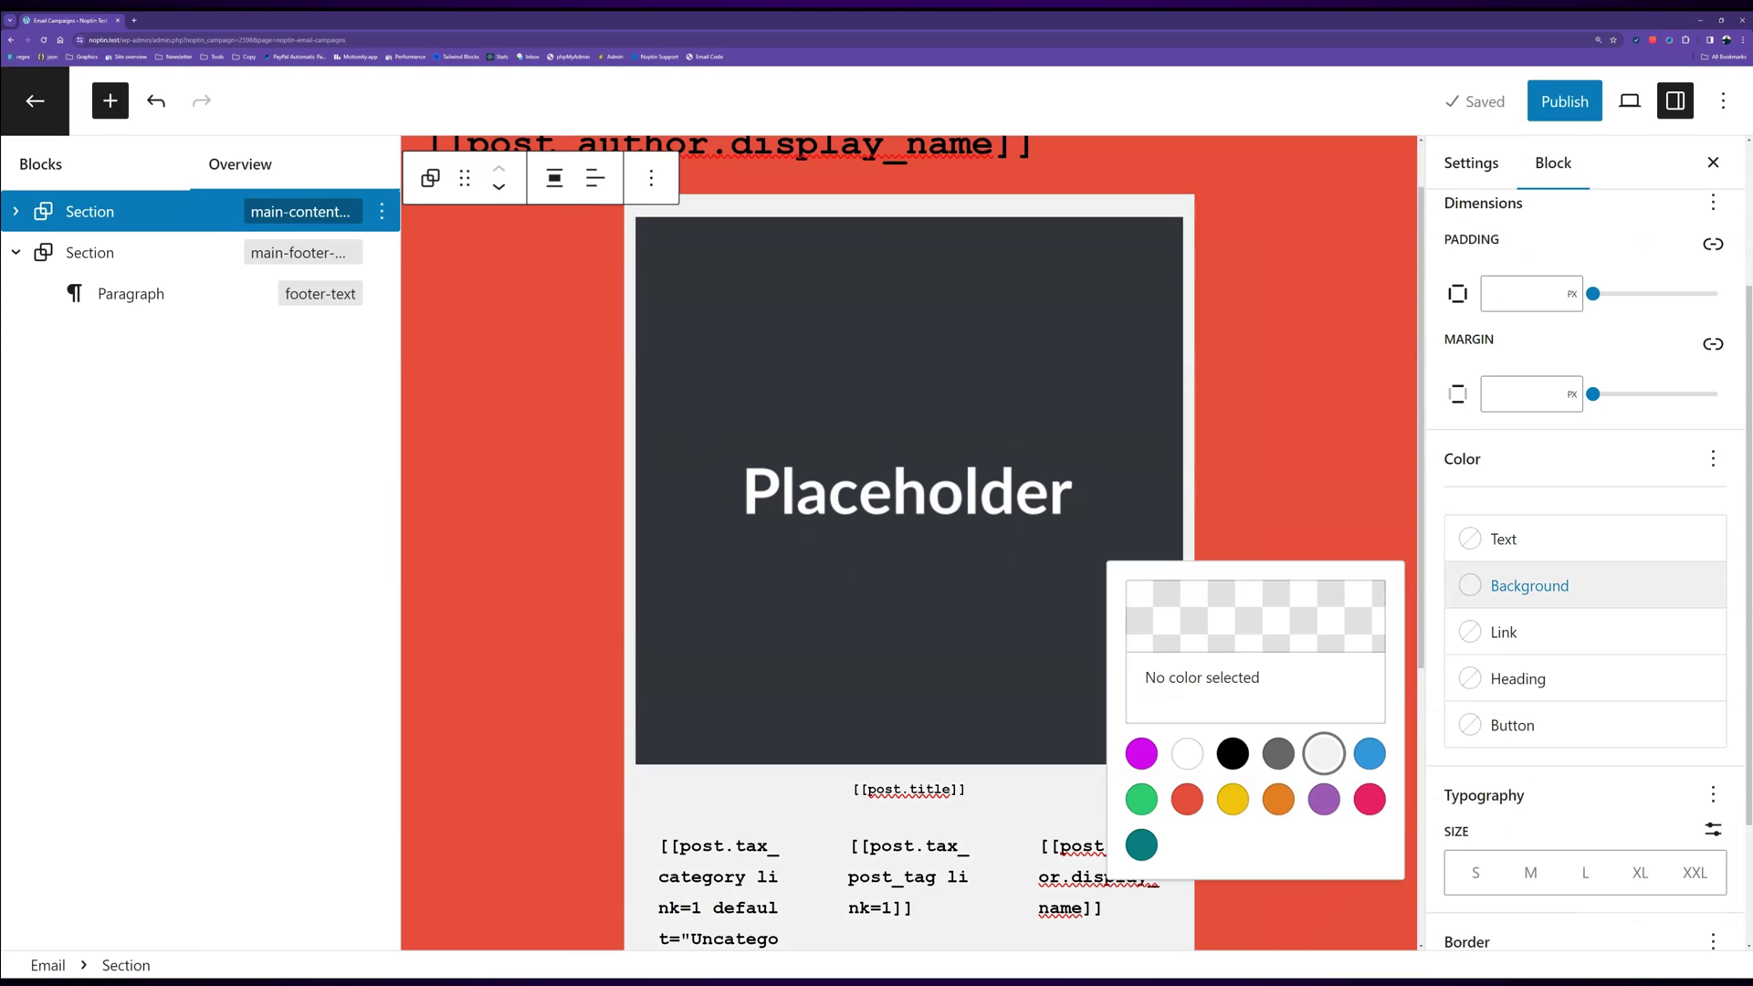
click(1233, 753)
click(1503, 539)
click(1187, 707)
key(Escape)
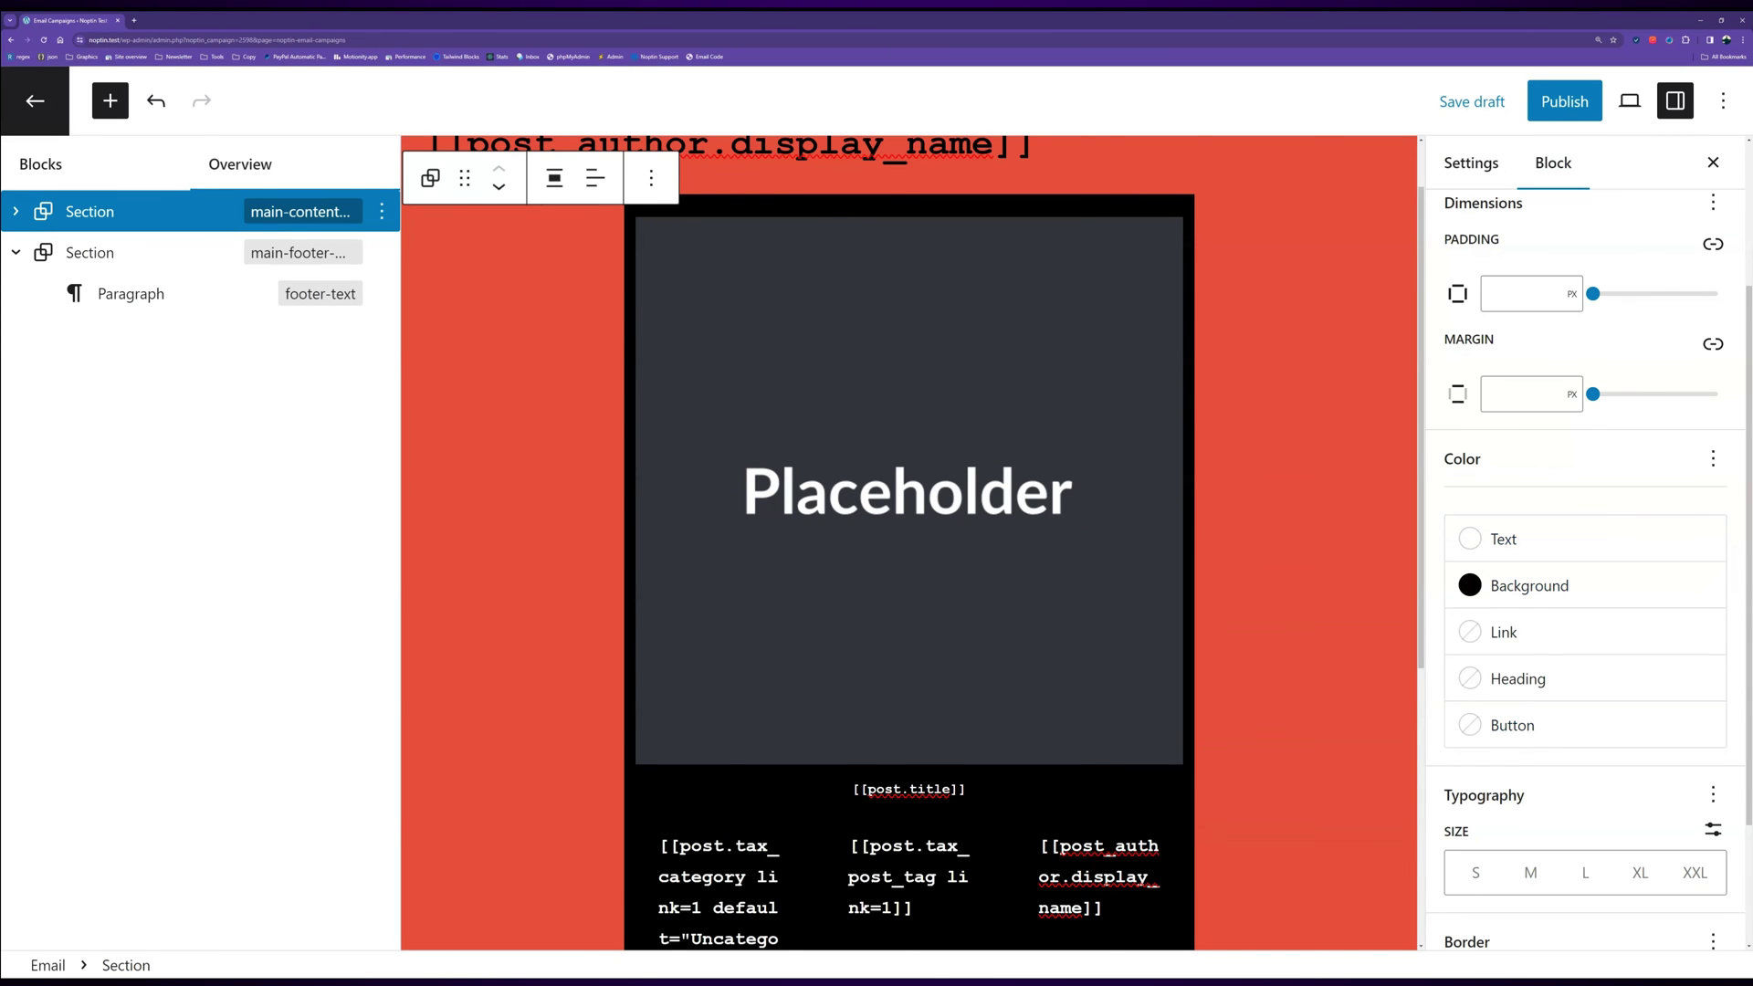
Step: Select the footer paragraph, then publish the email campaign and open its preview
scroll(908, 548, down, 5)
click(913, 873)
click(1503, 564)
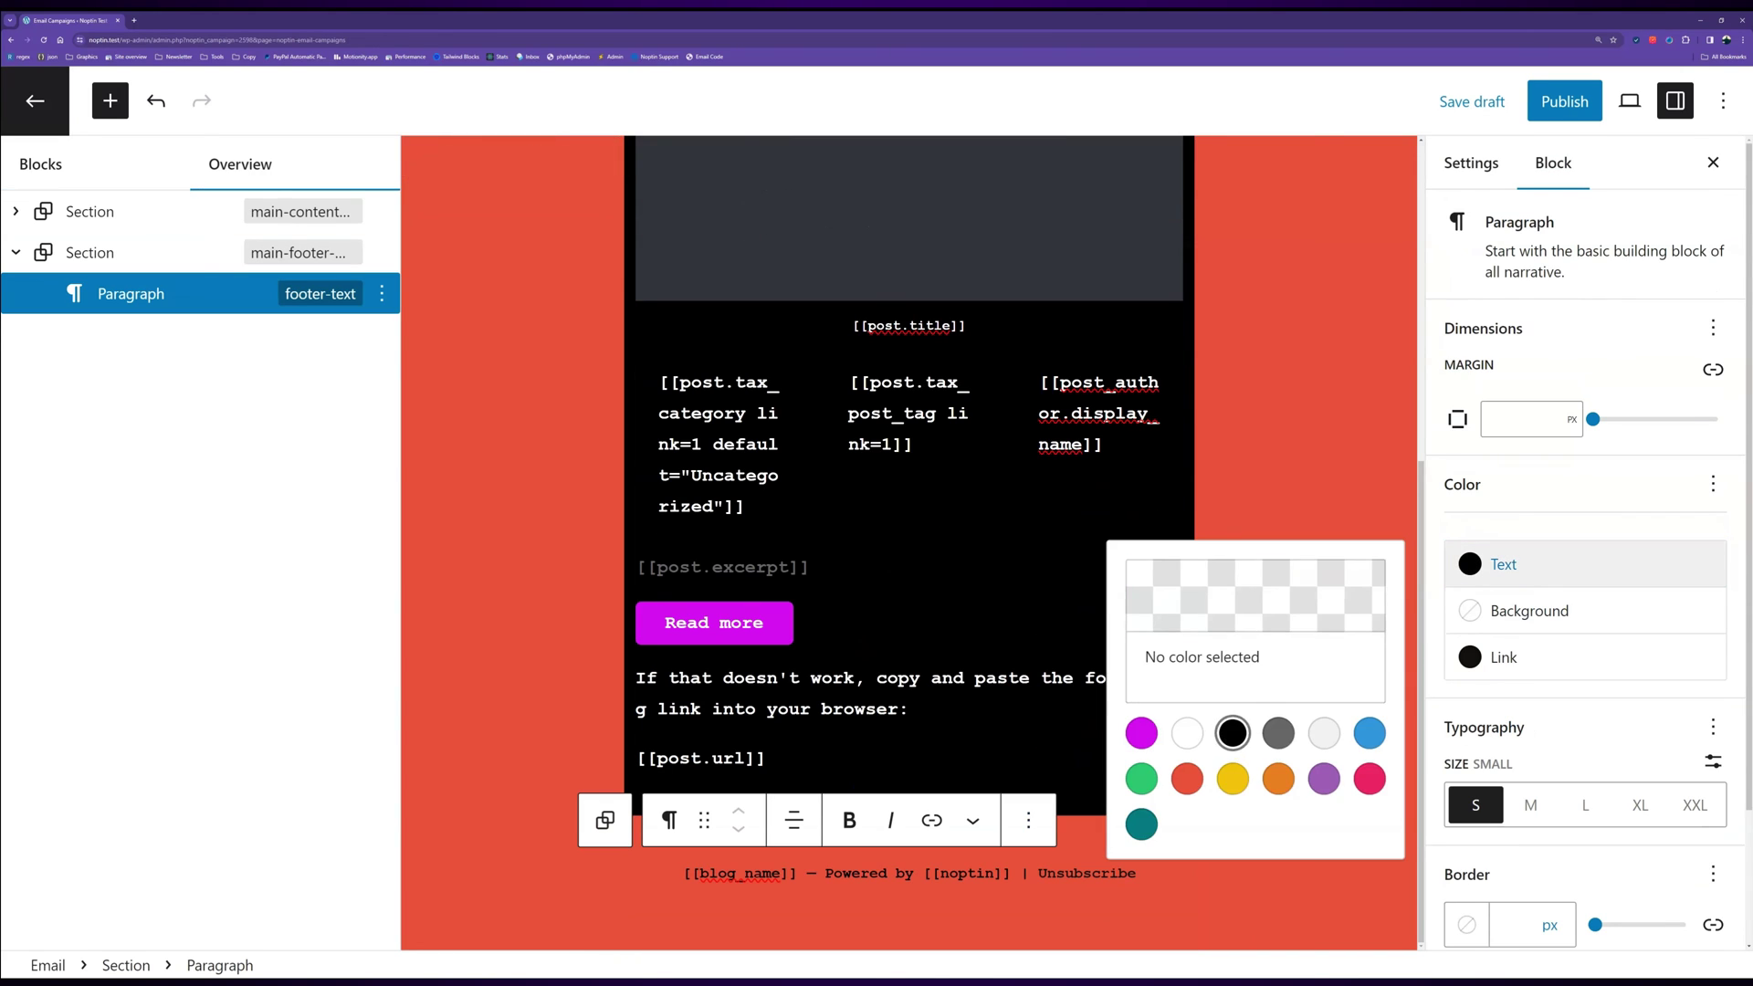
click(1565, 102)
click(279, 909)
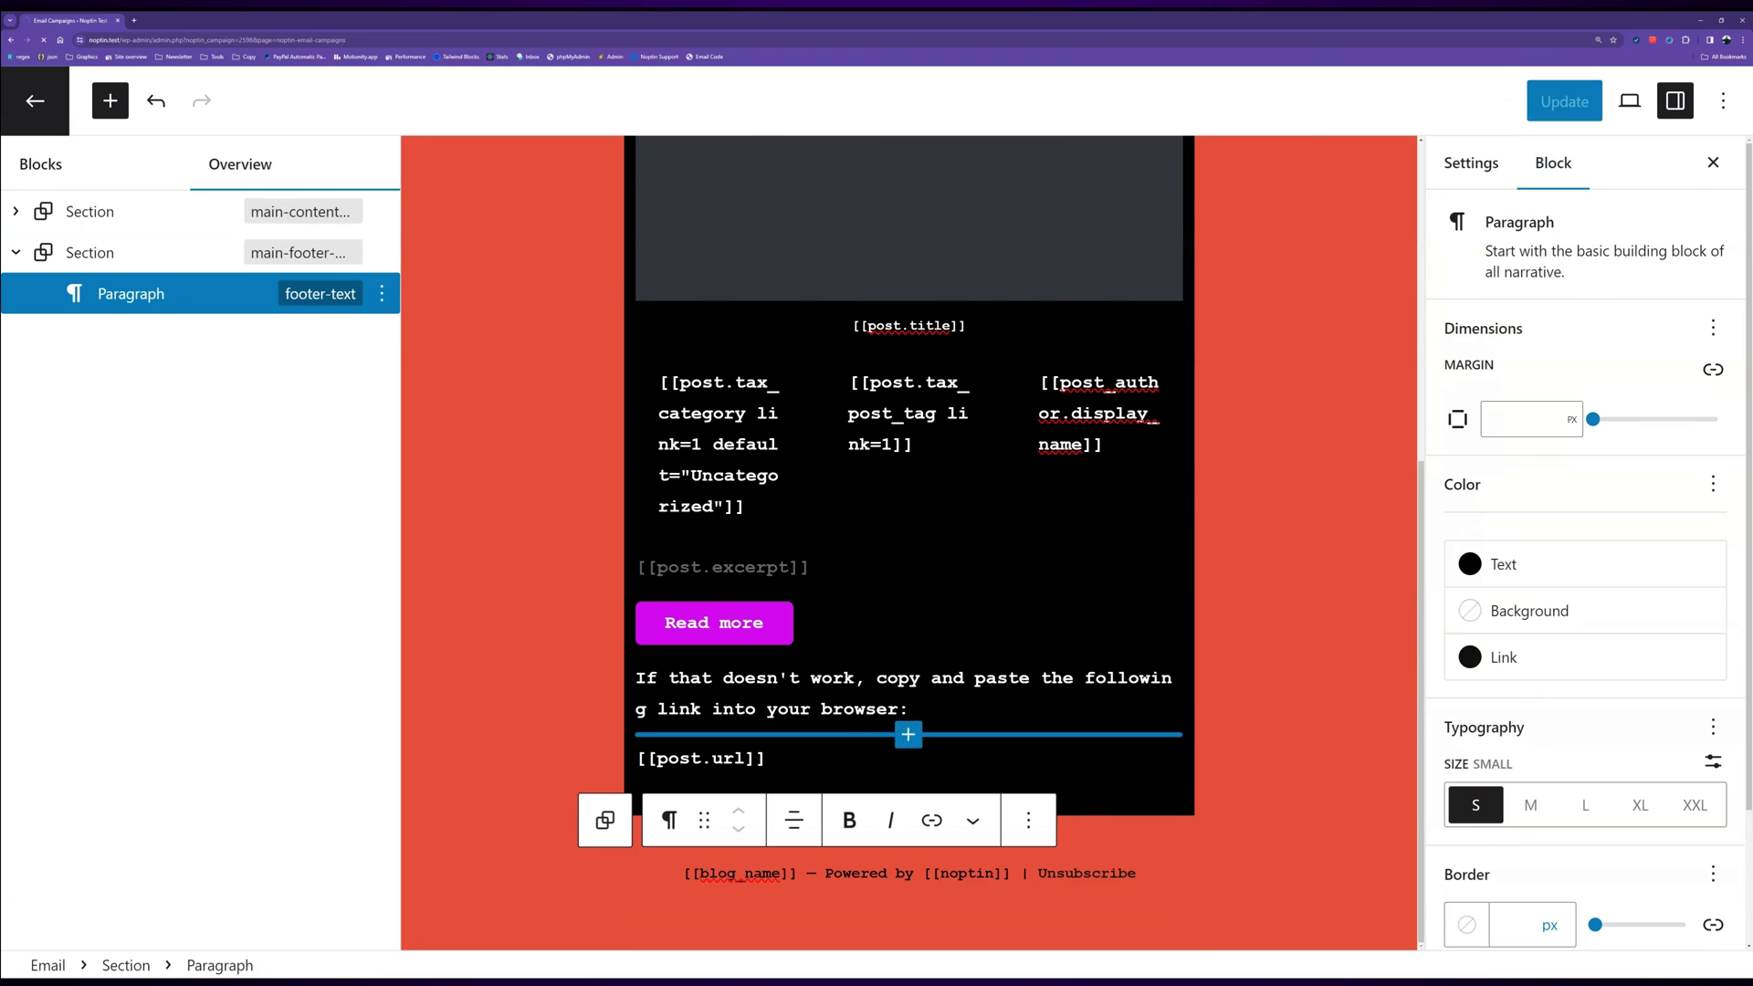
Step: Back in the editor, set the email background to Light Gray and links to blue
key(alt+Left)
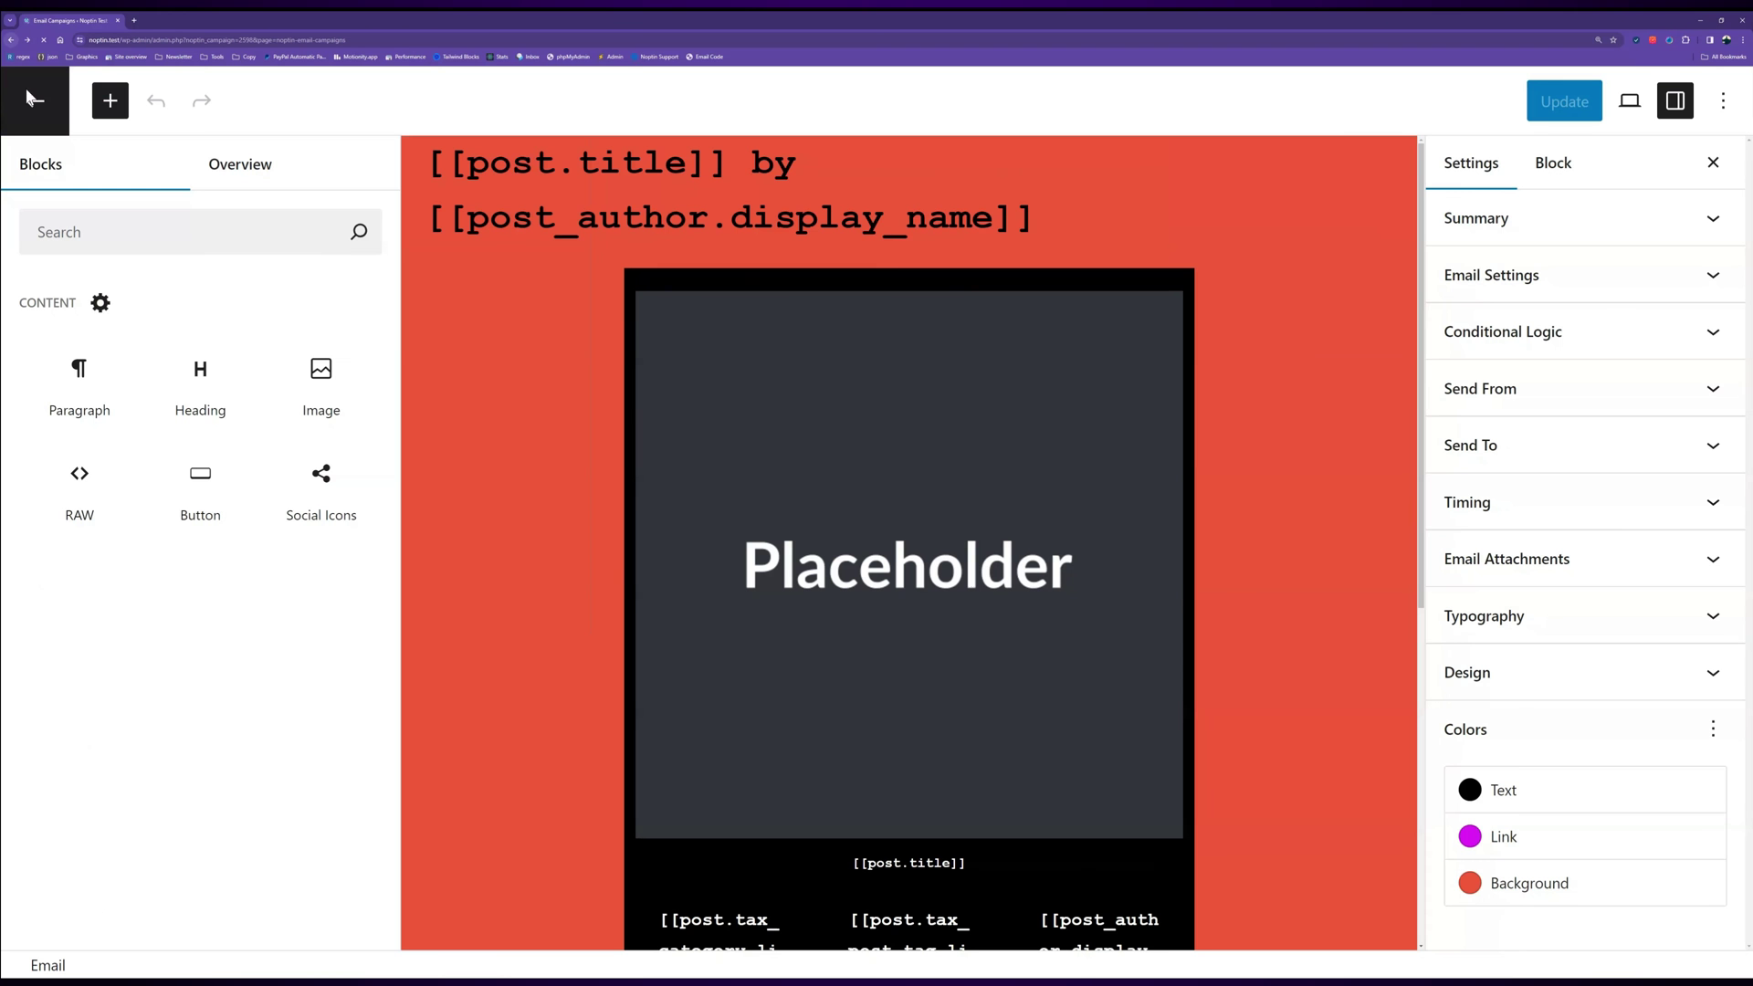
click(1522, 883)
click(1316, 780)
click(1496, 837)
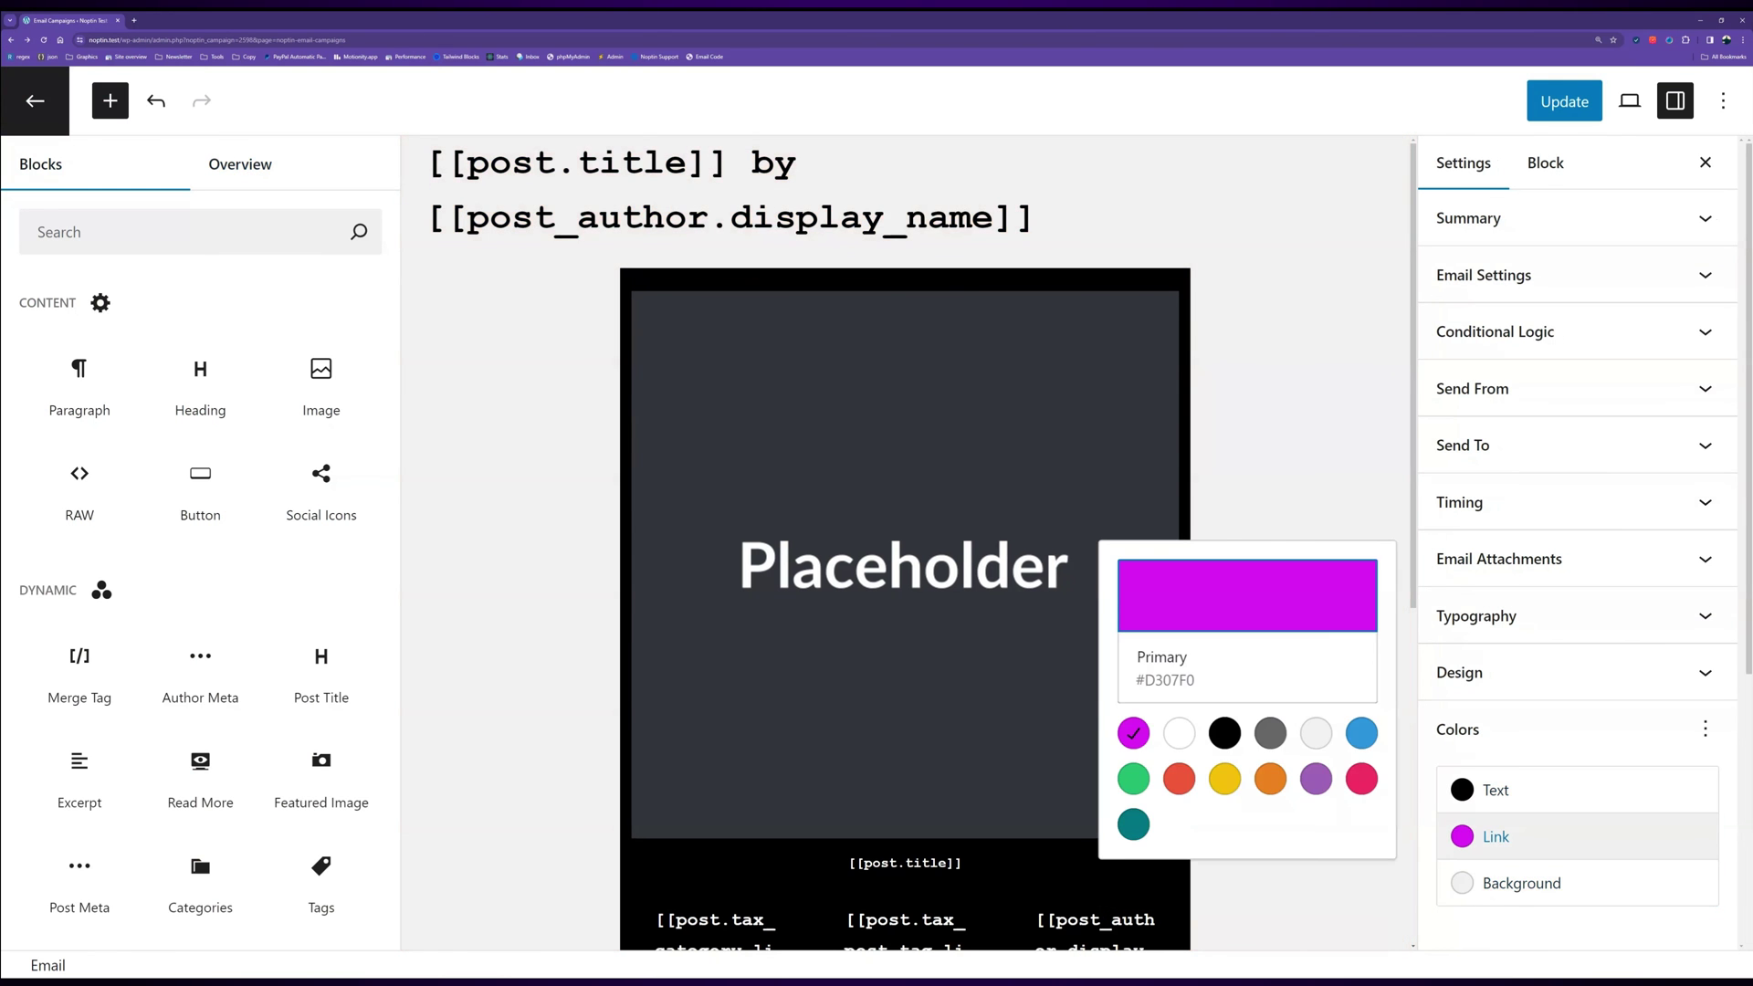
click(1362, 734)
key(Escape)
Step: Give the main content section a white background and black text
click(240, 163)
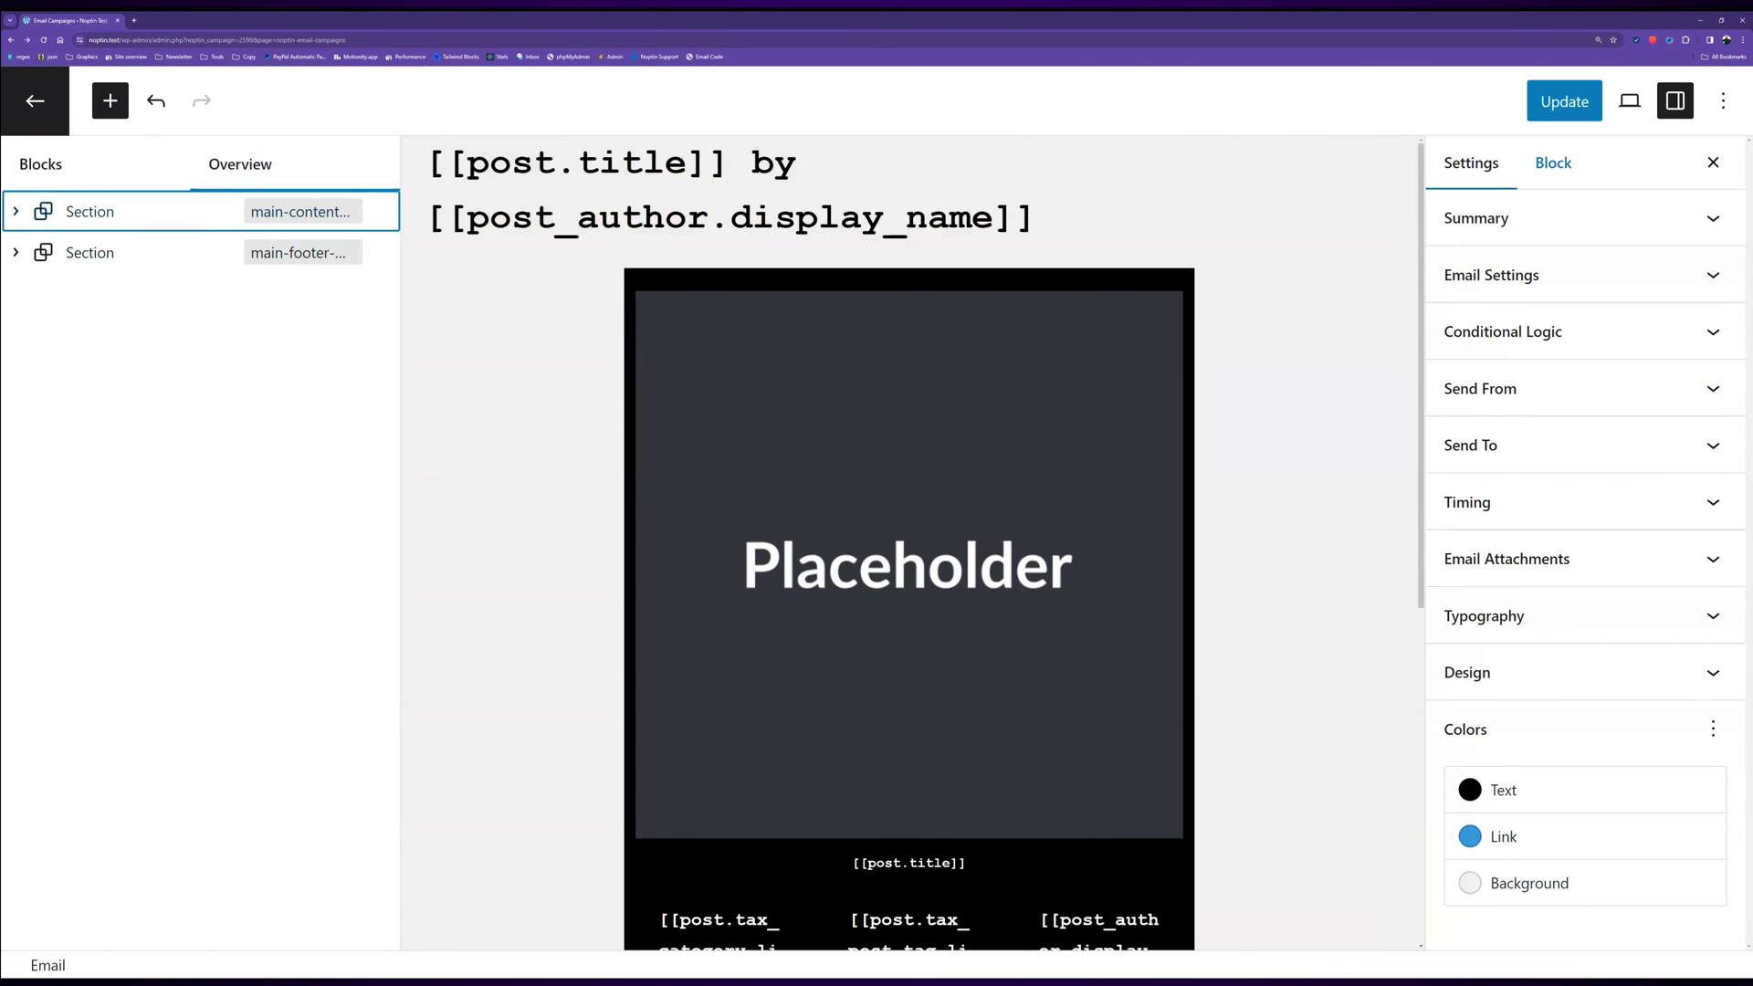
click(426, 536)
click(1665, 302)
scroll(1666, 366, down, 1)
click(1529, 756)
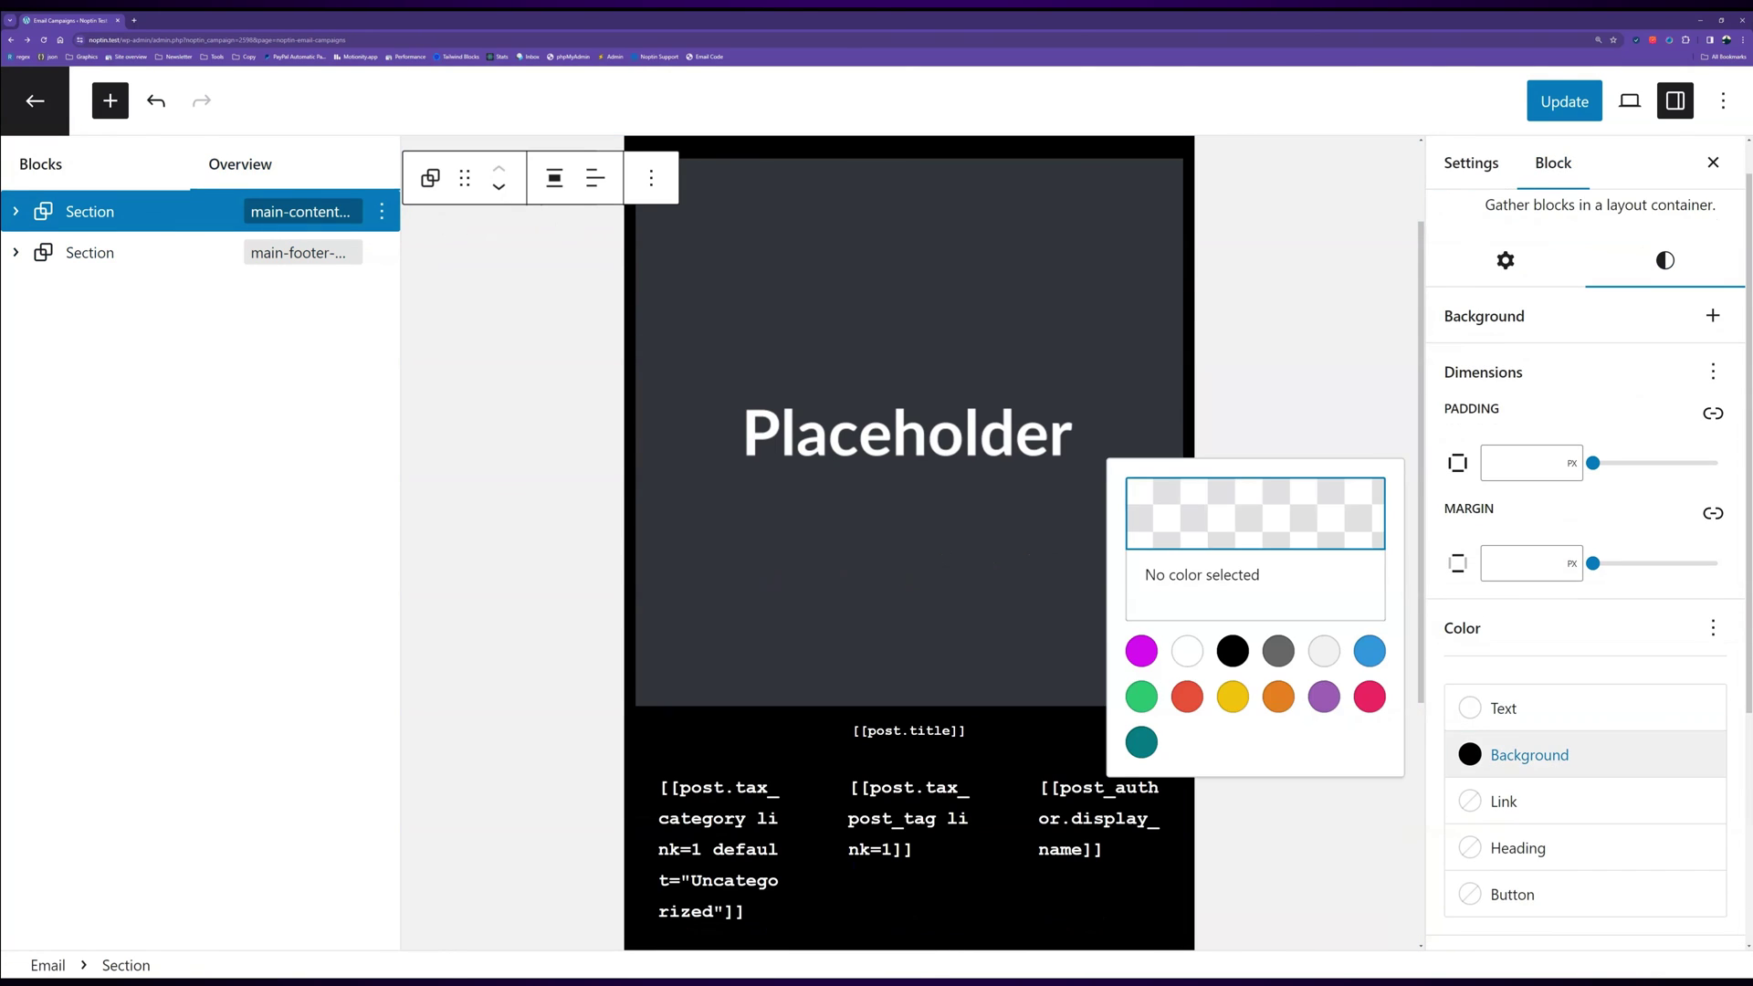
click(1185, 650)
click(1503, 710)
click(1232, 650)
key(Escape)
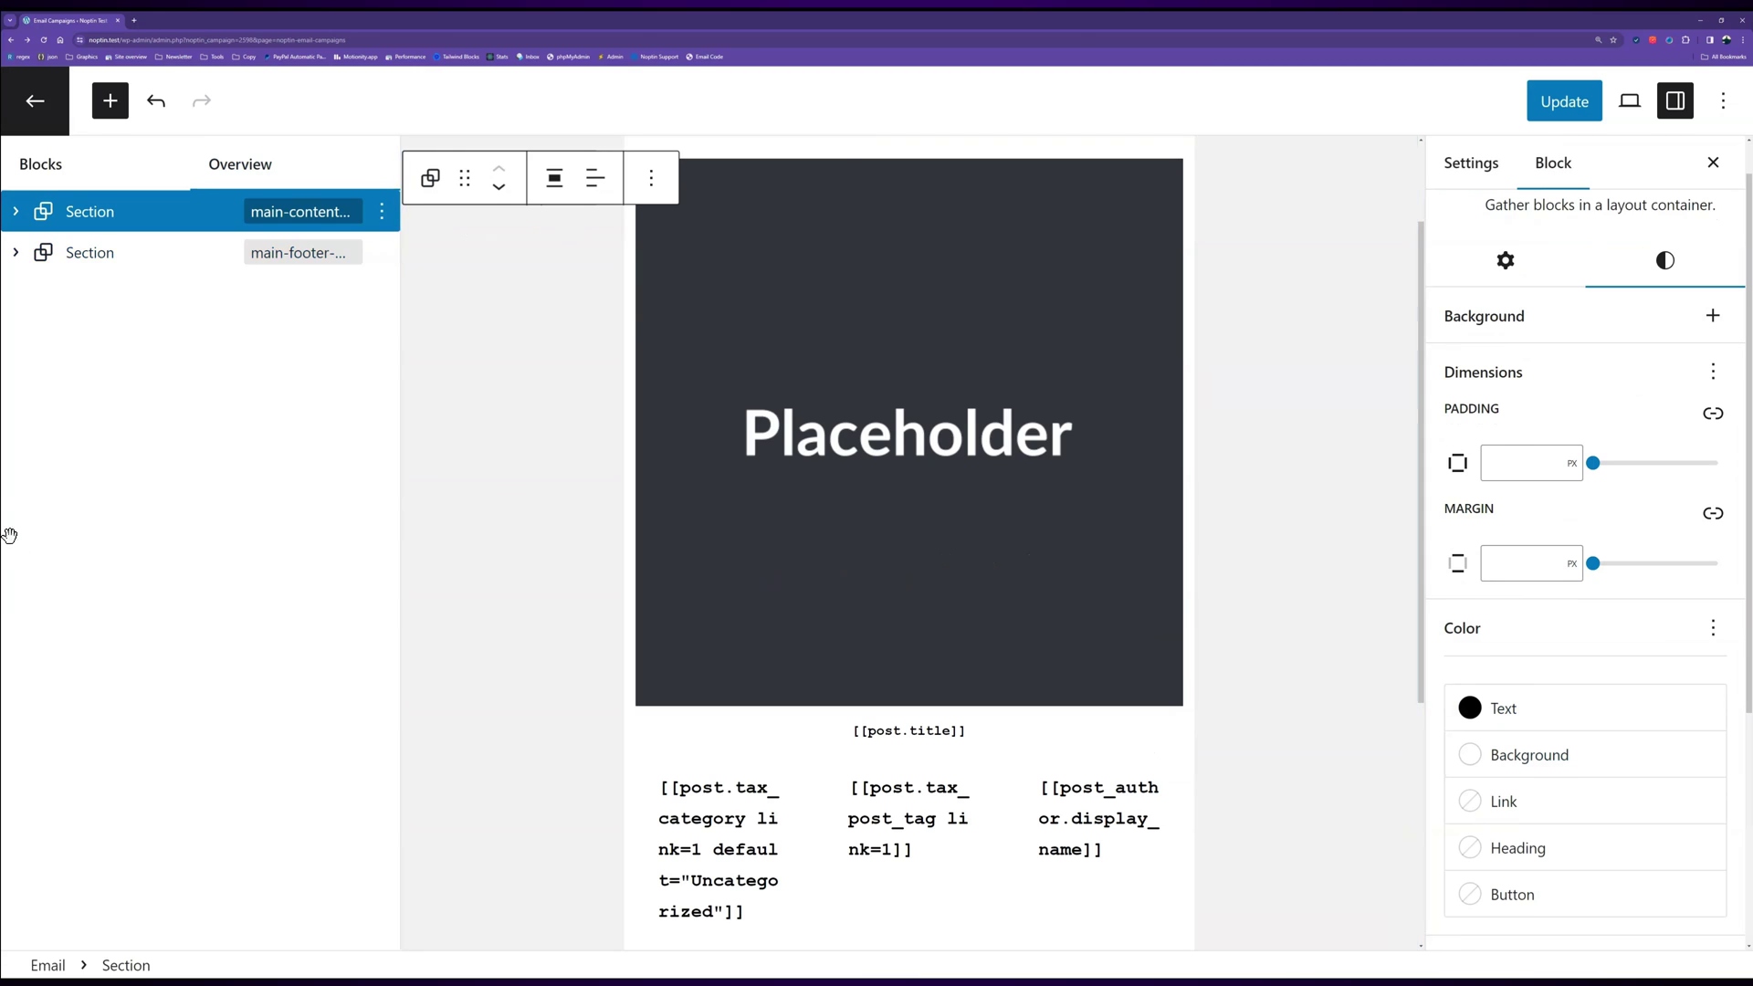
Step: Delete the post-meta Columns block from the main content section
click(16, 211)
click(126, 293)
click(382, 293)
key(shift+alt+z)
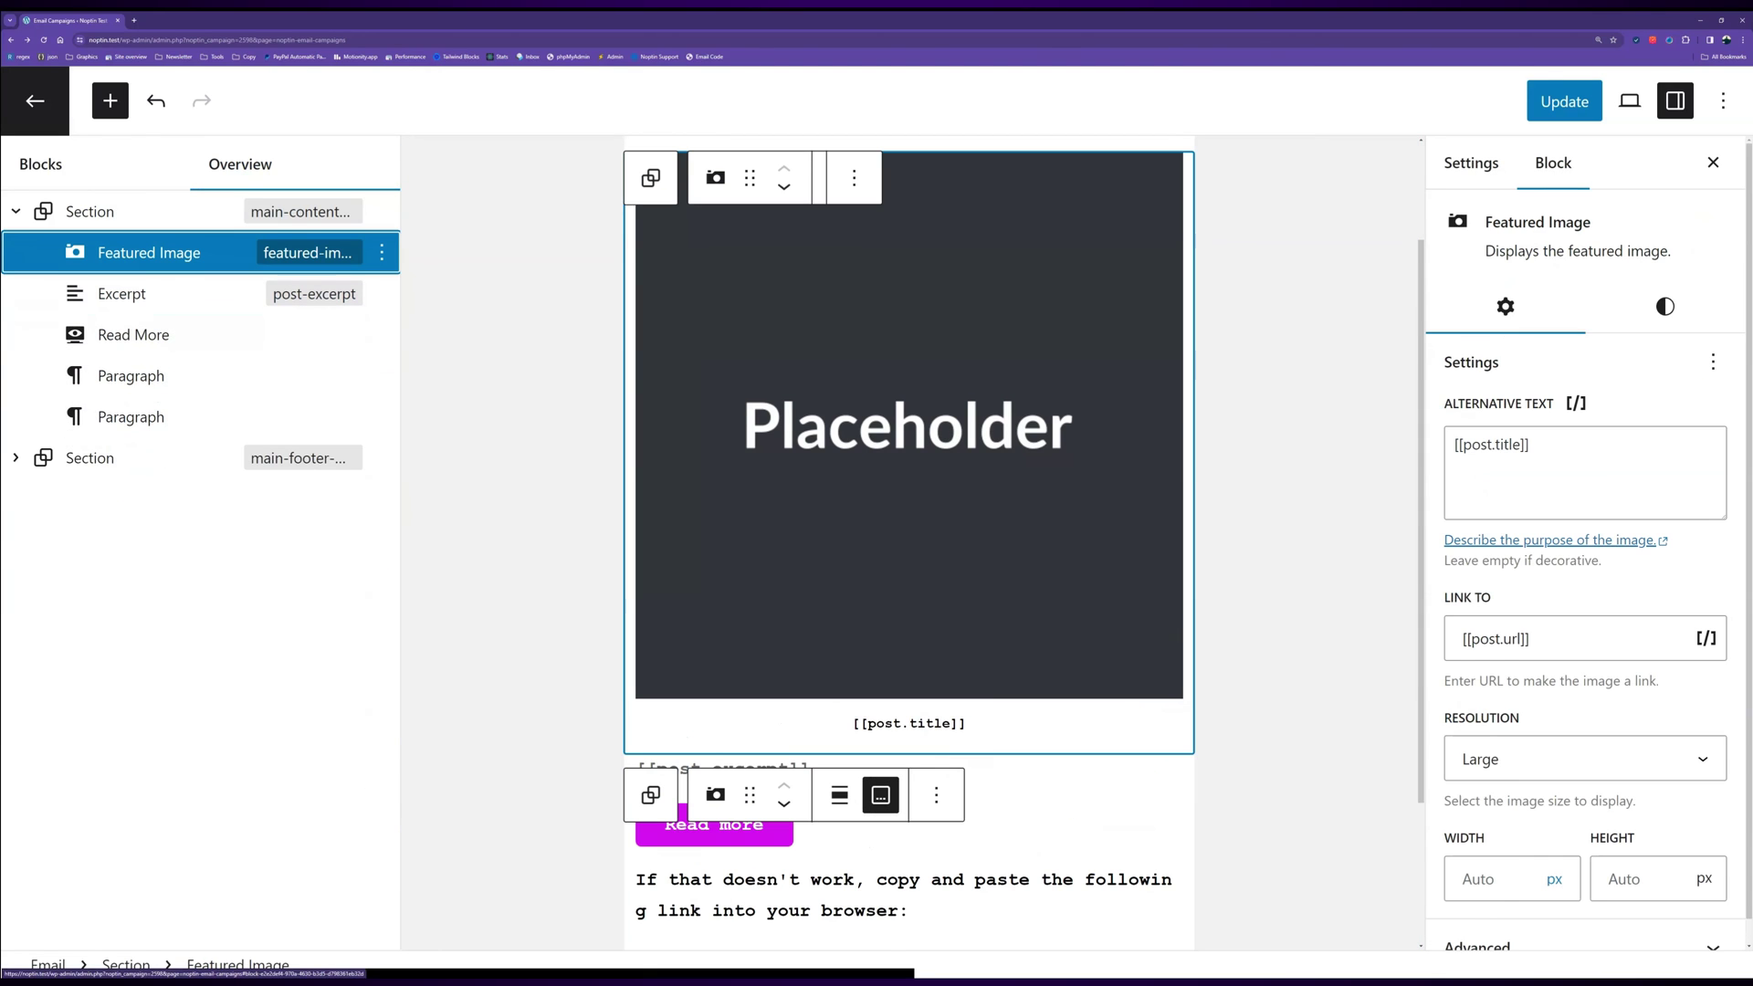
Step: Change the email typography to Arial with Regular weight
click(1471, 163)
click(1484, 615)
click(1553, 646)
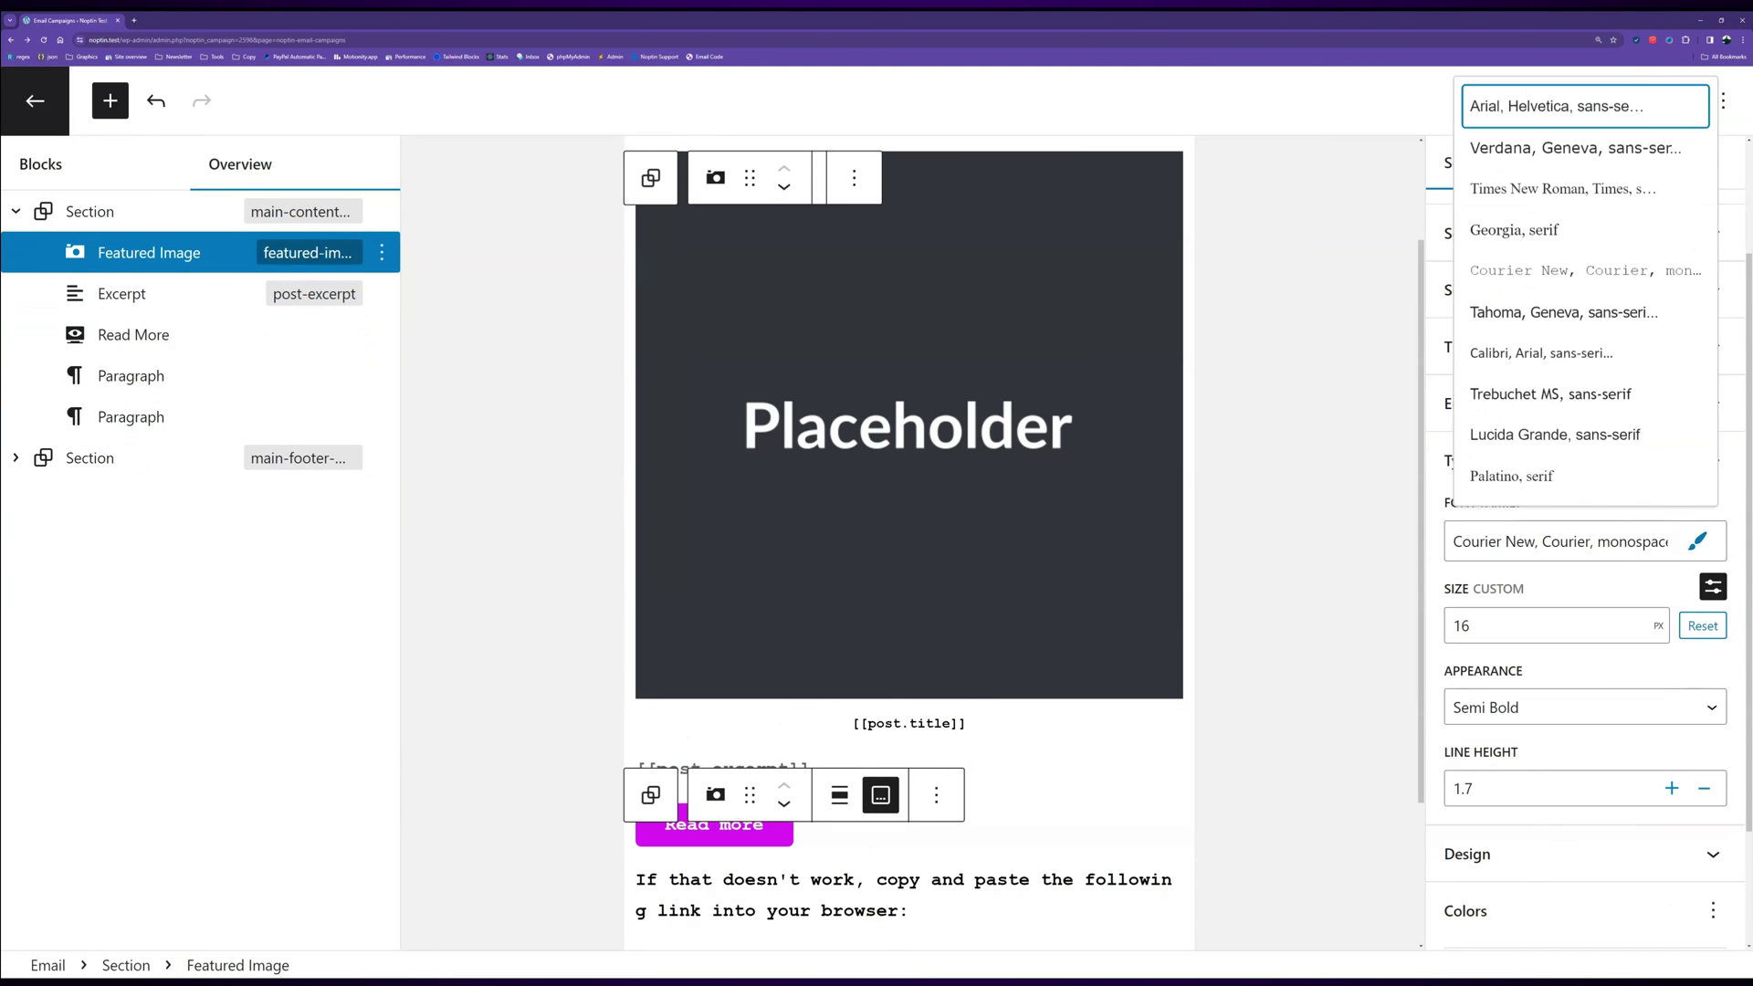
click(1534, 106)
click(1585, 707)
click(1479, 747)
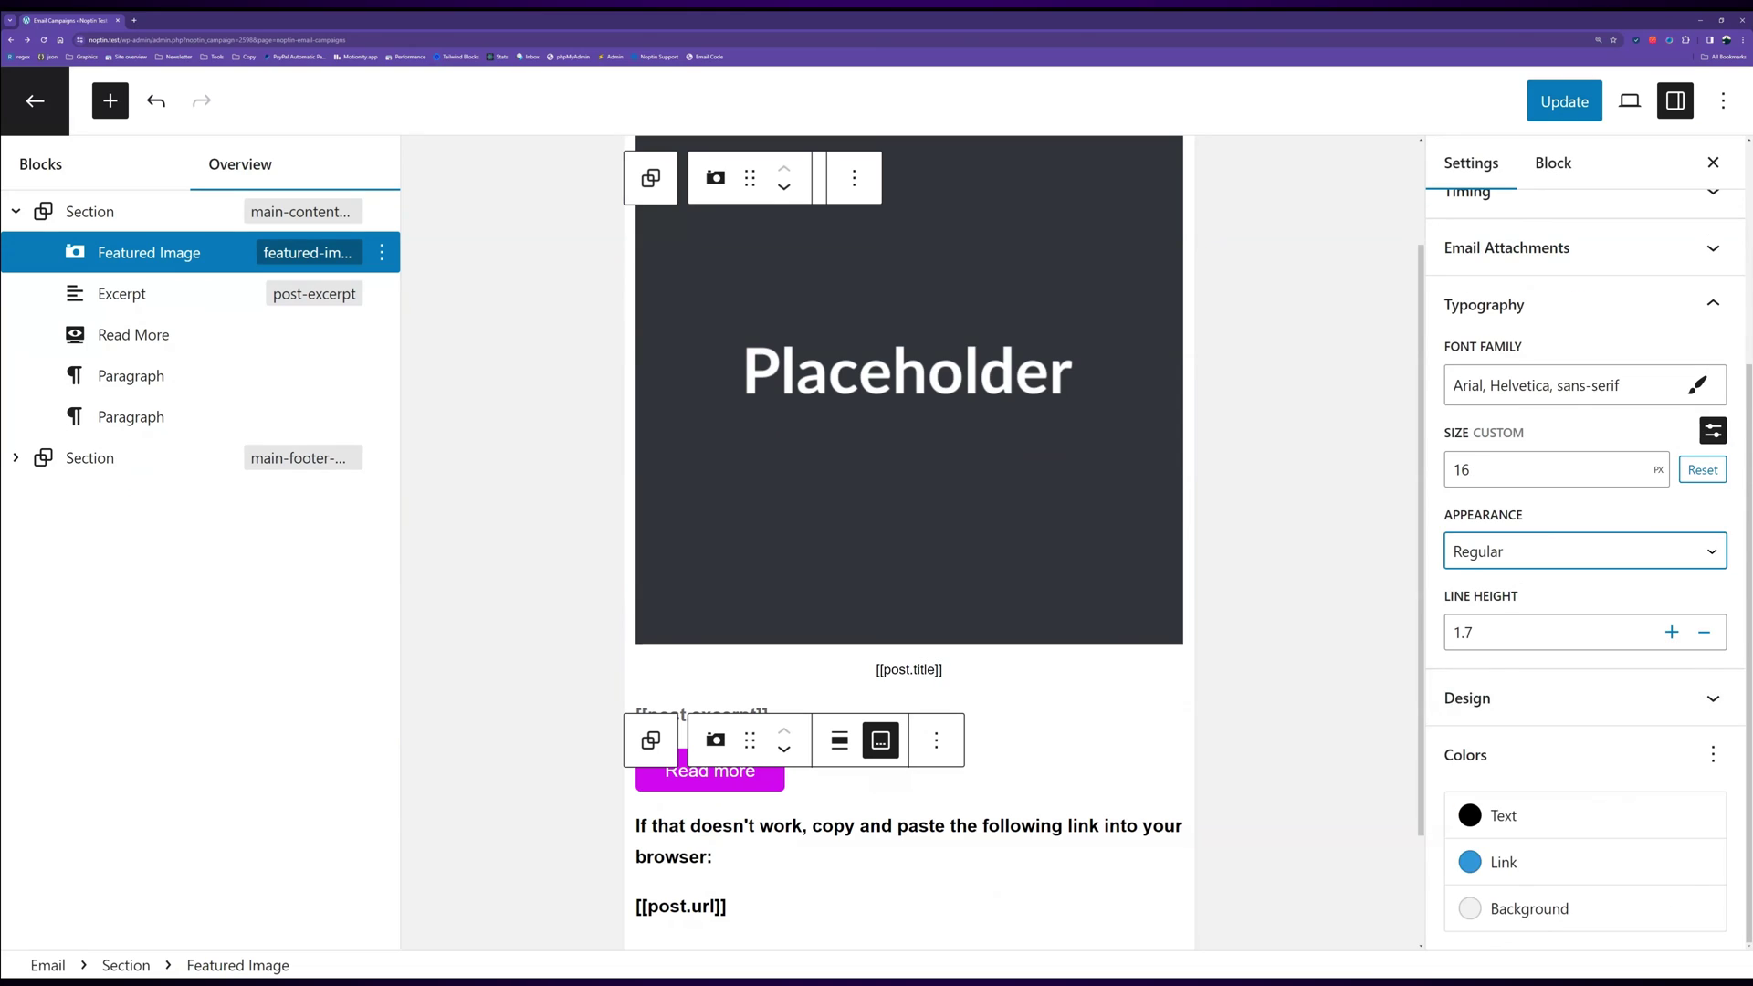
Step: Update the email campaign and open its preview
click(1586, 698)
click(1565, 101)
click(272, 911)
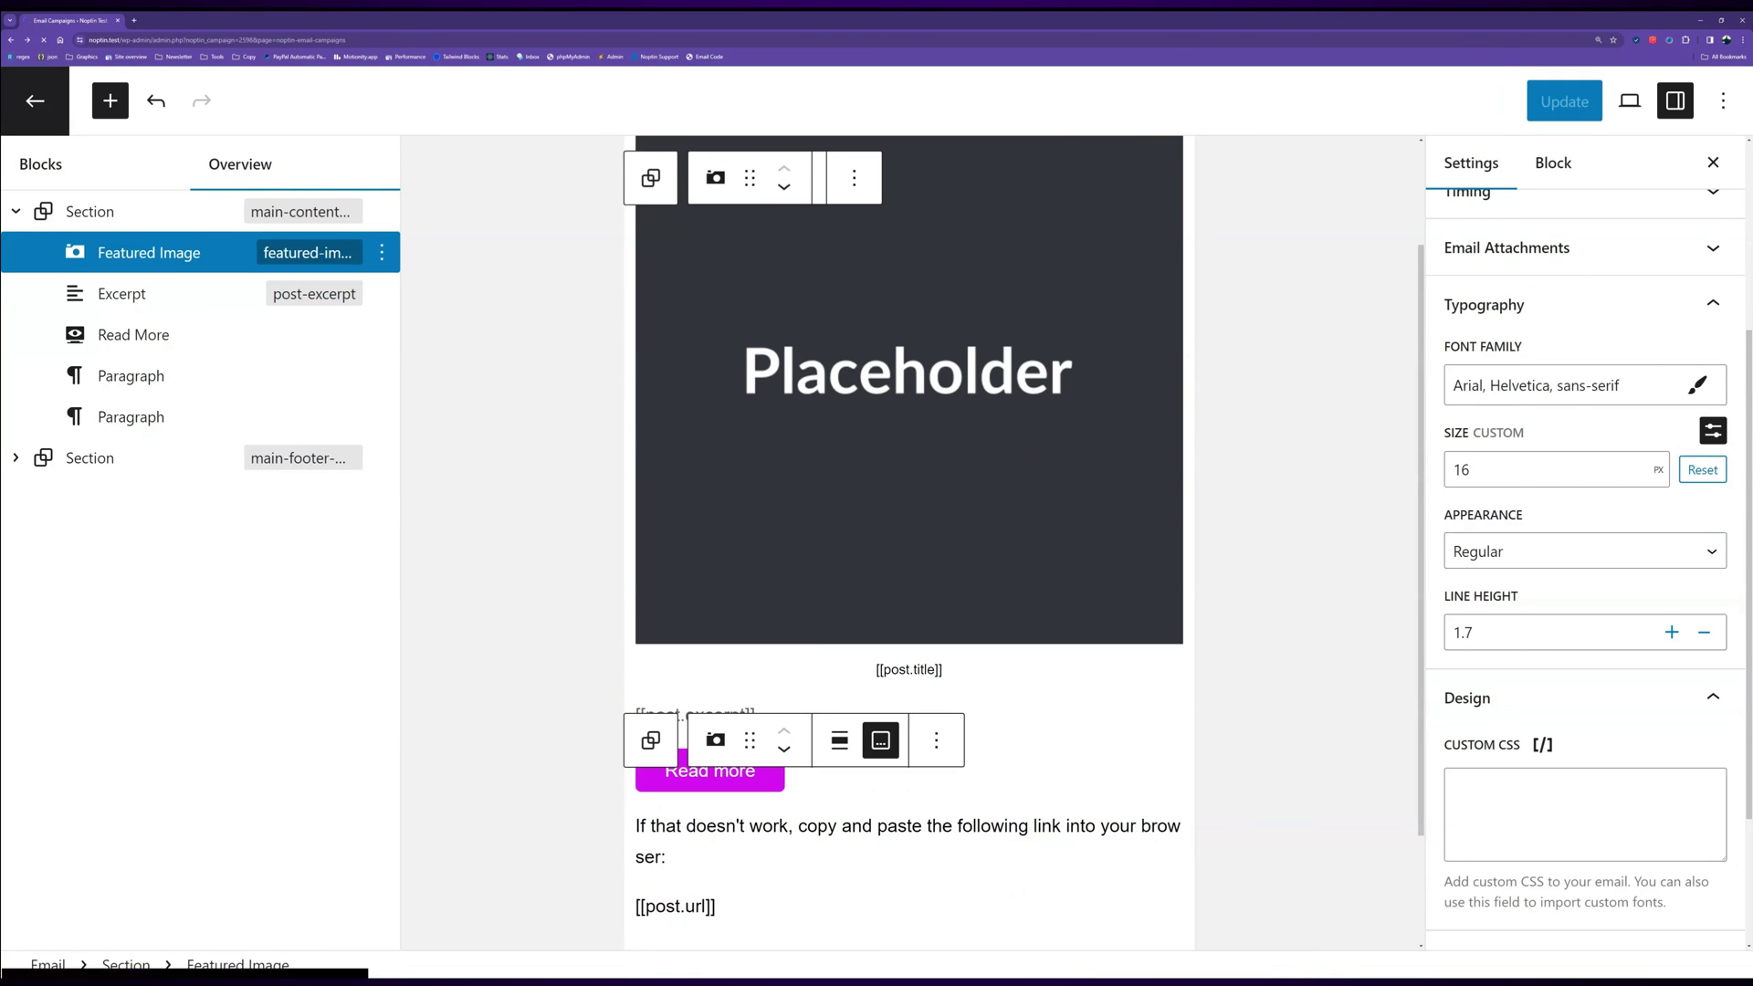